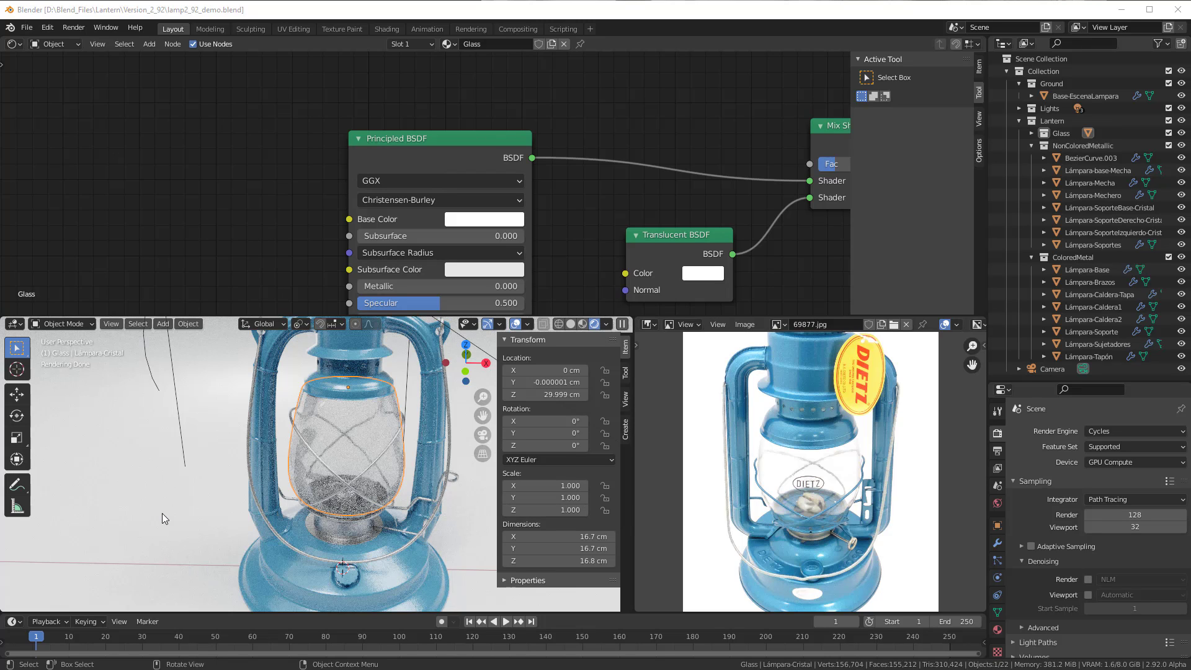
Create a new material for the ground backdrop Base-EscenaLampara and name it GroundMaterial.
left_click(159, 486)
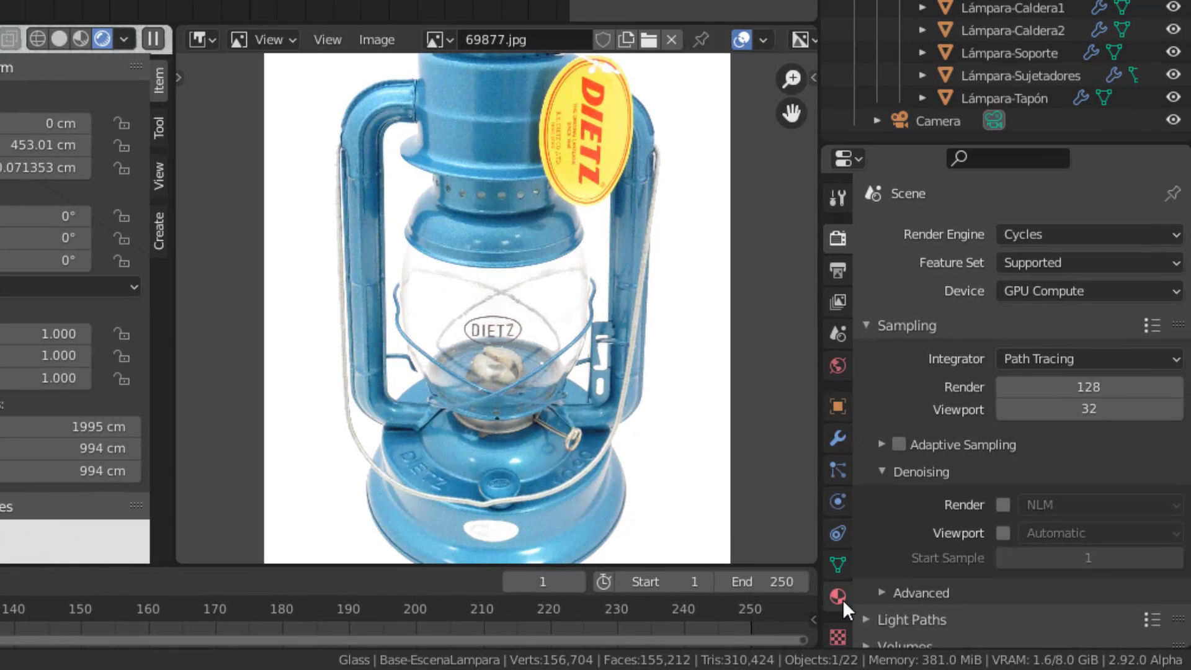
left_click(843, 599)
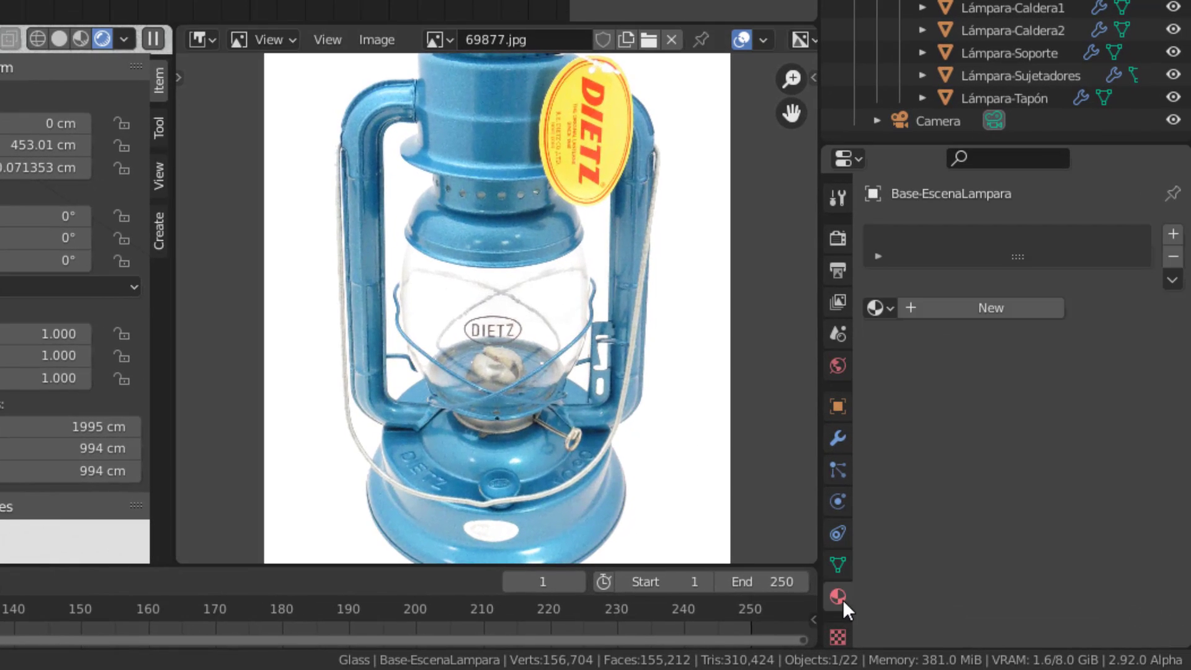
left_click(969, 308)
left_click(940, 304)
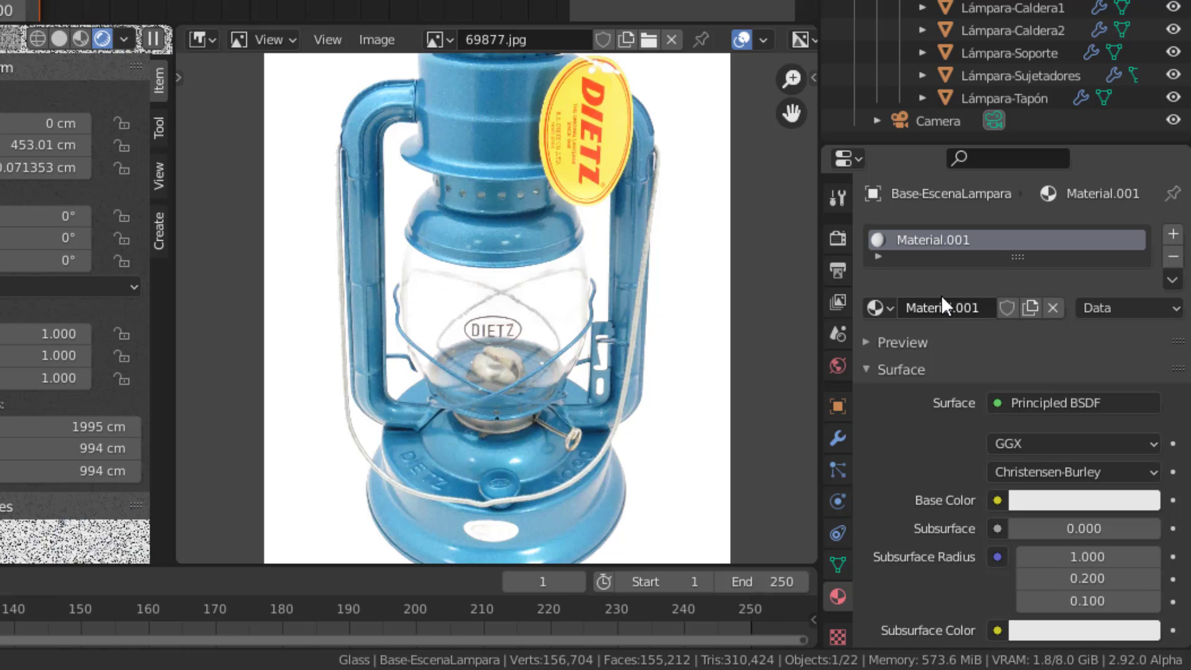
type("GroundM")
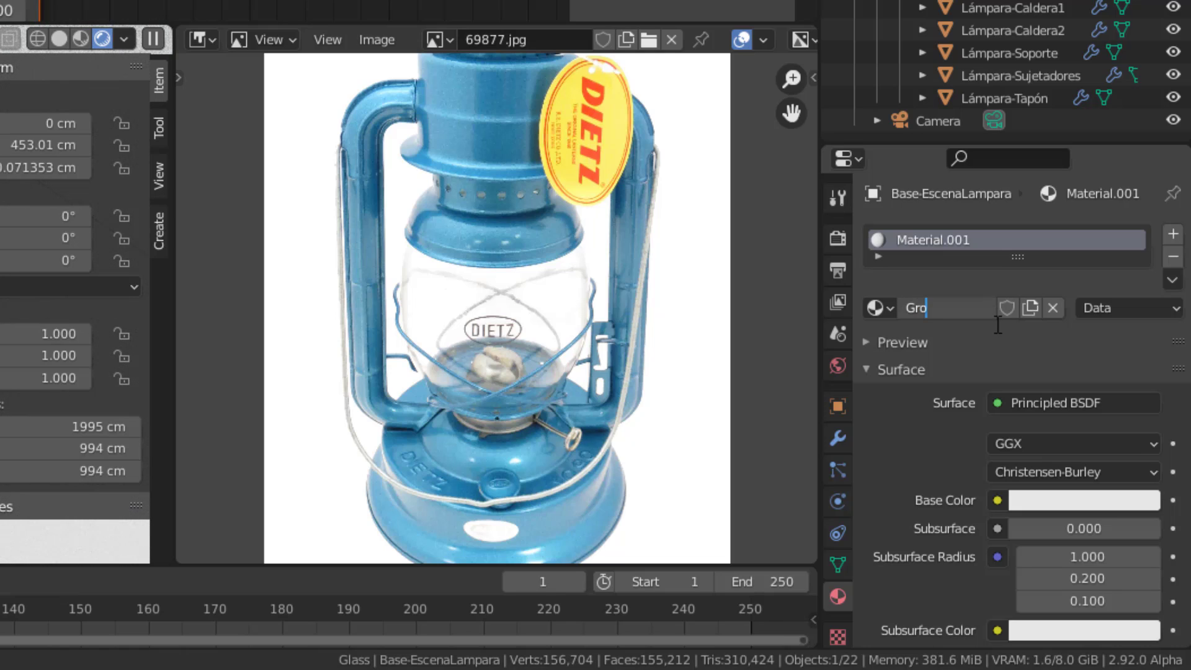
type("aterial")
key("Return")
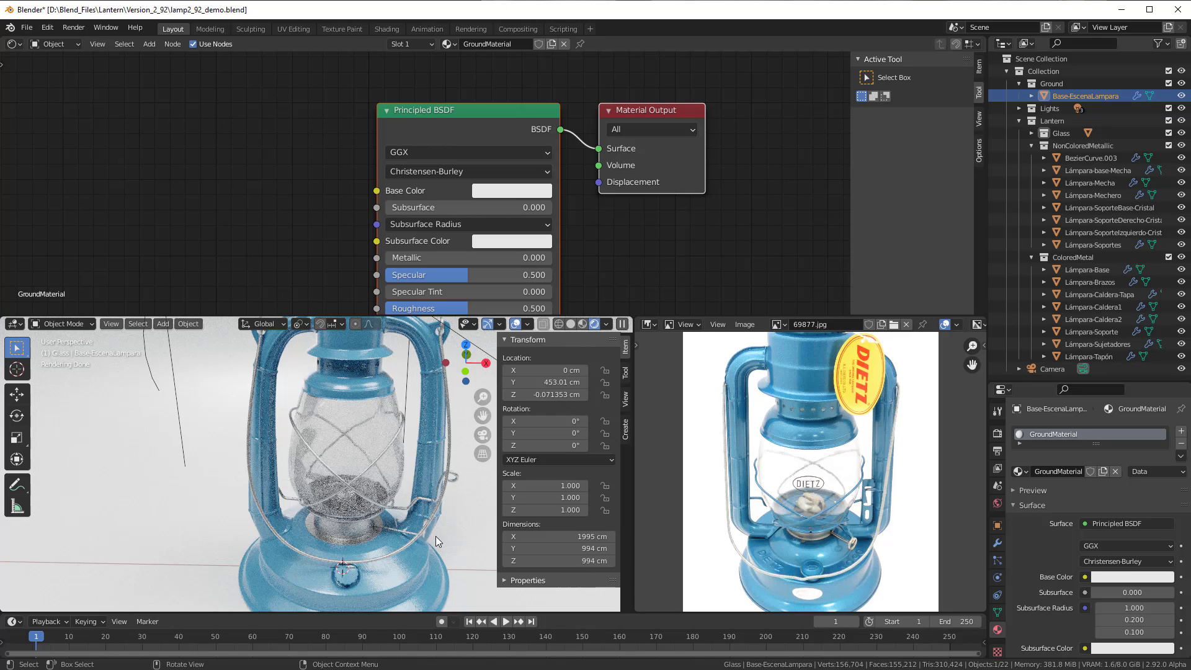
Space the Material Output node away from the Principled BSDF, and delete the Principled BSDF node from GroundMaterial.
left_click_drag(468, 115, 472, 107)
left_click(472, 108)
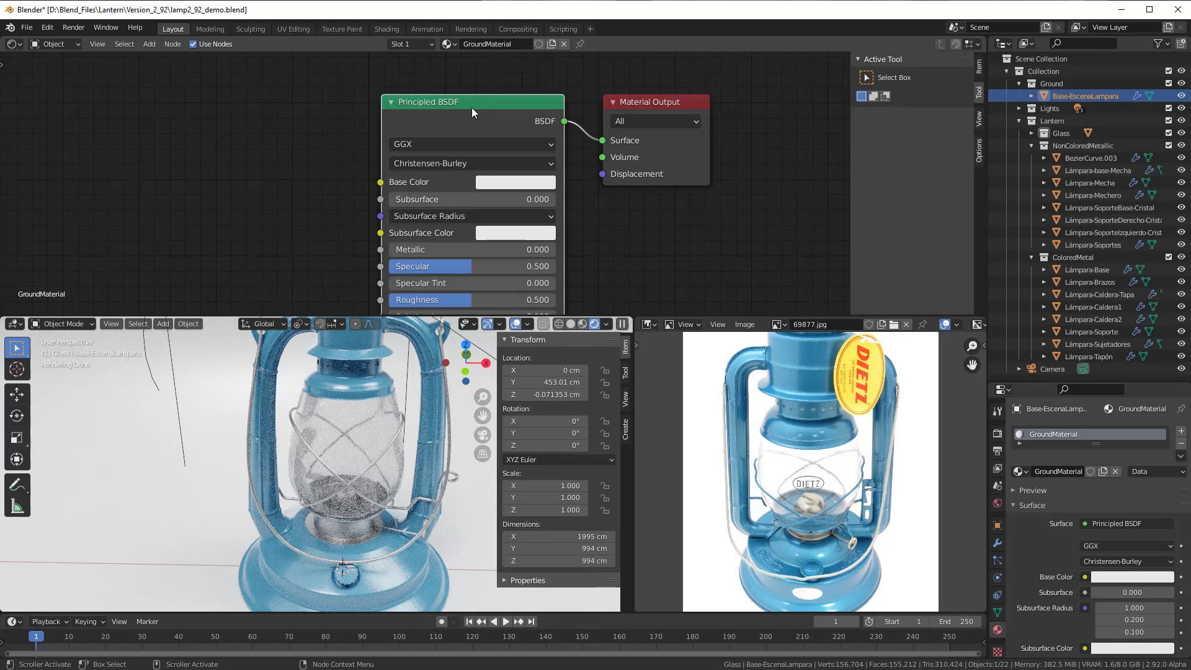
left_click_drag(472, 107, 438, 106)
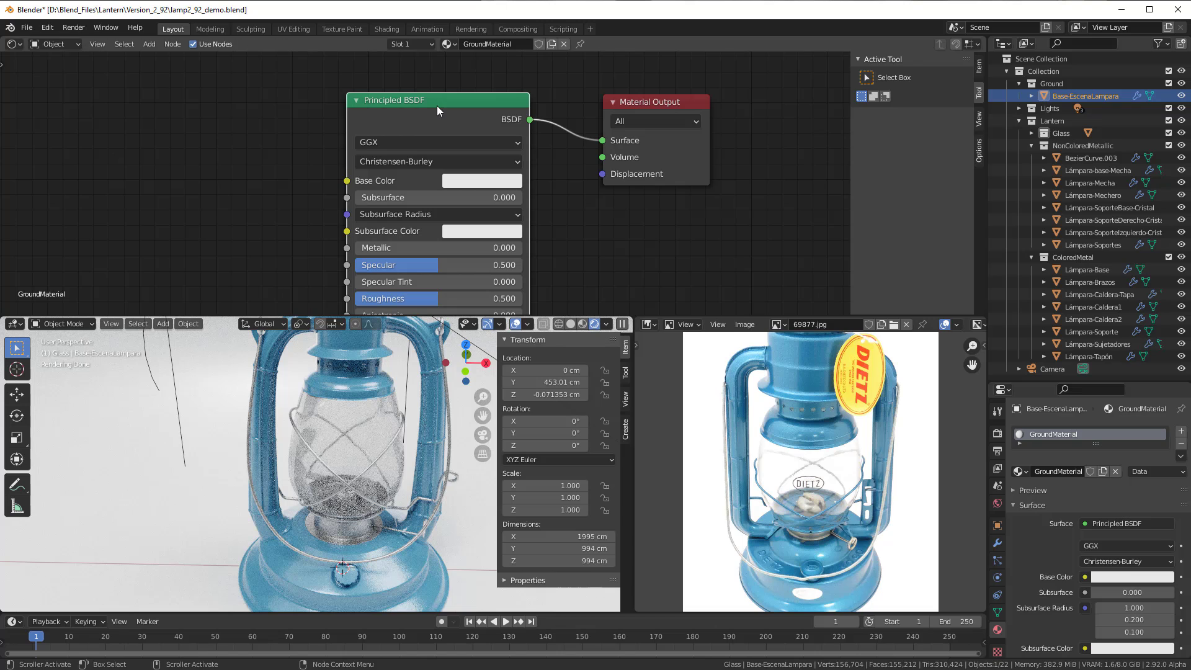
left_click_drag(633, 102, 676, 100)
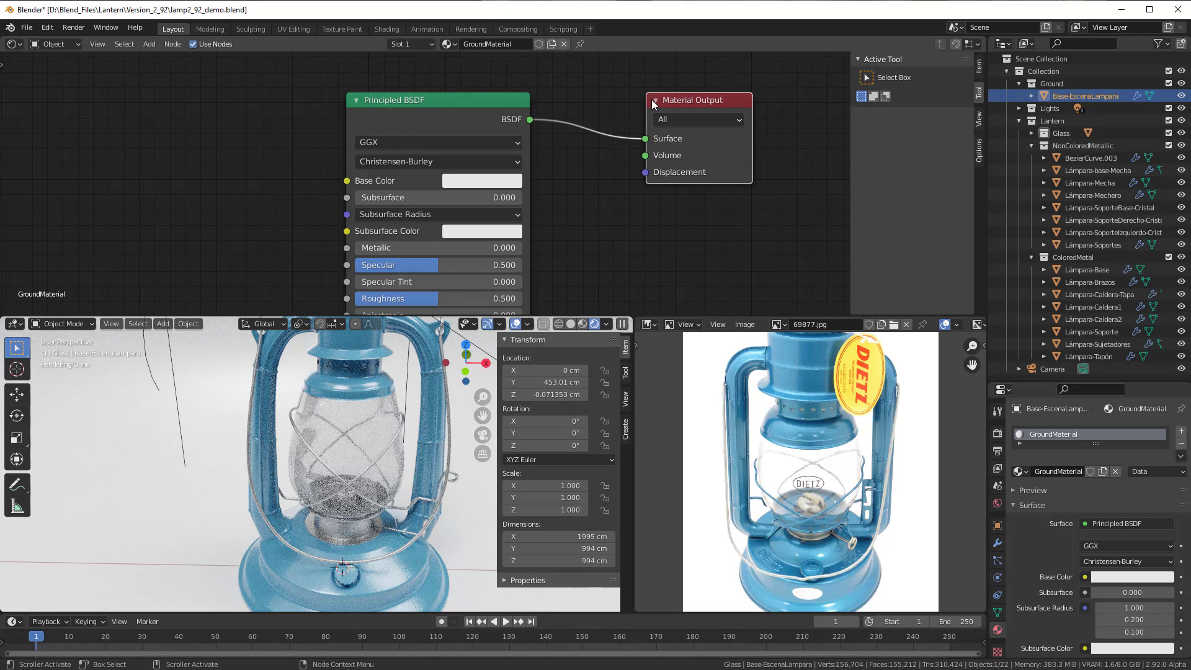
mouse_move(467, 116)
left_mouse_down()
mouse_move(478, 118)
mouse_move(477, 96)
left_mouse_up()
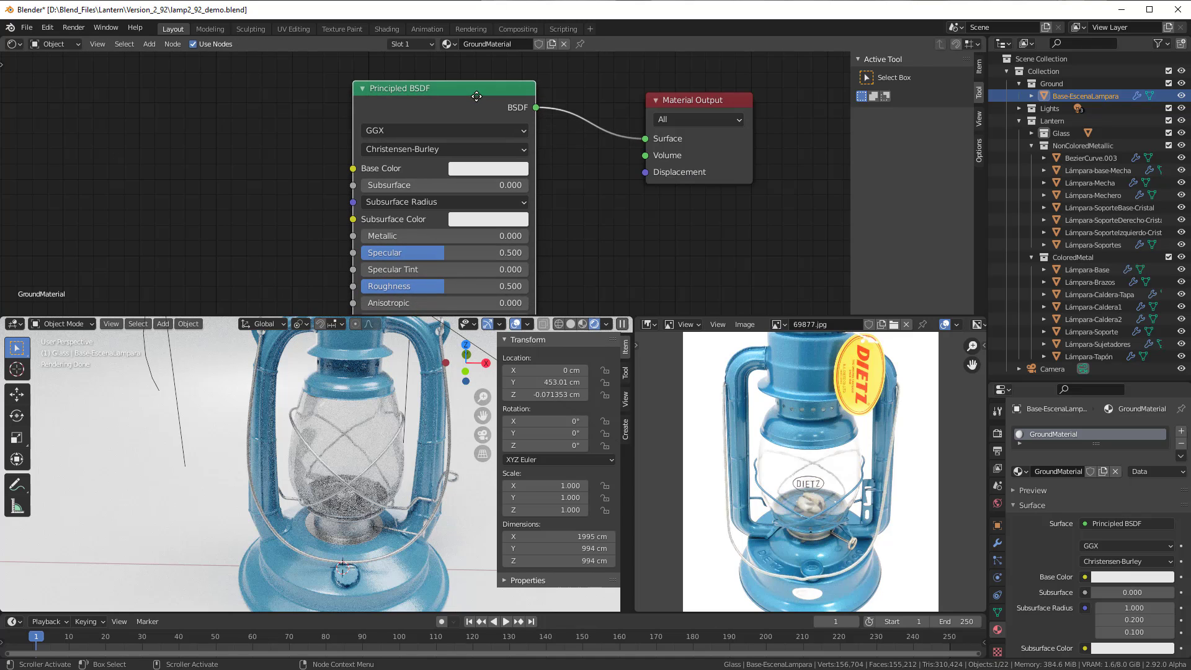
key("x")
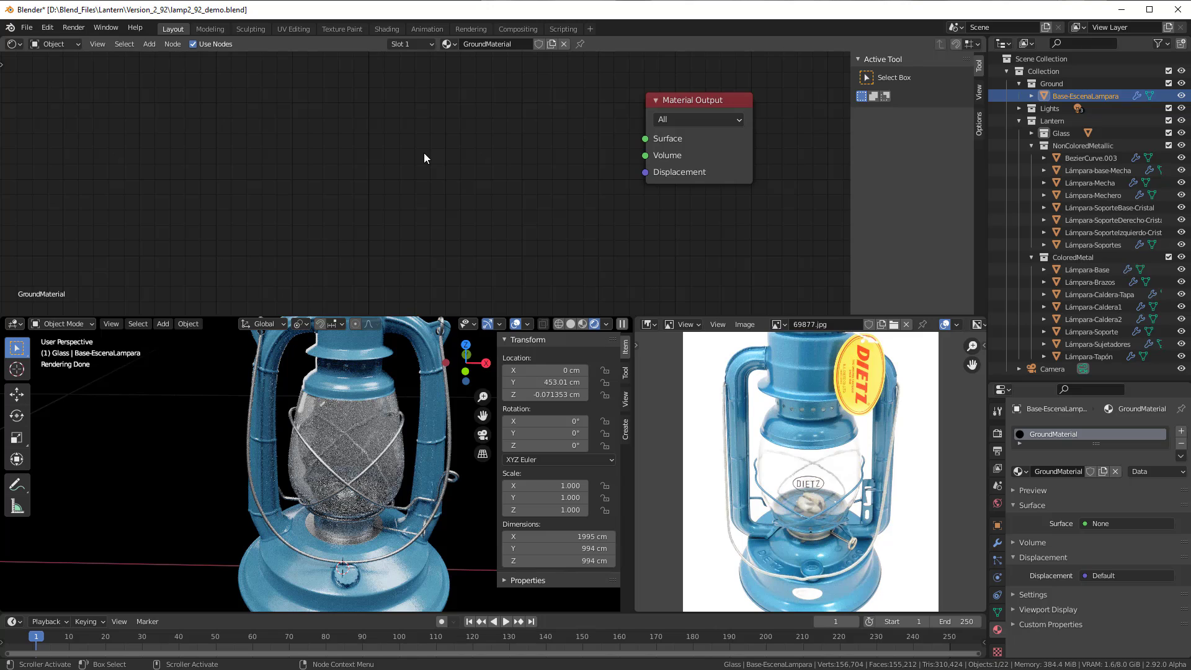
Add a Velvet BSDF shader node and connect its BSDF output to the Material Output's Surface input.
key("shift+a")
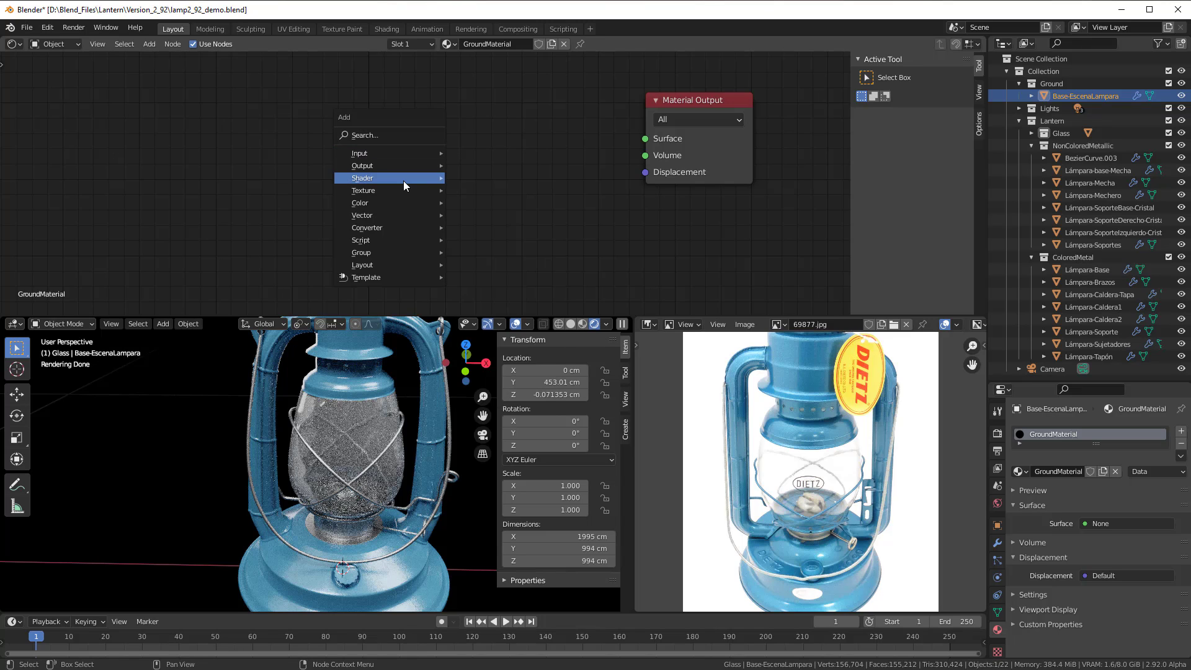
mouse_move(403, 180)
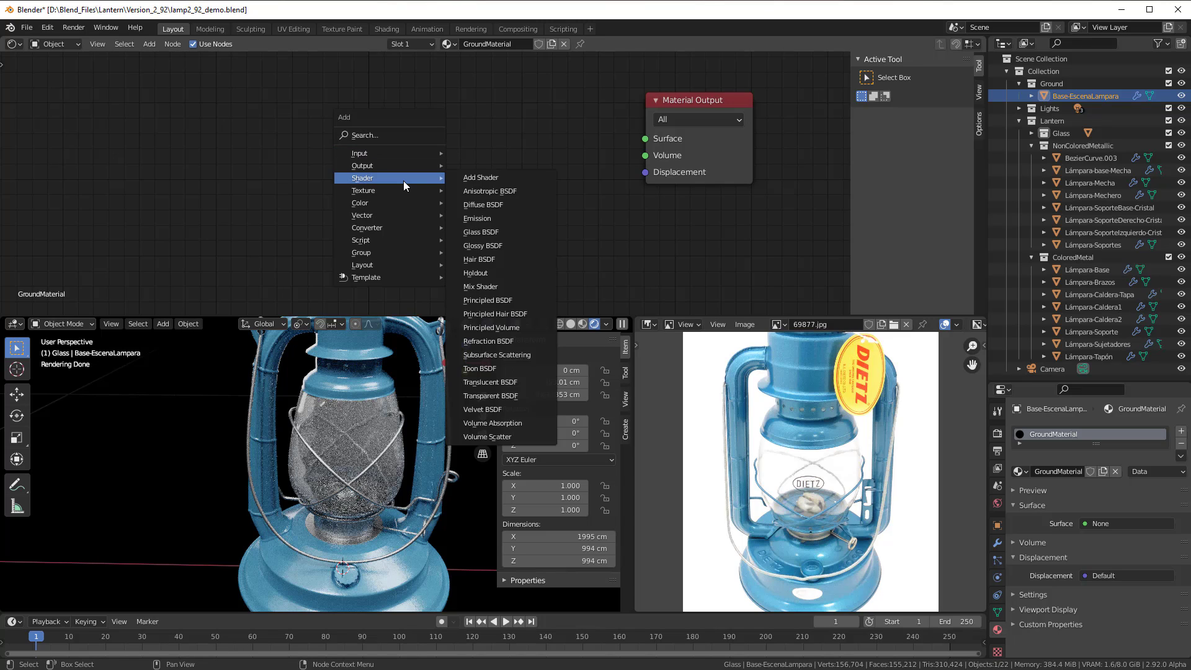
left_click(481, 405)
left_click(456, 142)
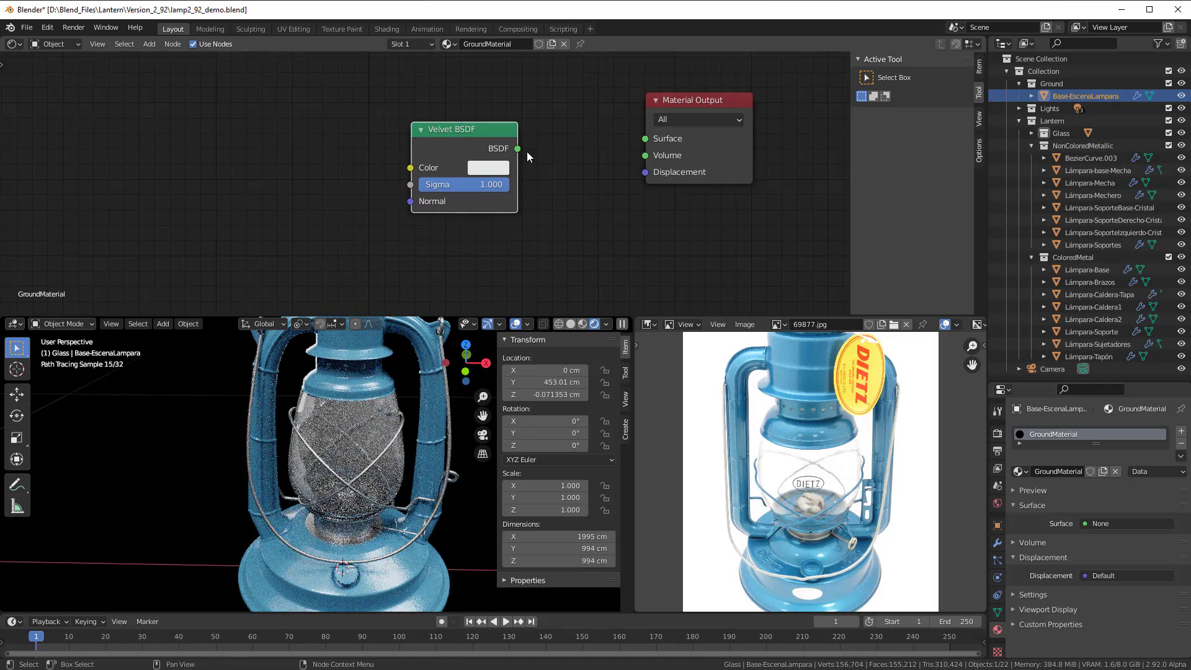
left_click_drag(518, 148, 645, 138)
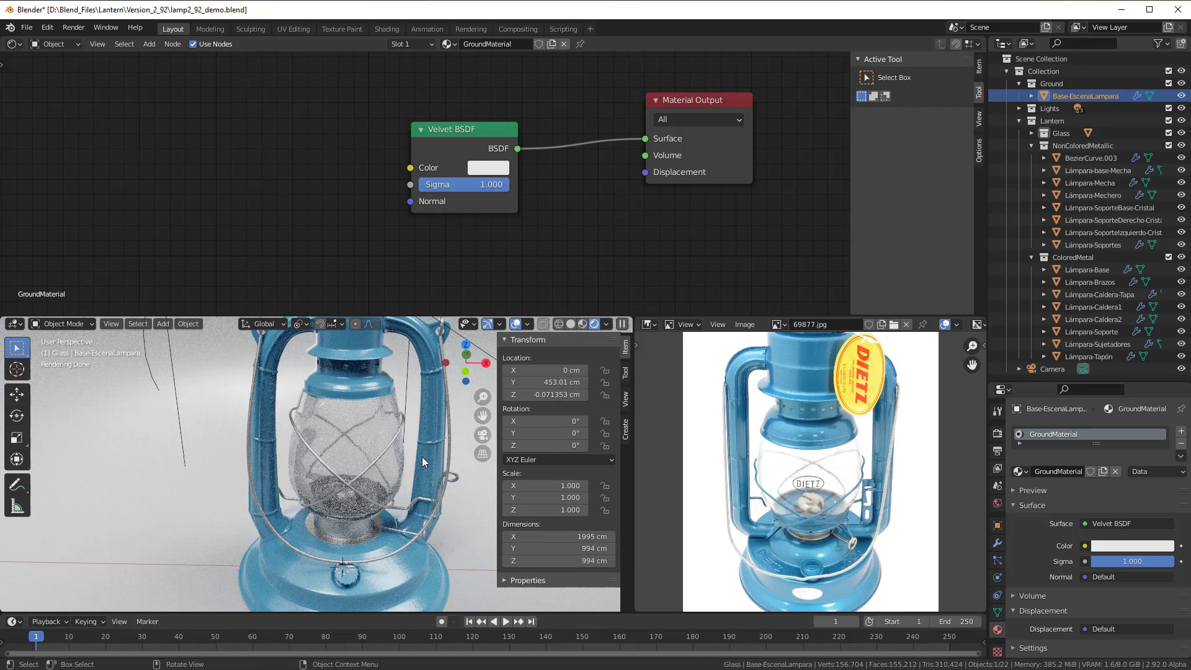
Set the Velvet BSDF color to a pale, warm off-white.
left_click(487, 170)
left_click(528, 243)
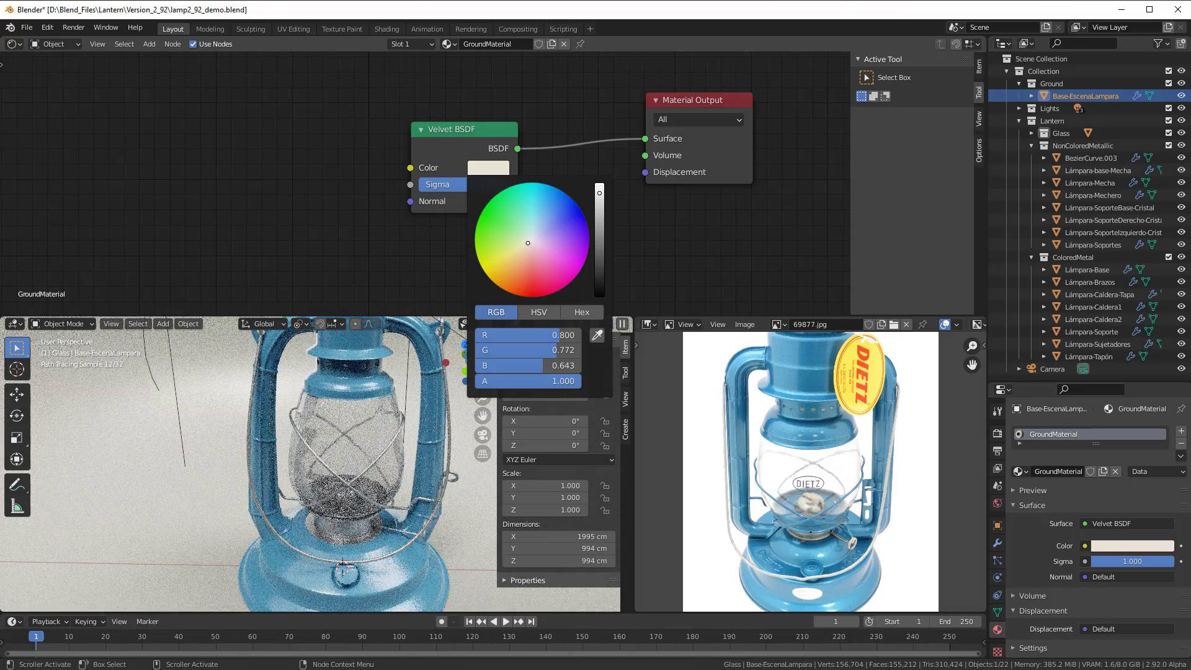
left_click(527, 245)
left_click(527, 243)
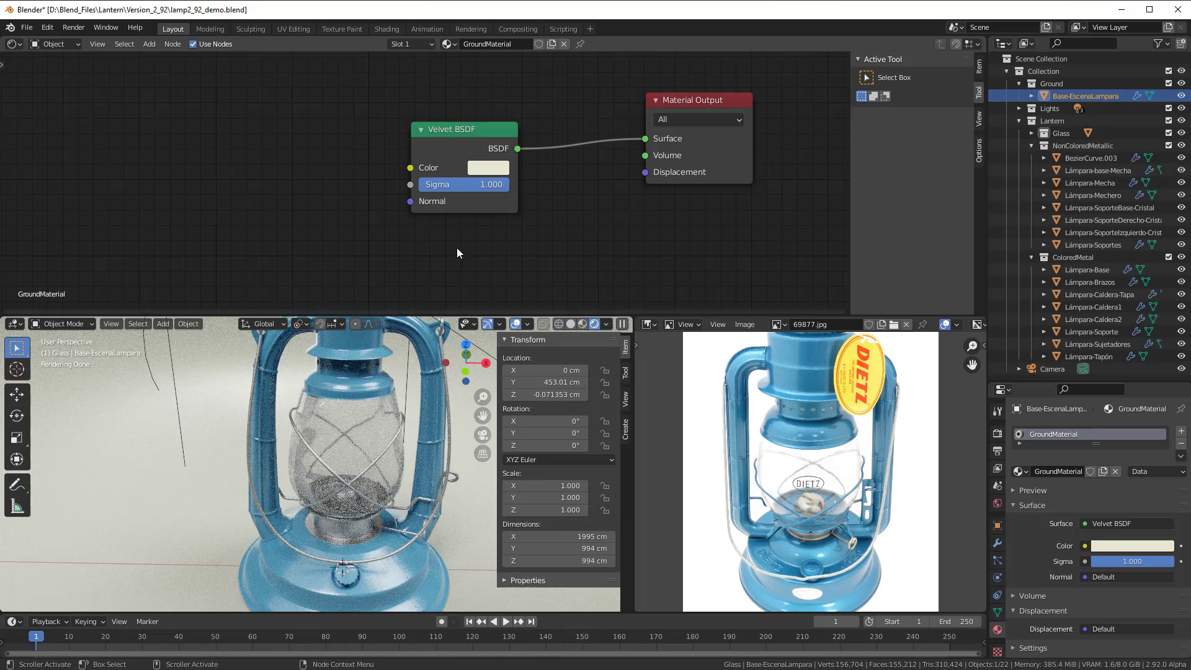
left_click(489, 169)
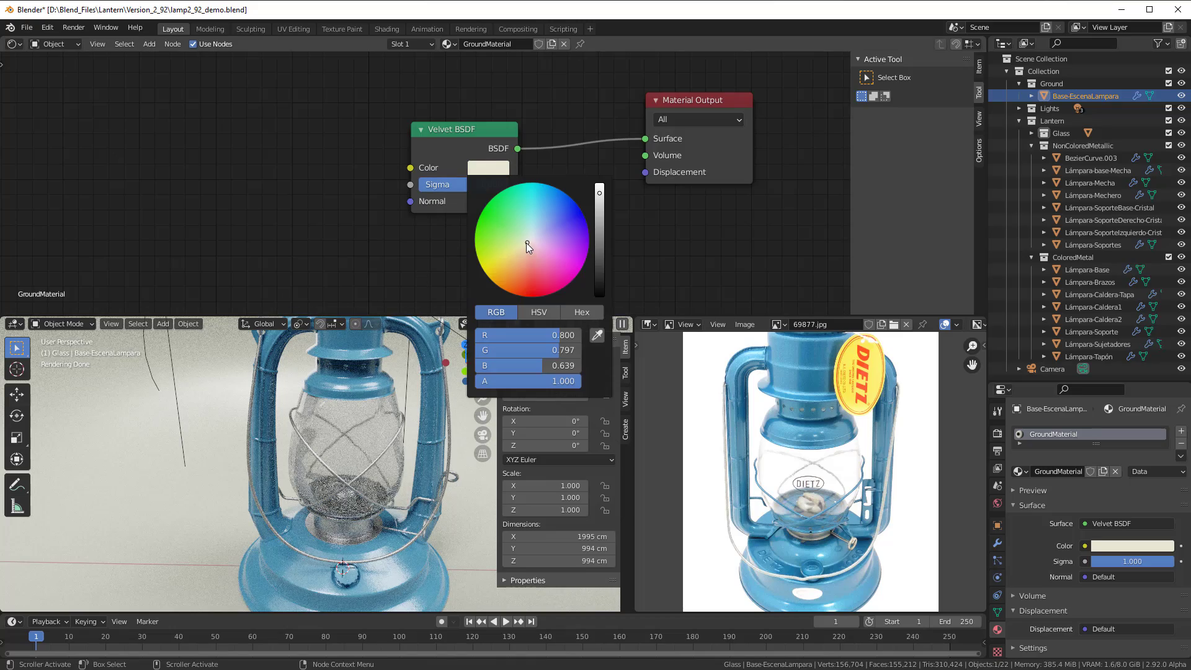
left_click_drag(527, 243, 529, 243)
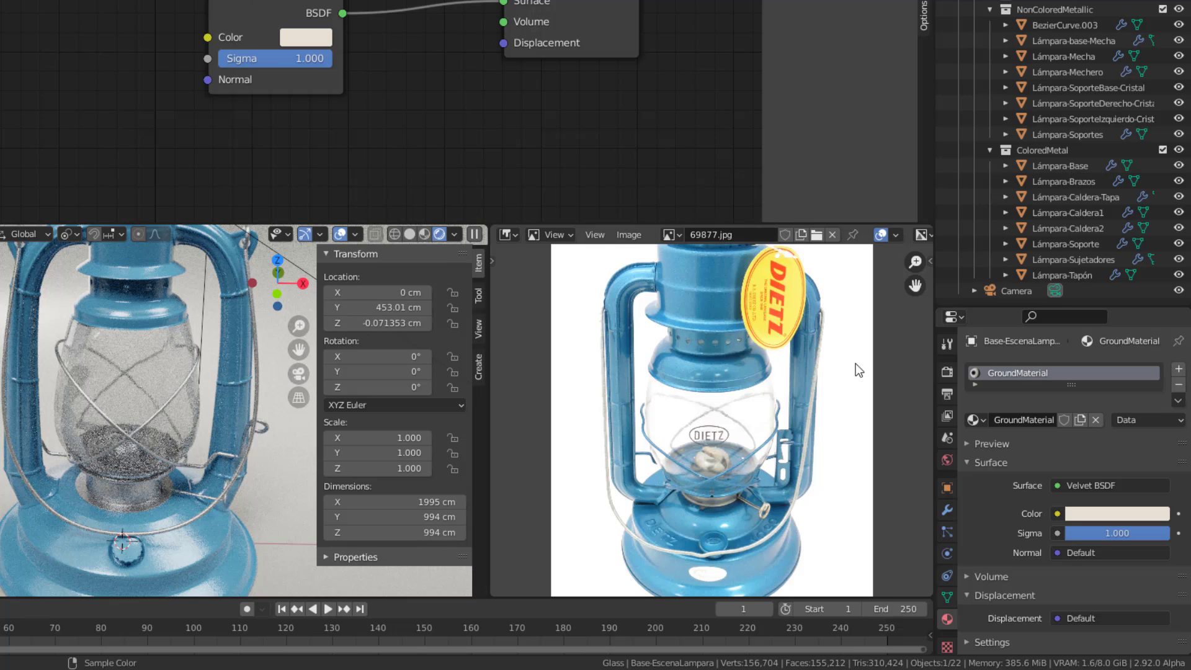
Set the Cycles render sampling to 512 samples.
left_click(947, 373)
left_click(1145, 477)
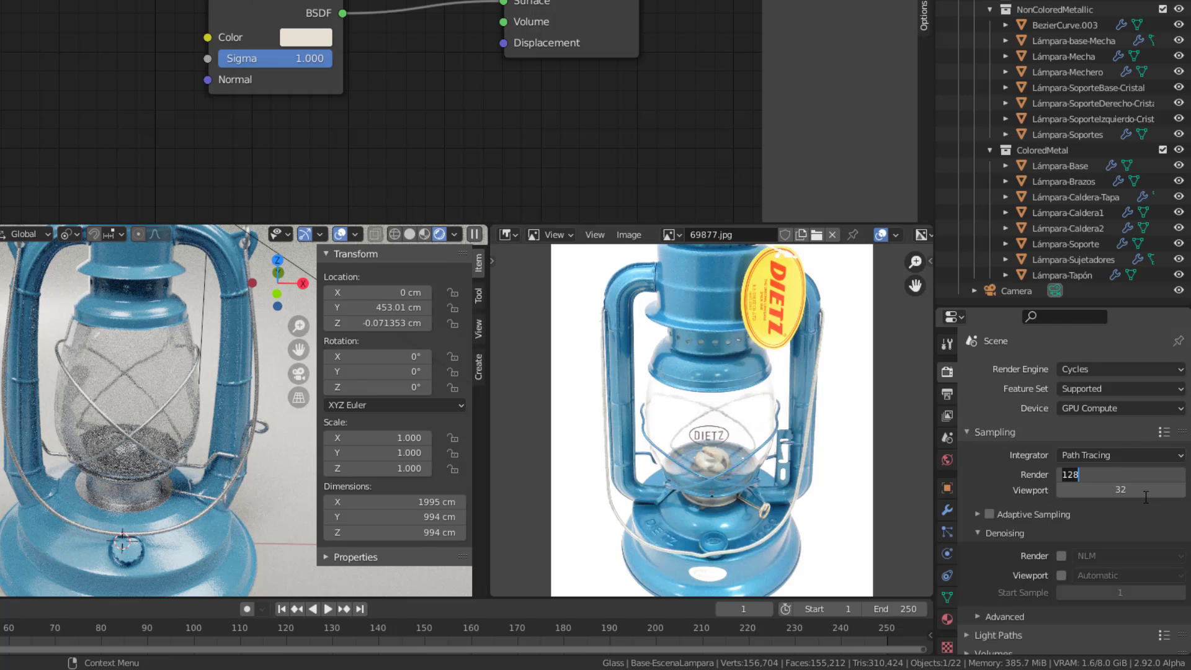
type("512")
key("Return")
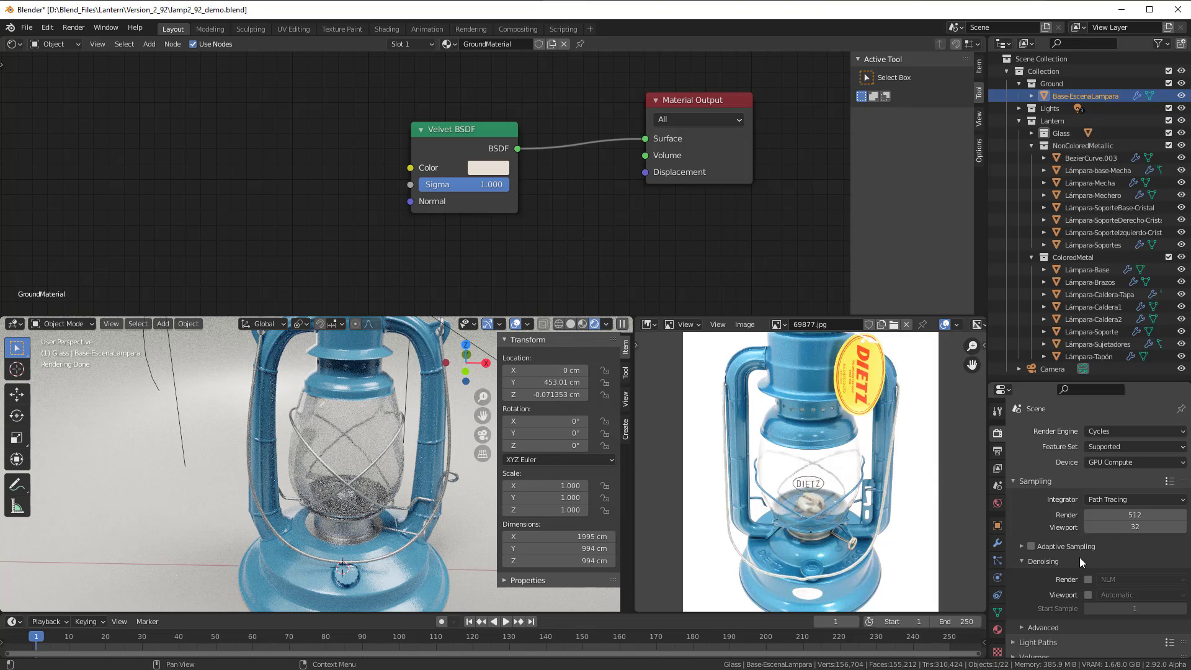
Examine the remaining render settings and the noise and surface detail around the lantern's base and fuel cap in the rendered view.
scroll(1067, 559, "down", 2)
scroll(1067, 560, "down", 2)
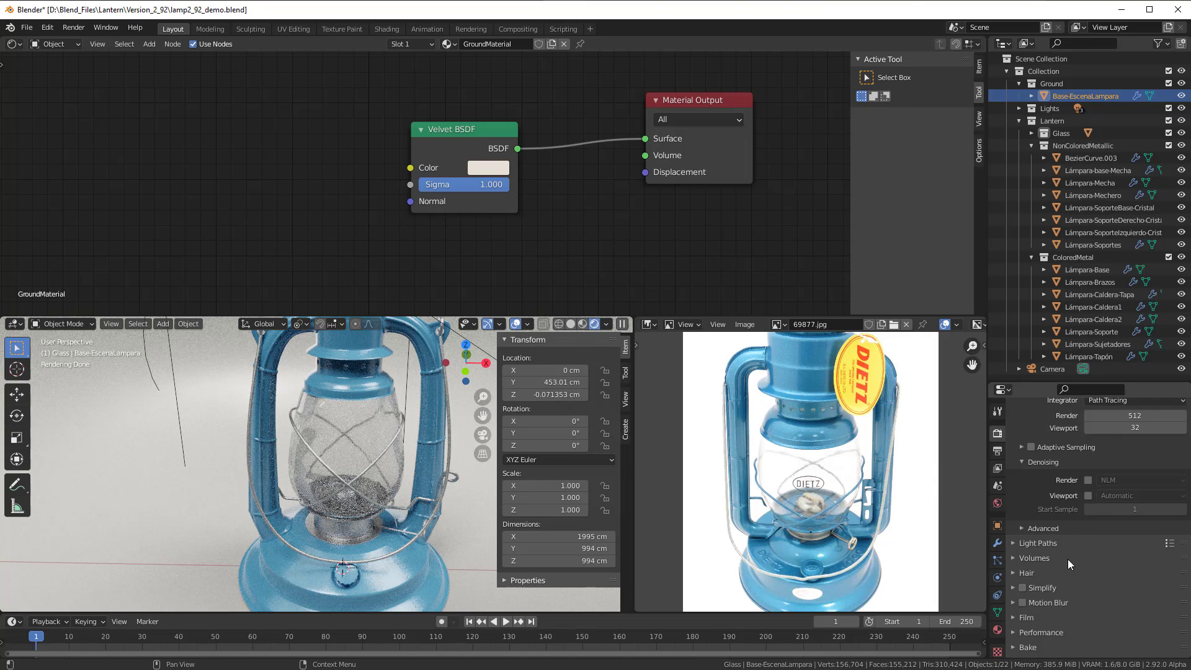
scroll(1067, 560, "up", 1)
scroll(1067, 559, "up", 1)
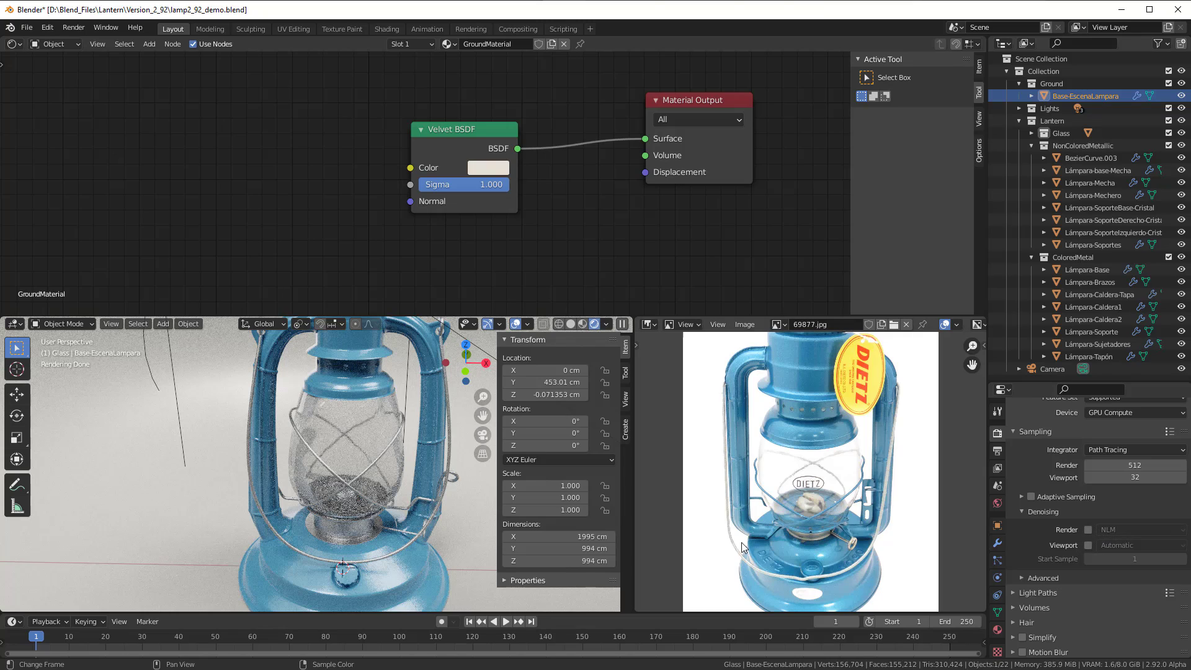
scroll(422, 554, "up", 2)
middle_click_drag(423, 554, 388, 464, "shift")
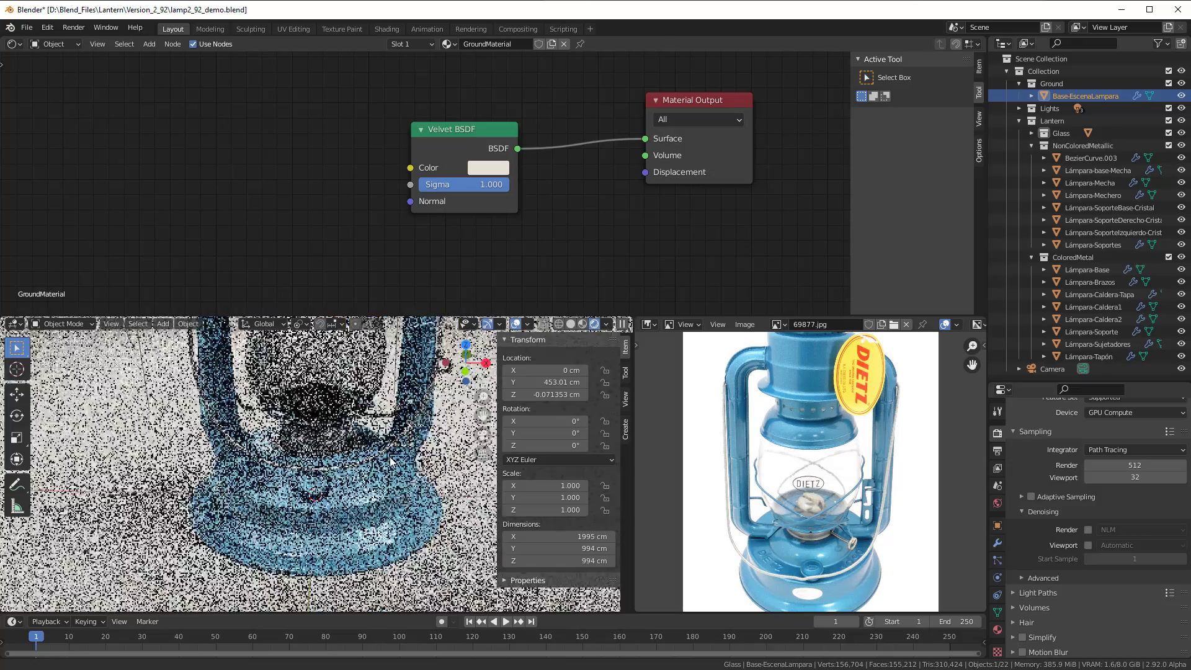
scroll(412, 544, "up", 3)
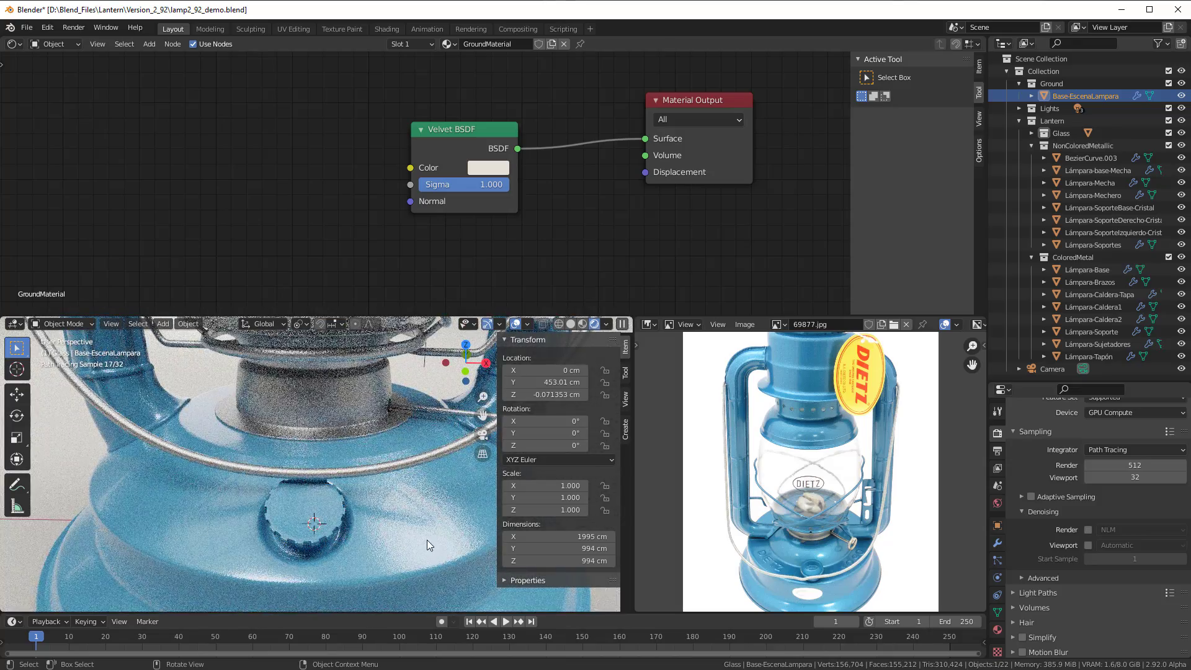
scroll(427, 540, "down", 3)
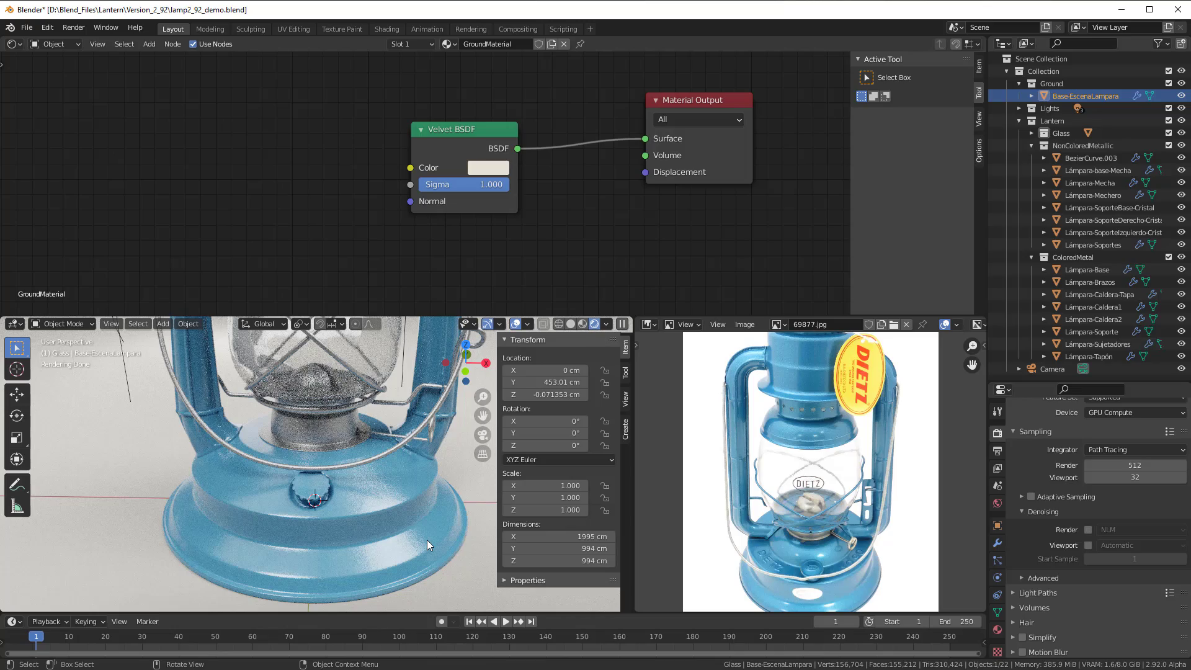
scroll(397, 538, "up", 2)
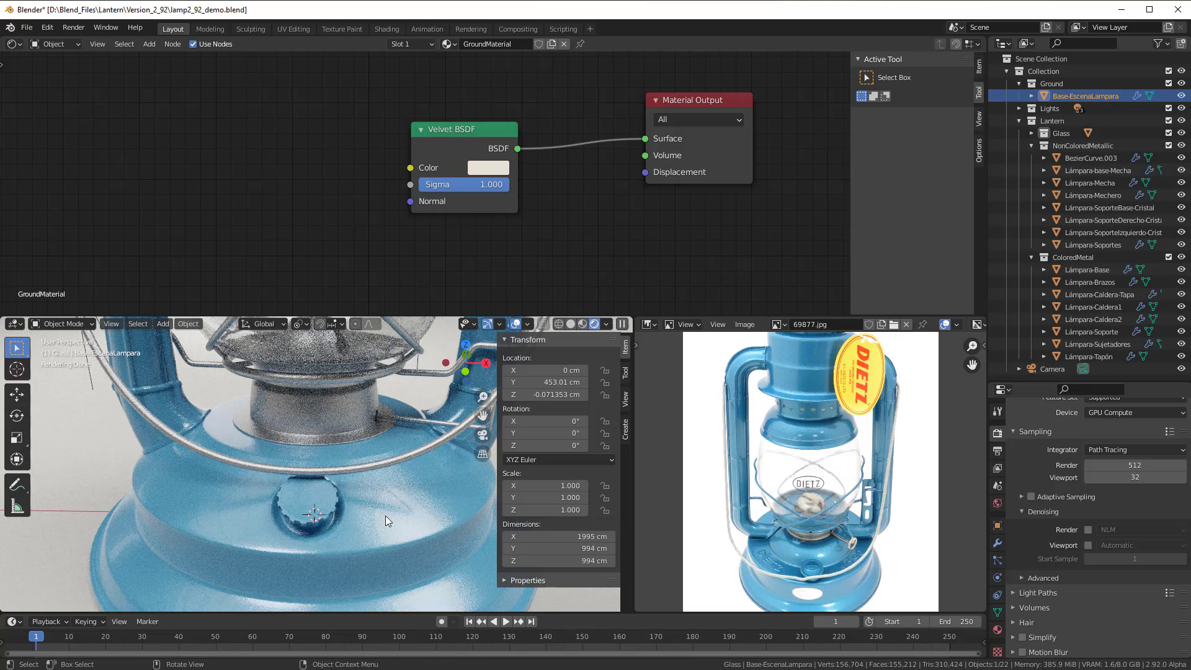
scroll(385, 515, "down", 1)
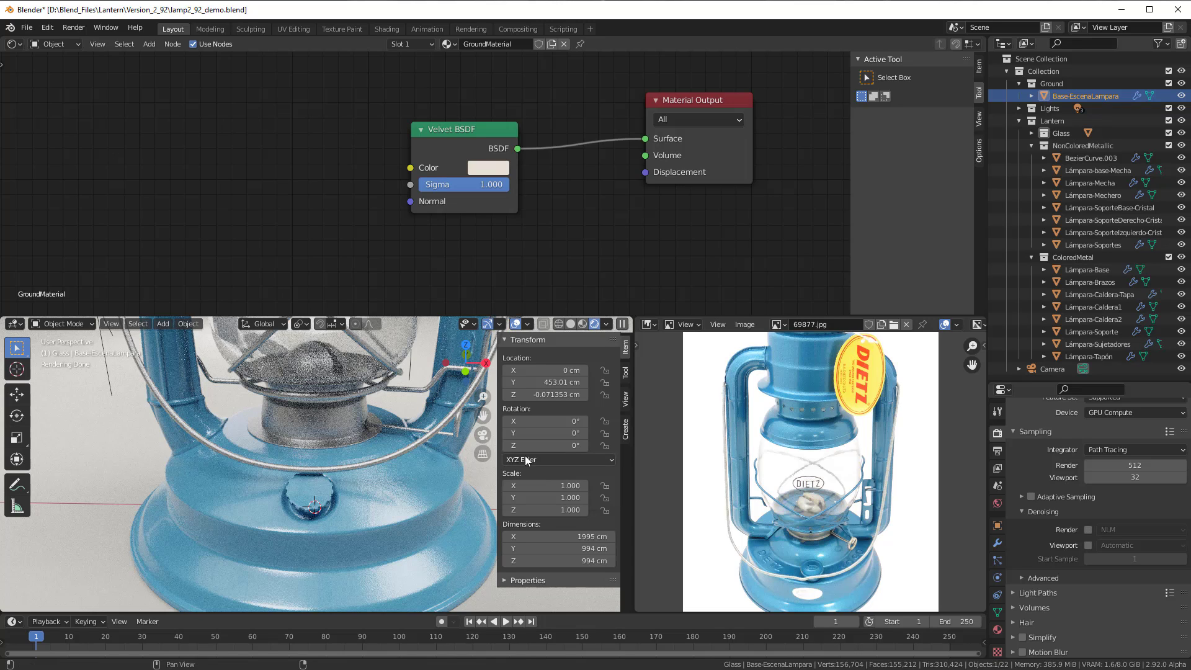
scroll(1037, 463, "up", 3)
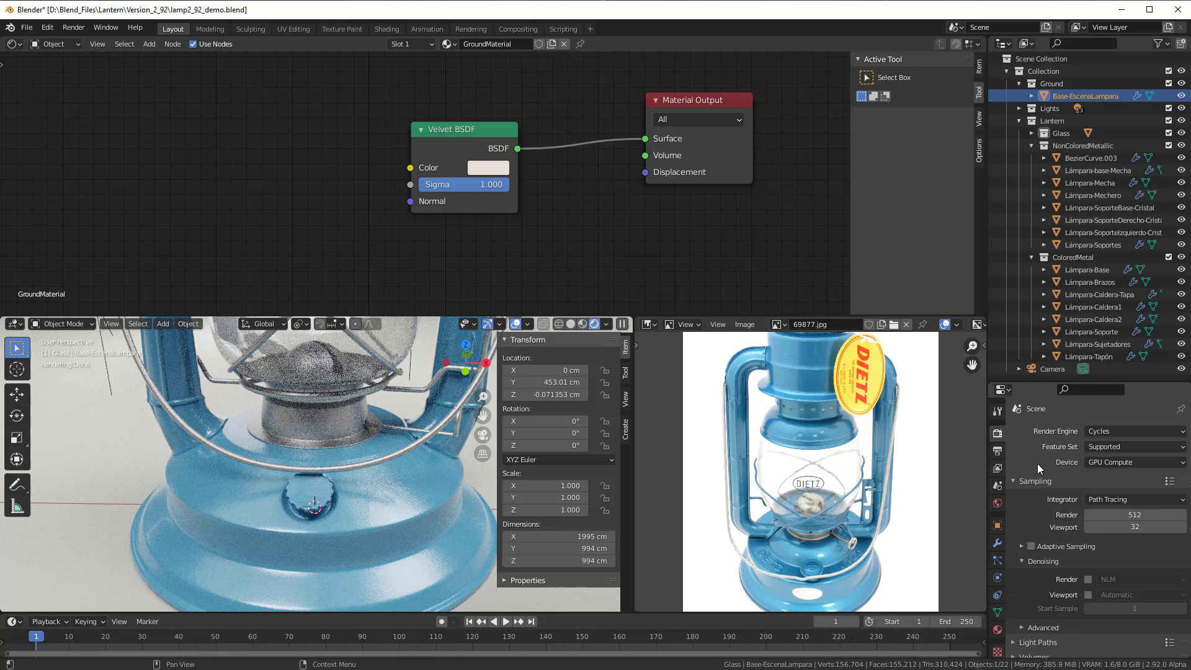
Select the lantern base Lámpara-Base and rename its blue material to ColorOfLantern.
left_click(483, 138)
left_click(998, 629)
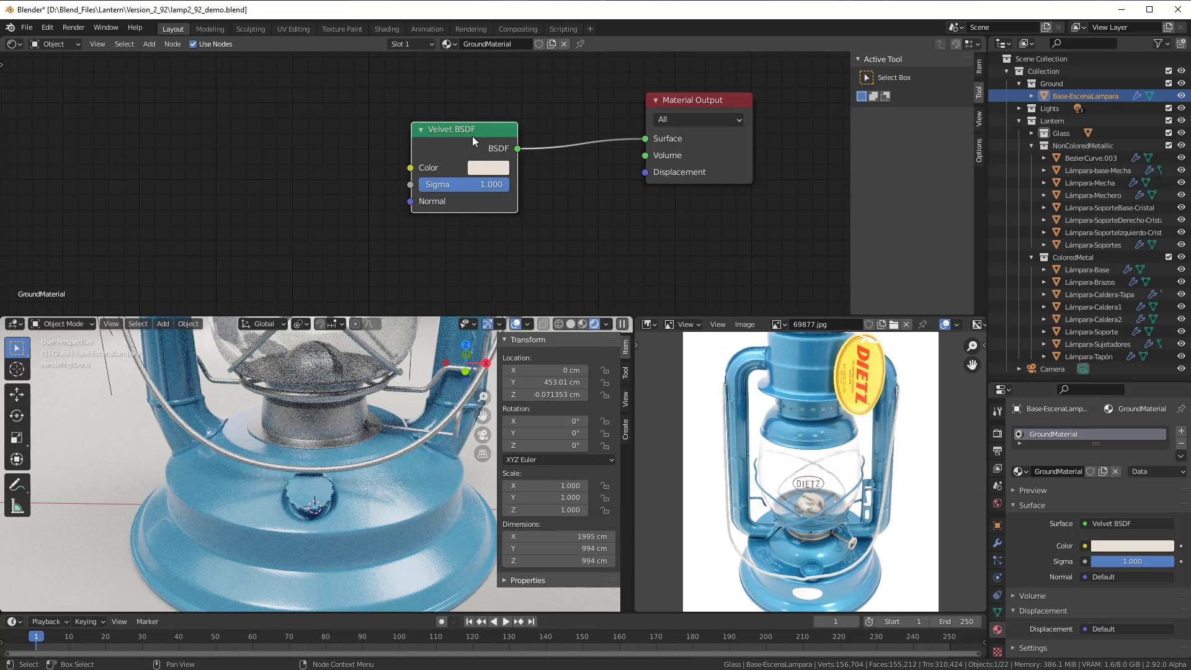
left_click(444, 422)
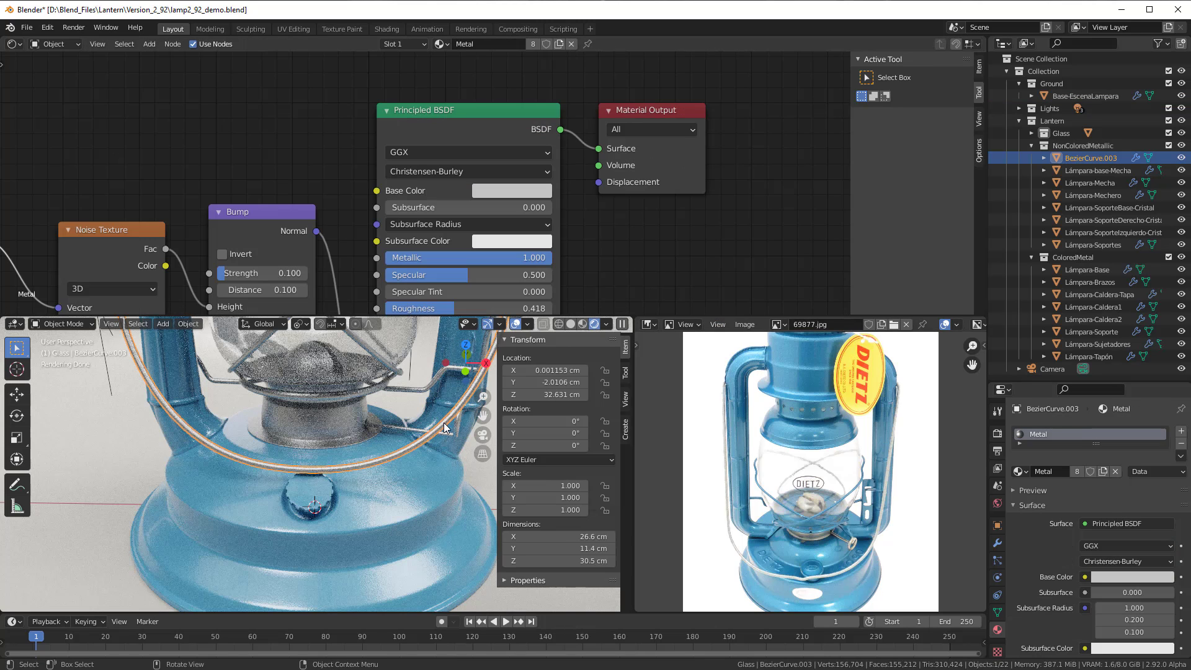
left_click(446, 471)
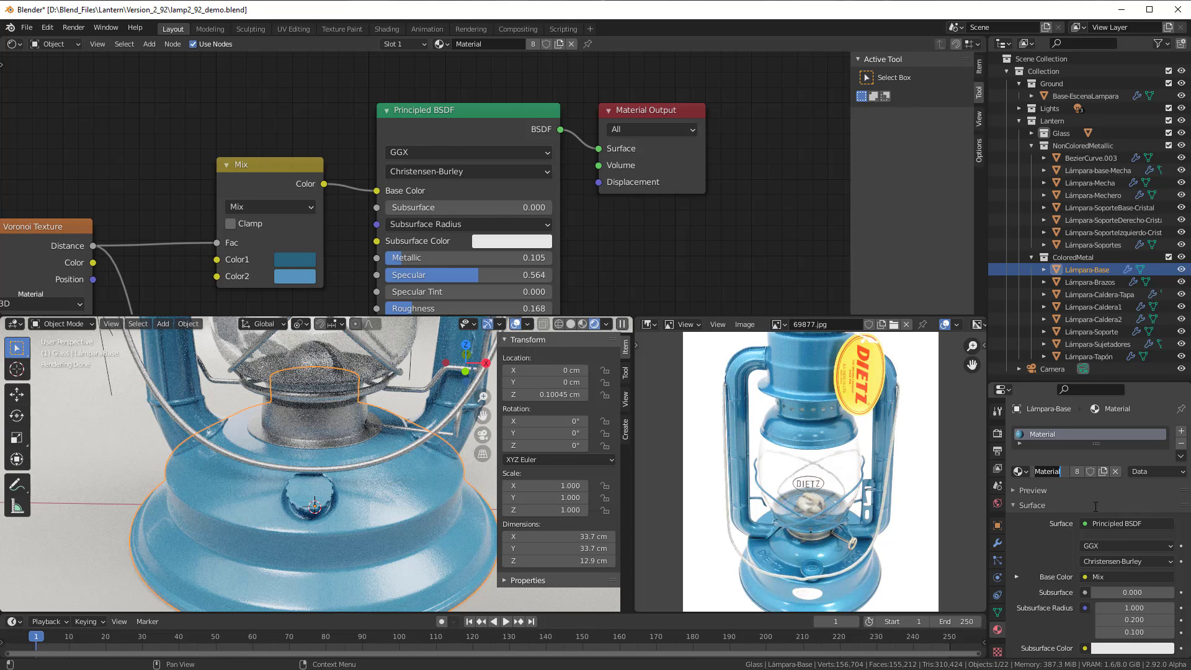
type("Color")
type("OfMe")
key("BackSpace")
key("BackSpace")
type("Lantern")
key("Return")
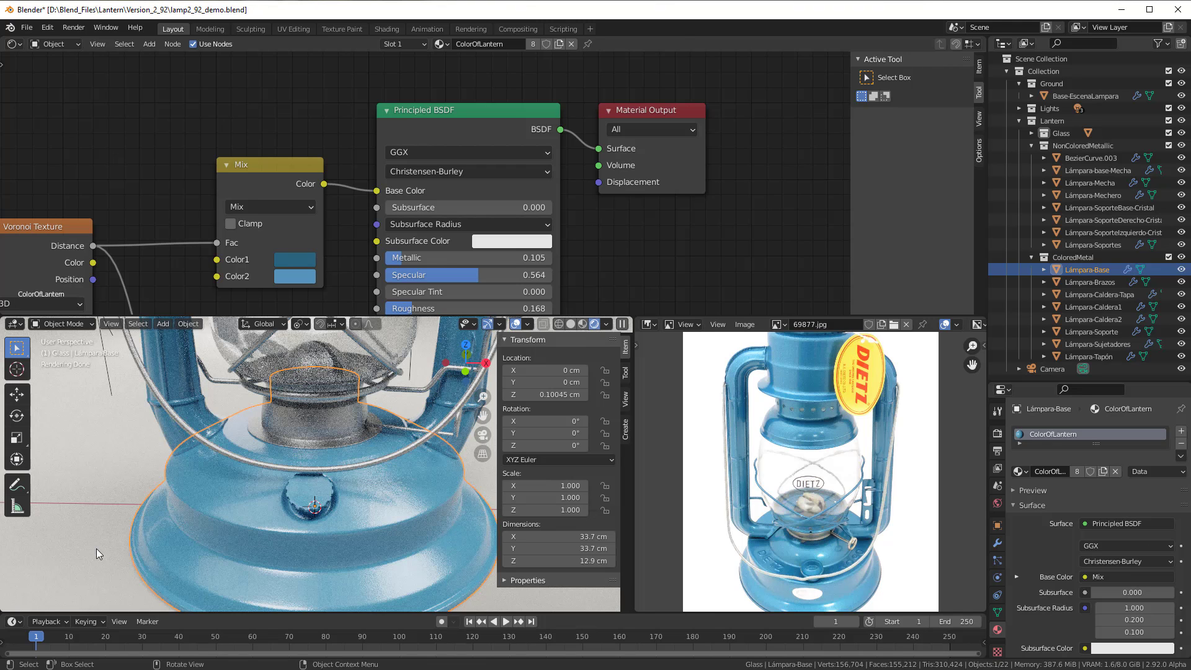
Render the final image of the scene and examine the whole lantern and its glass in the result.
key("F12")
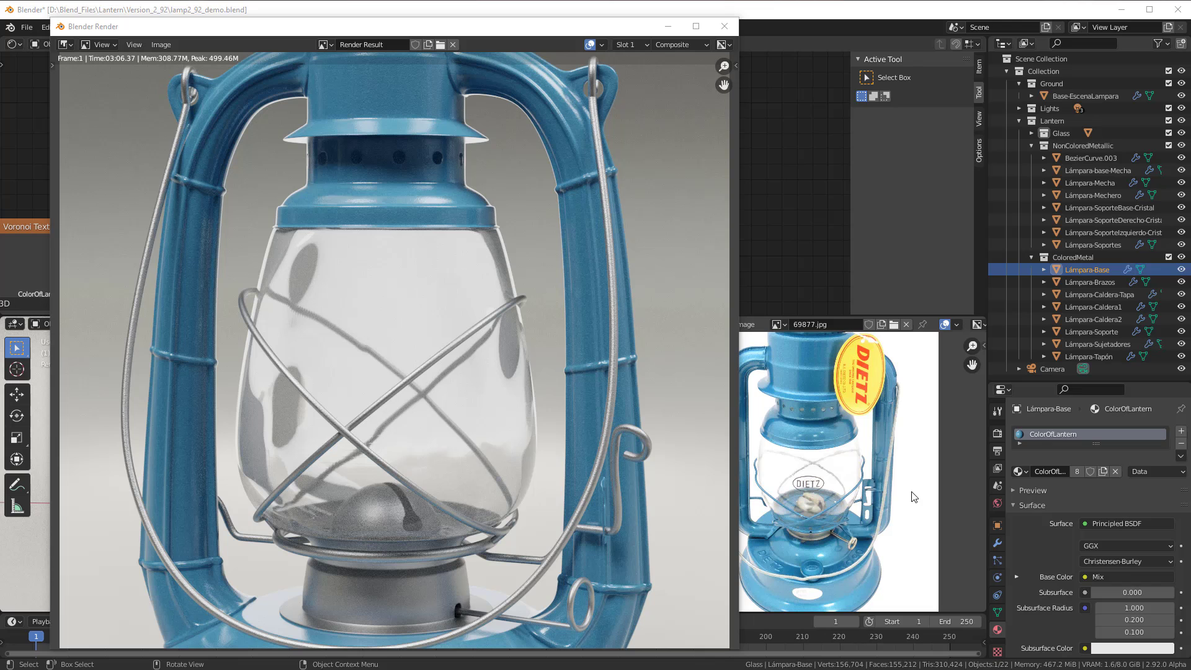
scroll(542, 498, "down", 4)
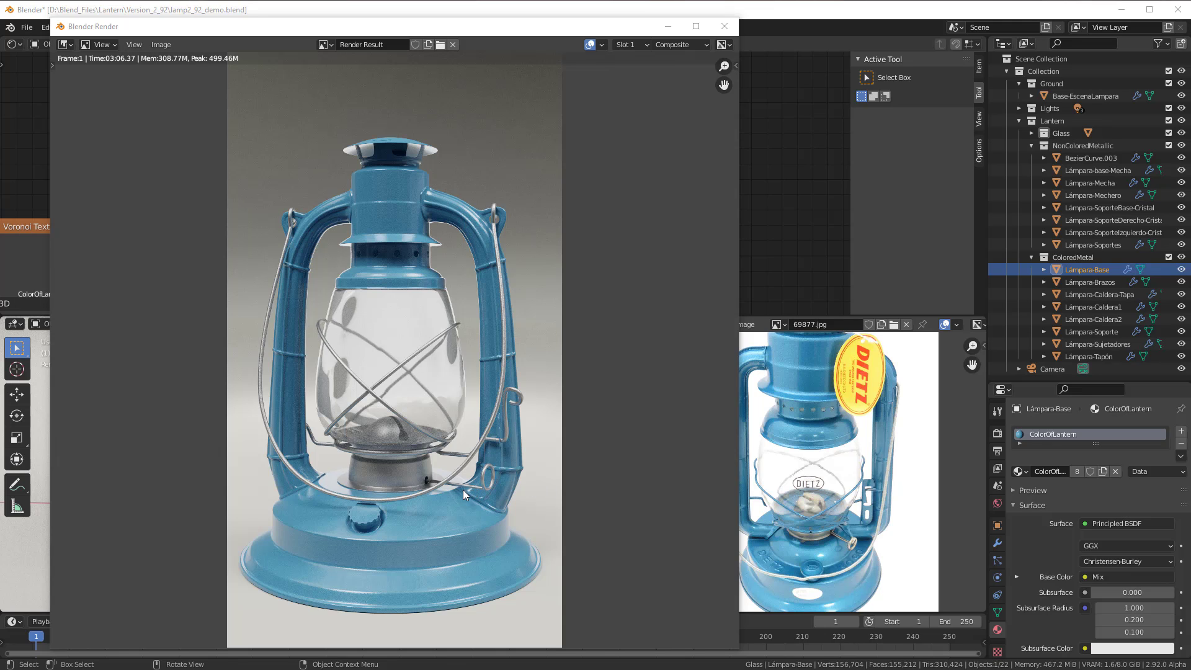
scroll(463, 490, "up", 1)
scroll(463, 489, "up", 1)
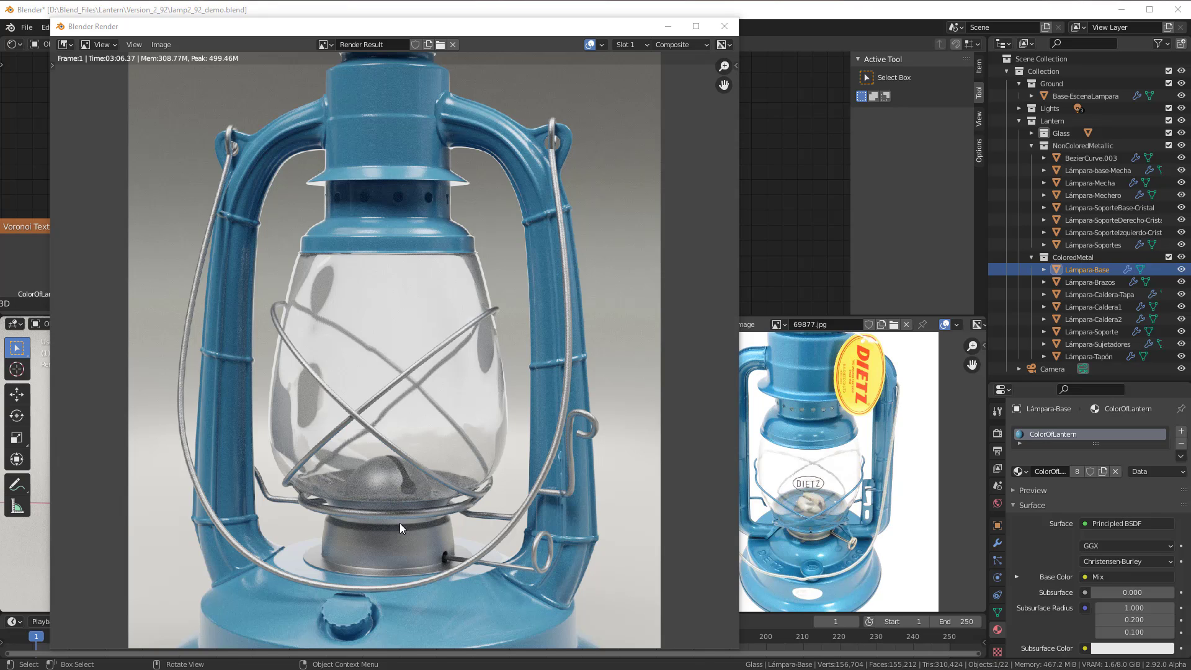
Examine the lantern's base and glass in the finished render and close the render window.
middle_click_drag(414, 563, 433, 383)
scroll(431, 385, "up", 1)
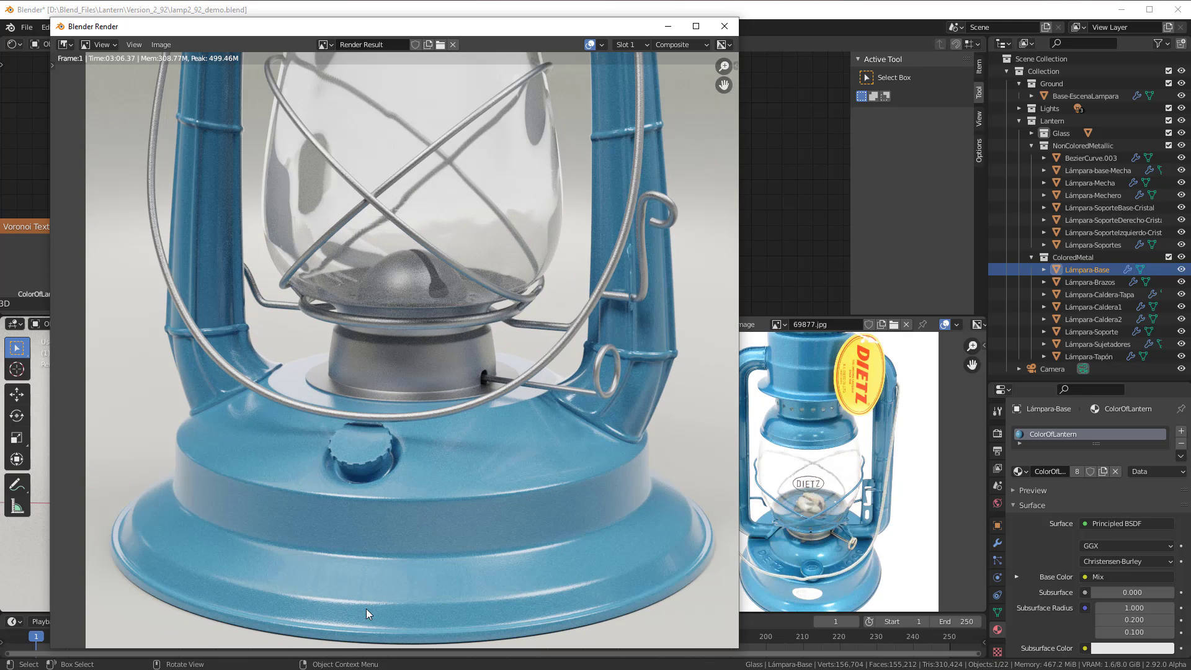
middle_click_drag(470, 308, 465, 506)
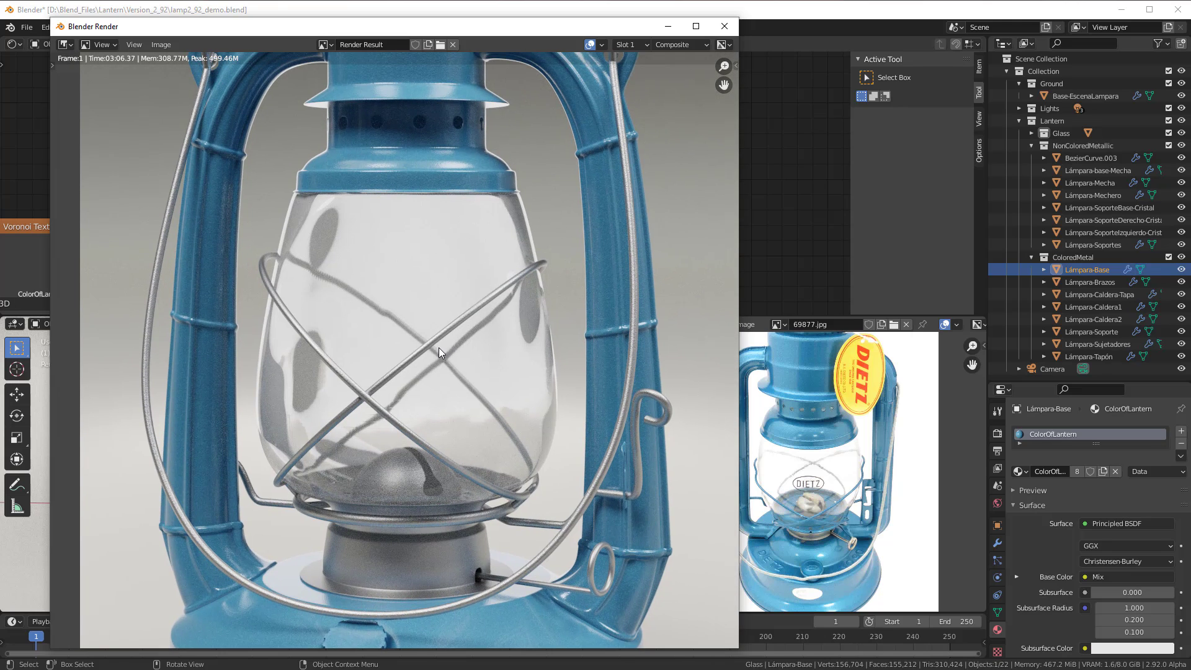
left_click_drag(230, 26, 251, 137)
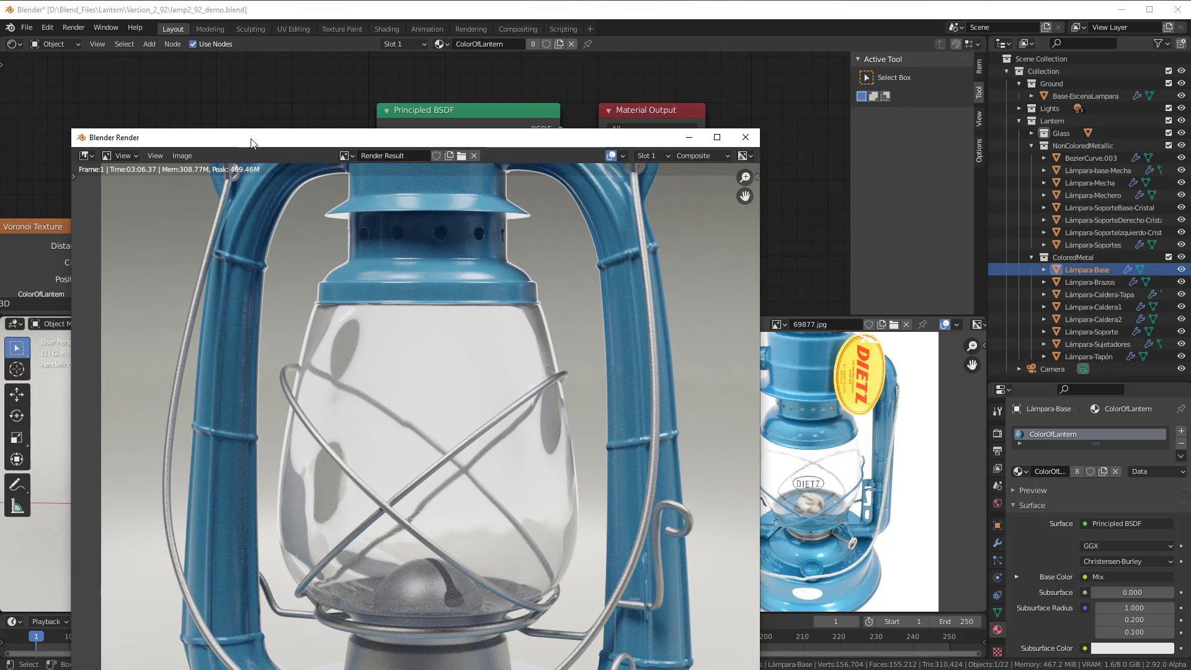
left_click(745, 137)
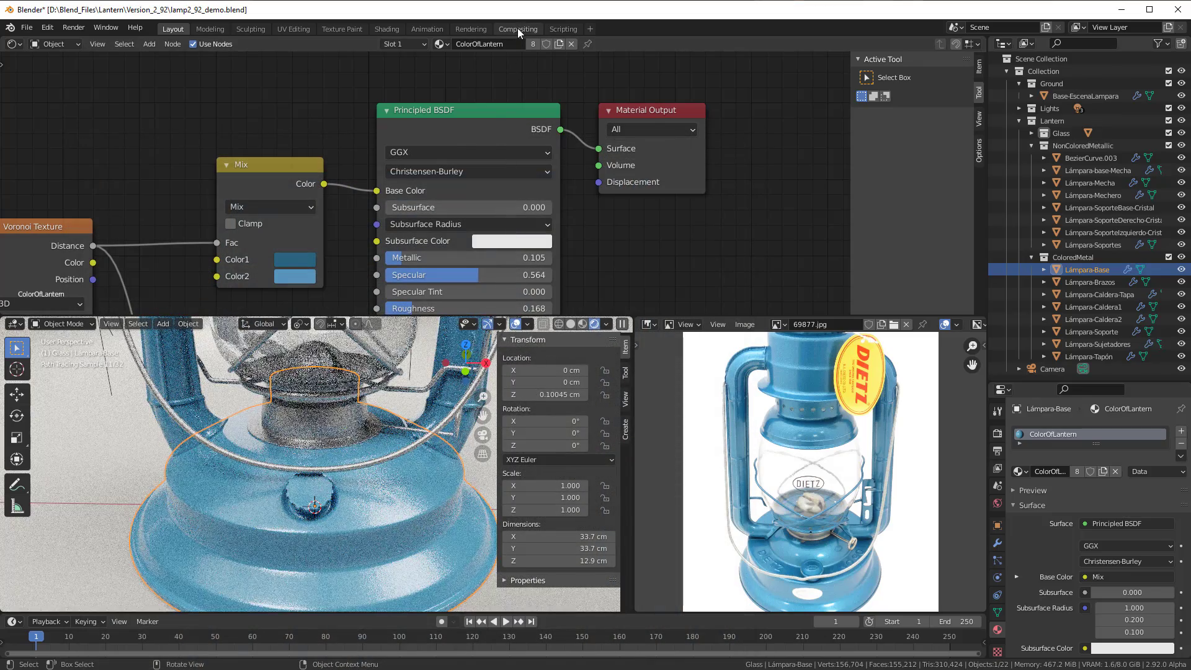
Open the Compositing workspace and show the Render Result in View mode, focused on the lantern's burner area.
left_click(517, 28)
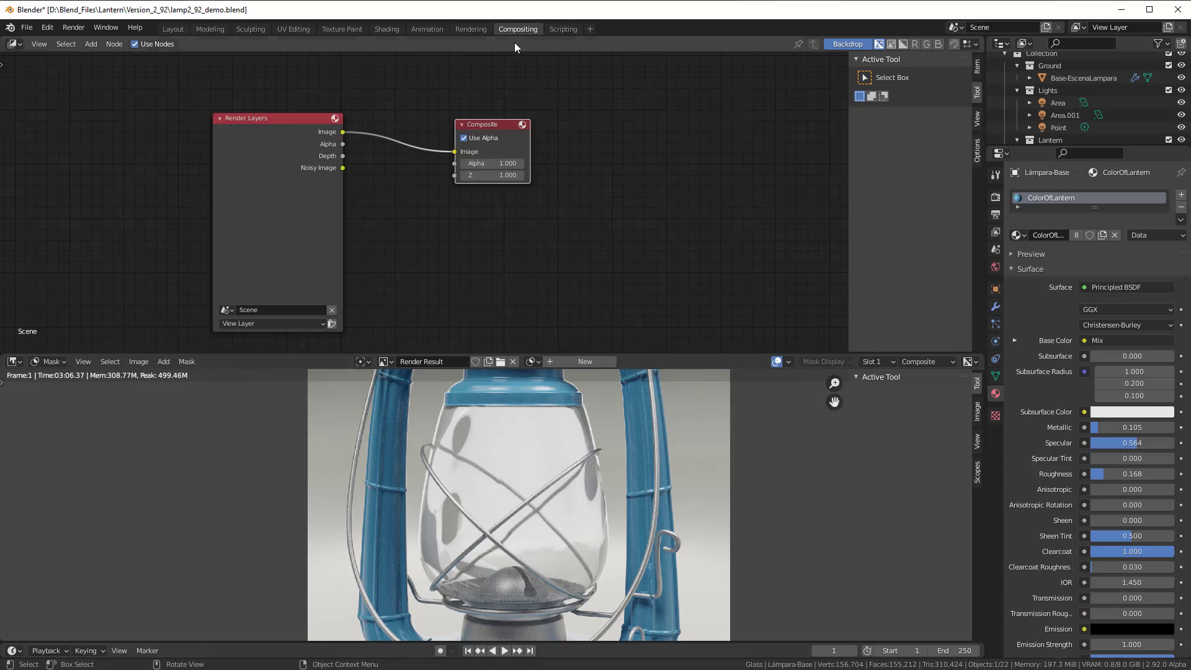
left_click(52, 361)
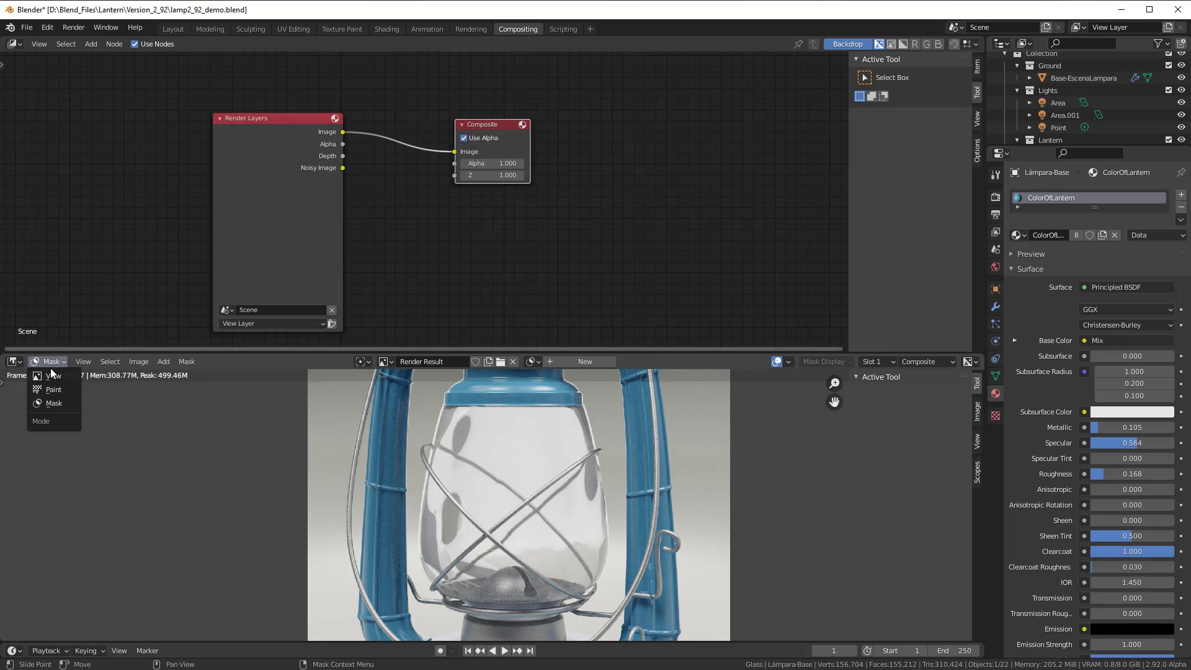
left_click(52, 375)
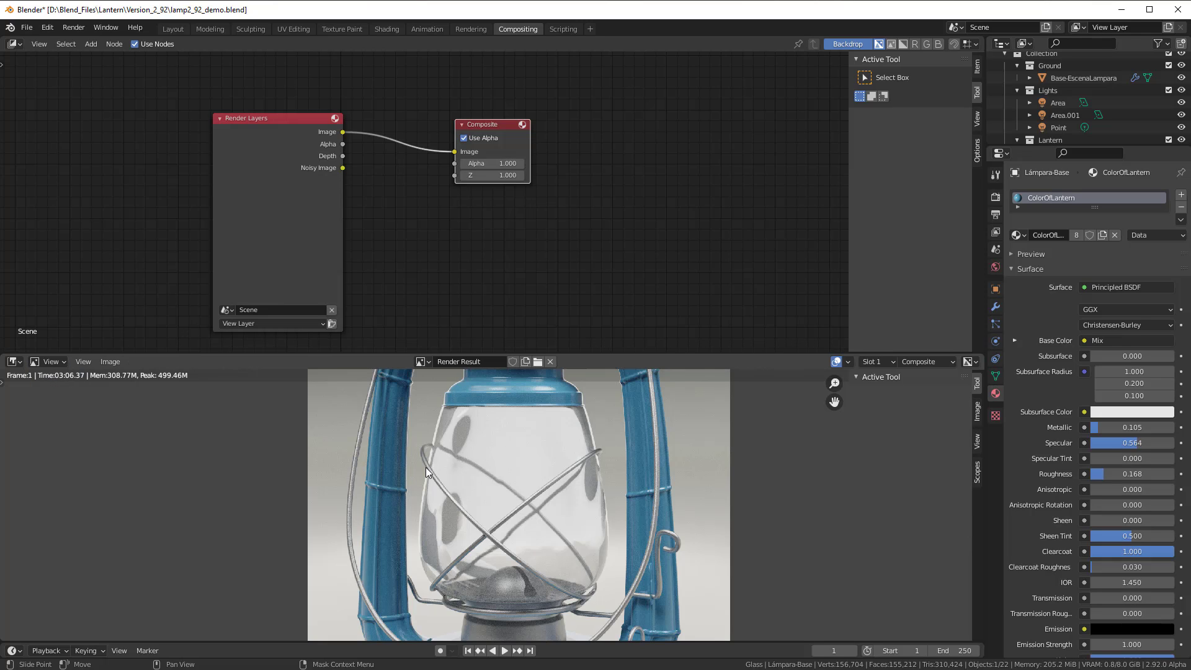
scroll(444, 476, "up", 1)
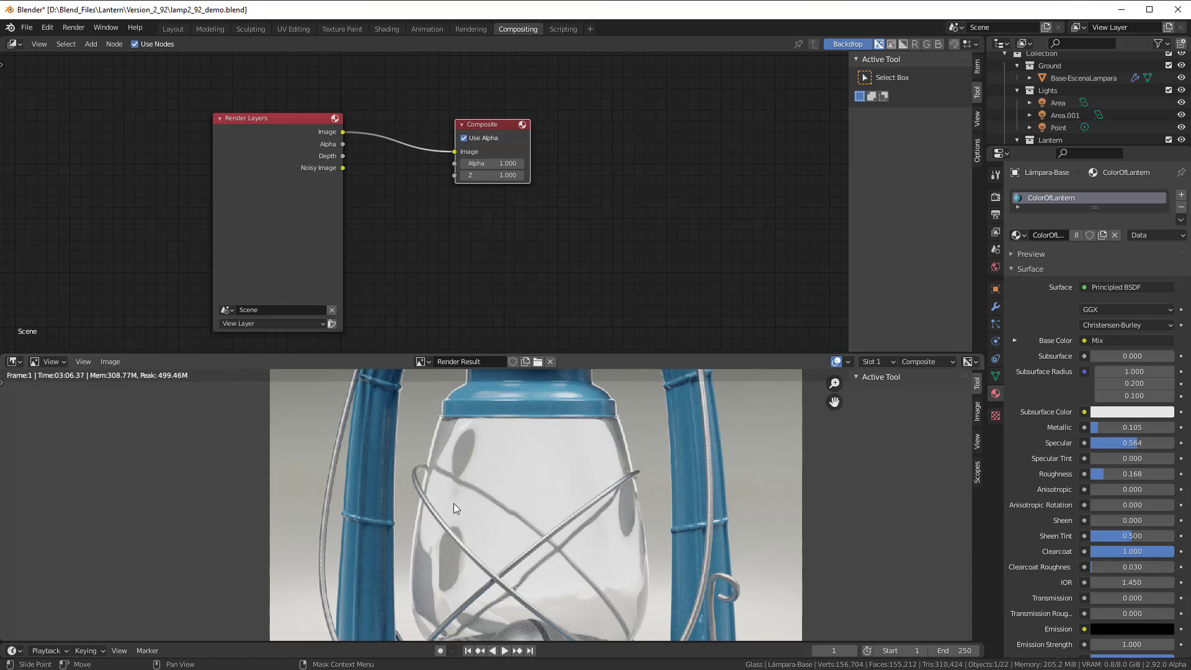
scroll(453, 504, "up", 1)
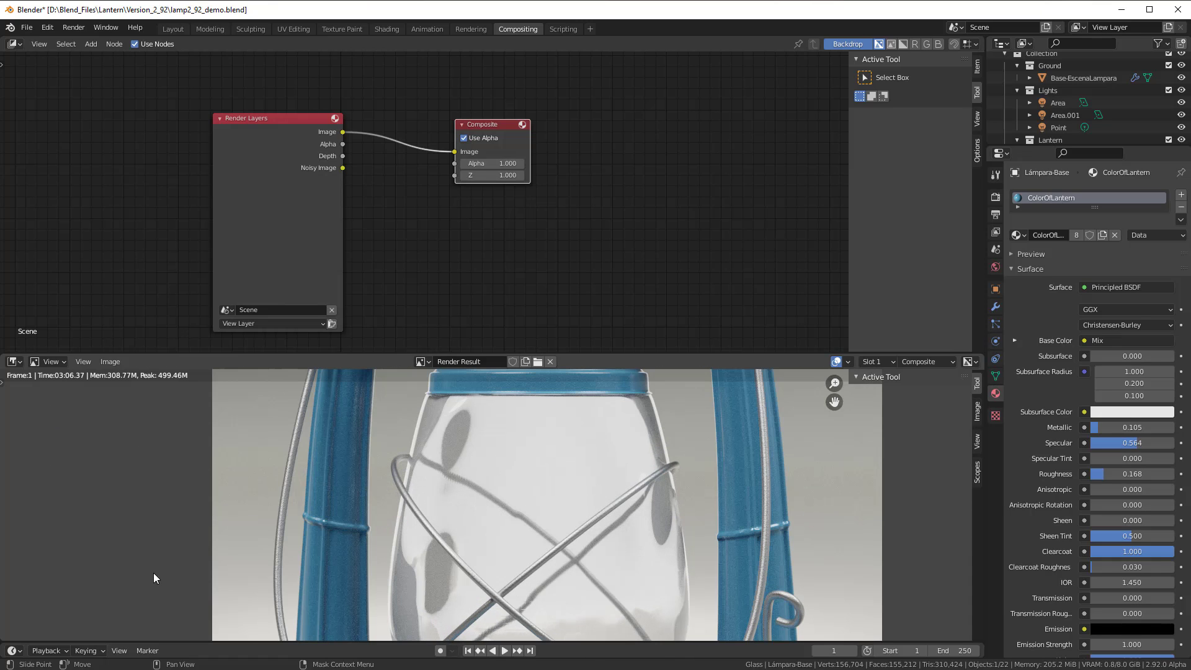
mouse_move(589, 511)
middle_mouse_down()
mouse_move(593, 556)
mouse_move(579, 530)
middle_mouse_up()
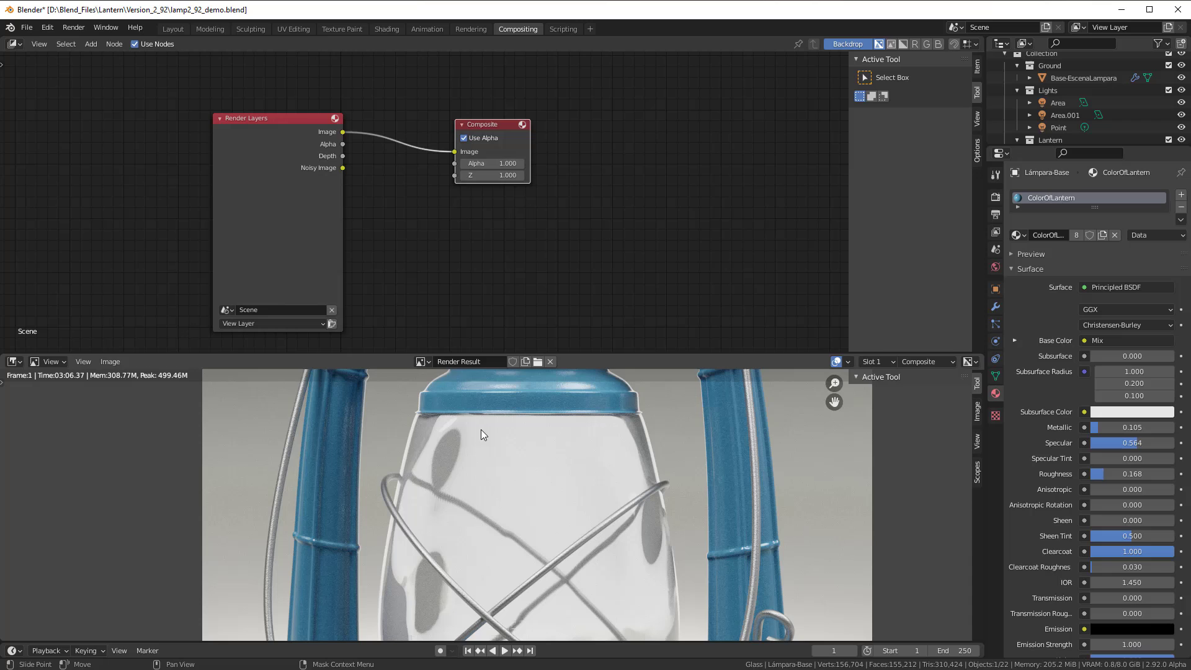
left_click(424, 363)
left_click(462, 404)
middle_click_drag(506, 439, 524, 396)
middle_click_drag(545, 503, 534, 374)
Insert a Denoise filter node between the Render Layers and Composite nodes, spacing the three nodes apart.
left_click_drag(491, 125, 589, 134)
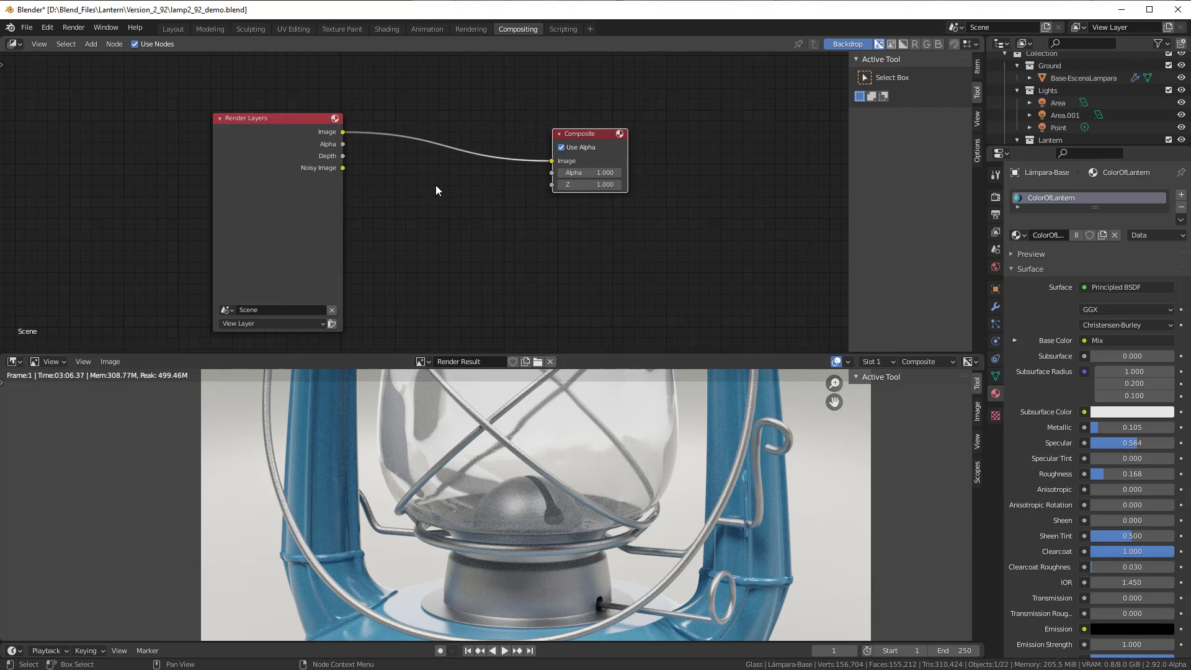
key("shift+a")
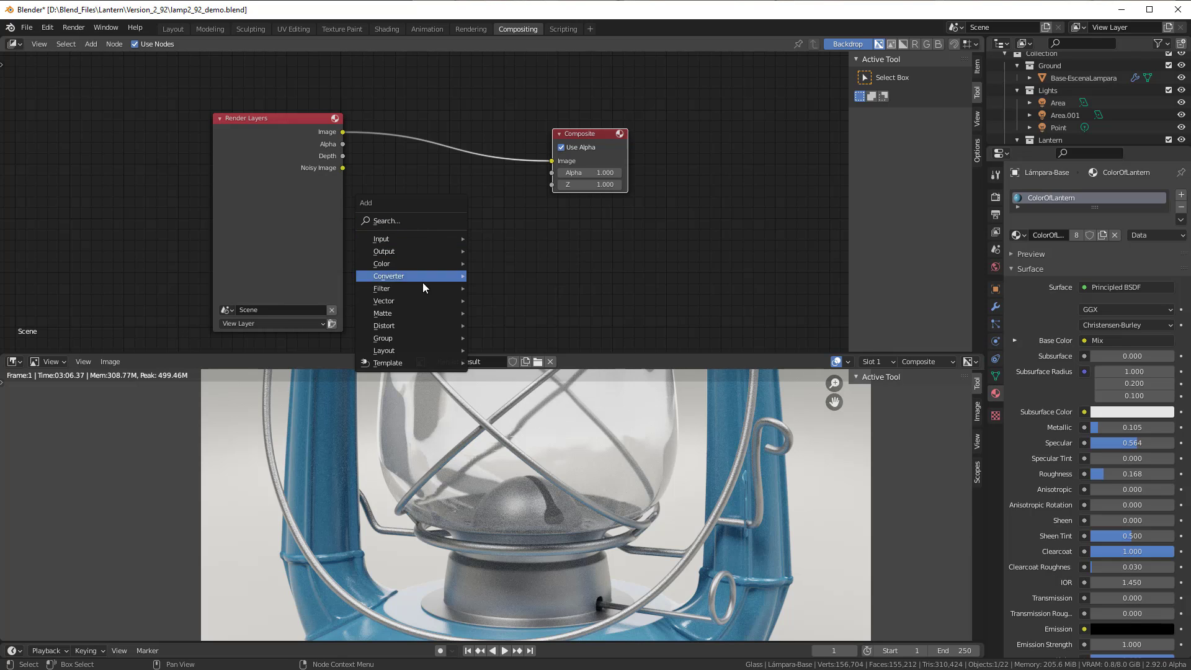
mouse_move(421, 290)
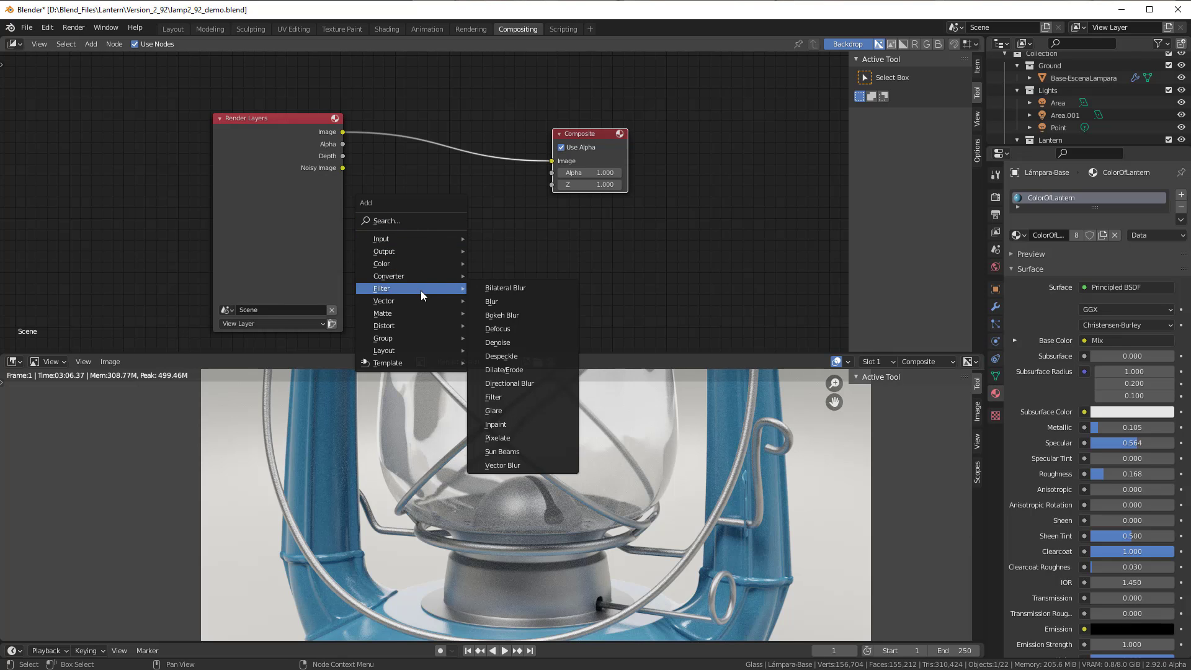
left_click(527, 344)
left_click(433, 118)
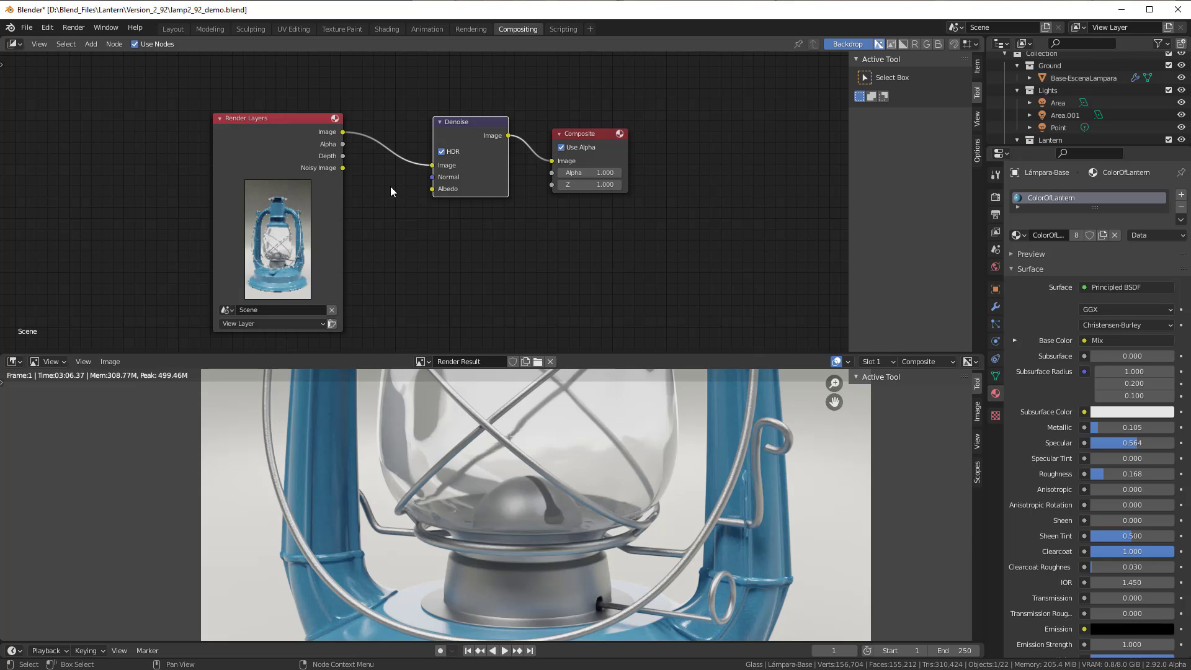
left_click_drag(244, 122, 153, 115)
left_click_drag(473, 181, 438, 196)
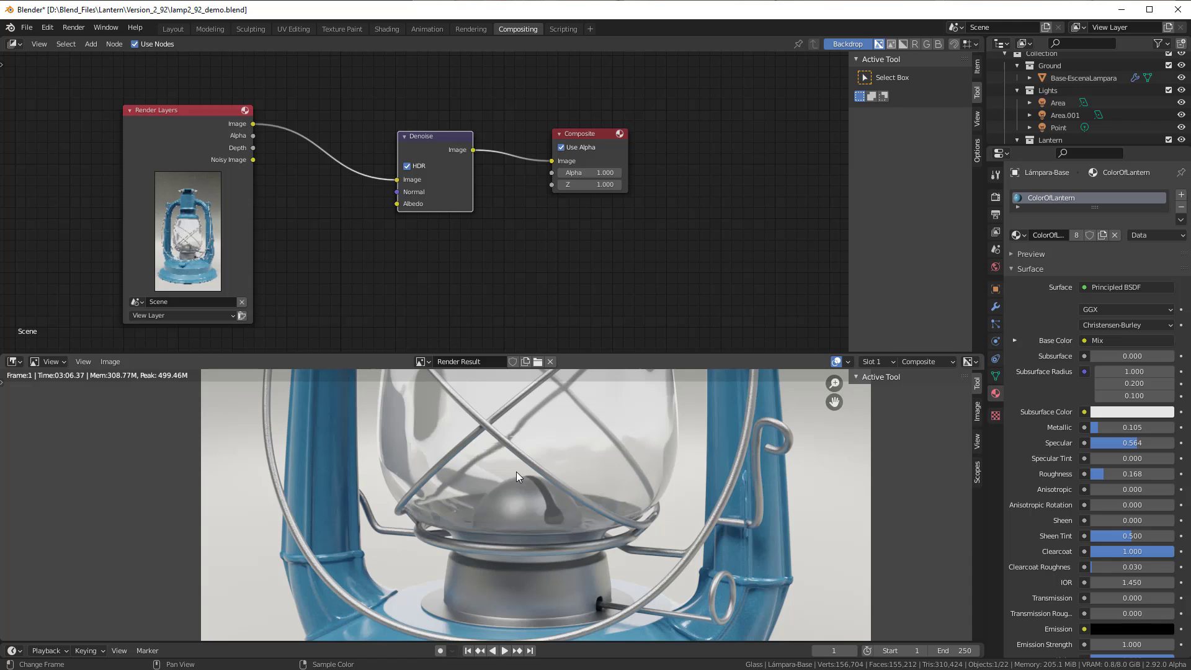
Link the Render Layers image directly to Composite, bypassing Denoise, and compare the noise on the lantern's base and burner.
scroll(559, 550, "down", 6)
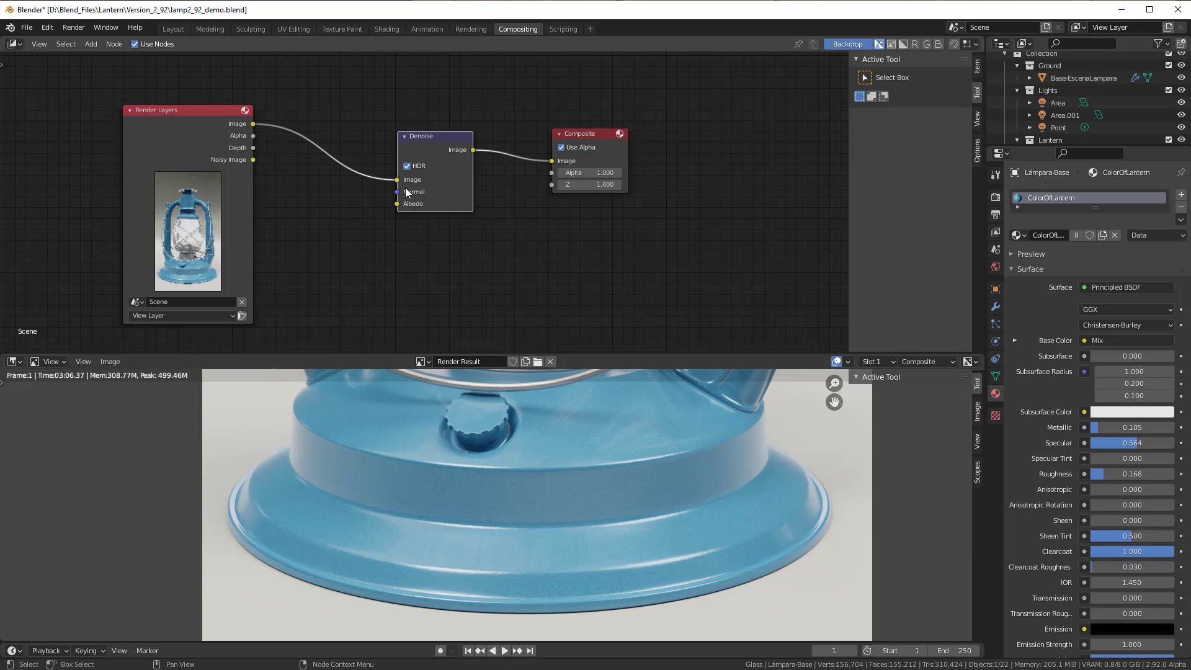
left_click_drag(396, 179, 551, 162)
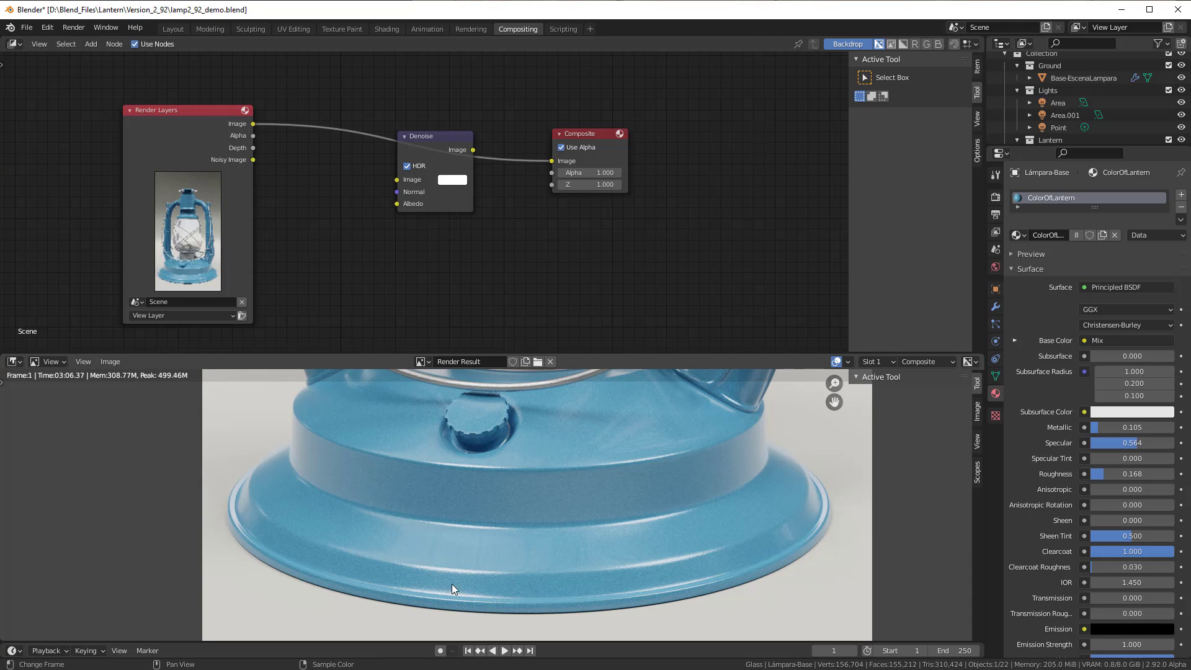
middle_click_drag(557, 444, 525, 612)
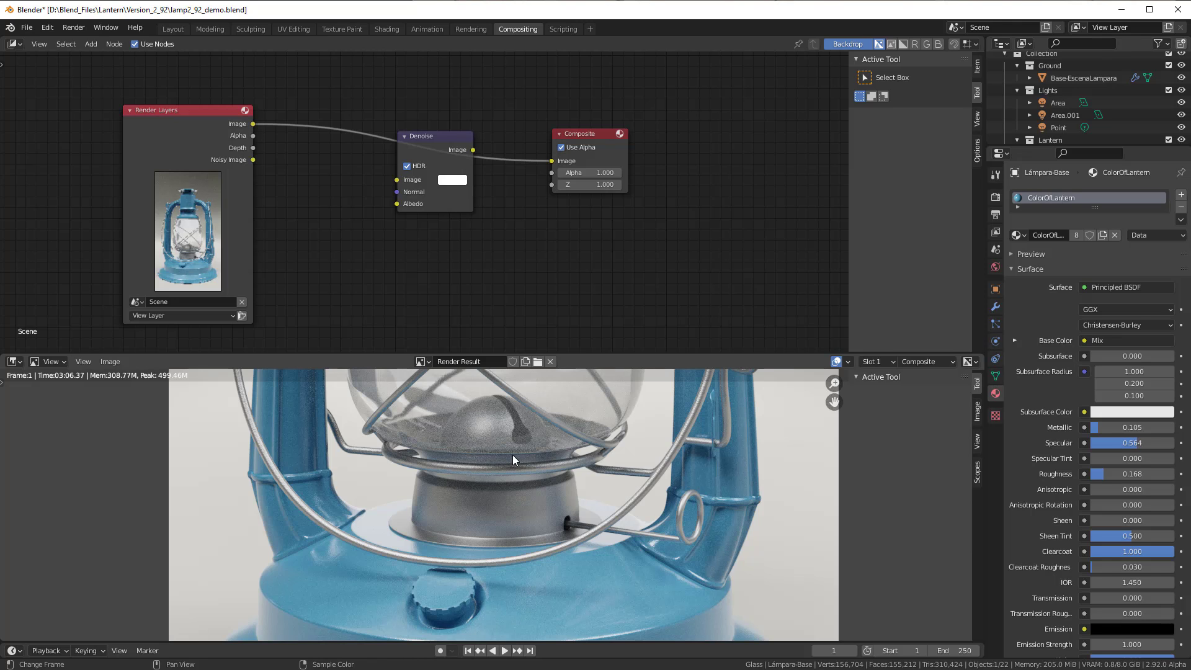
middle_click_drag(559, 530, 584, 376)
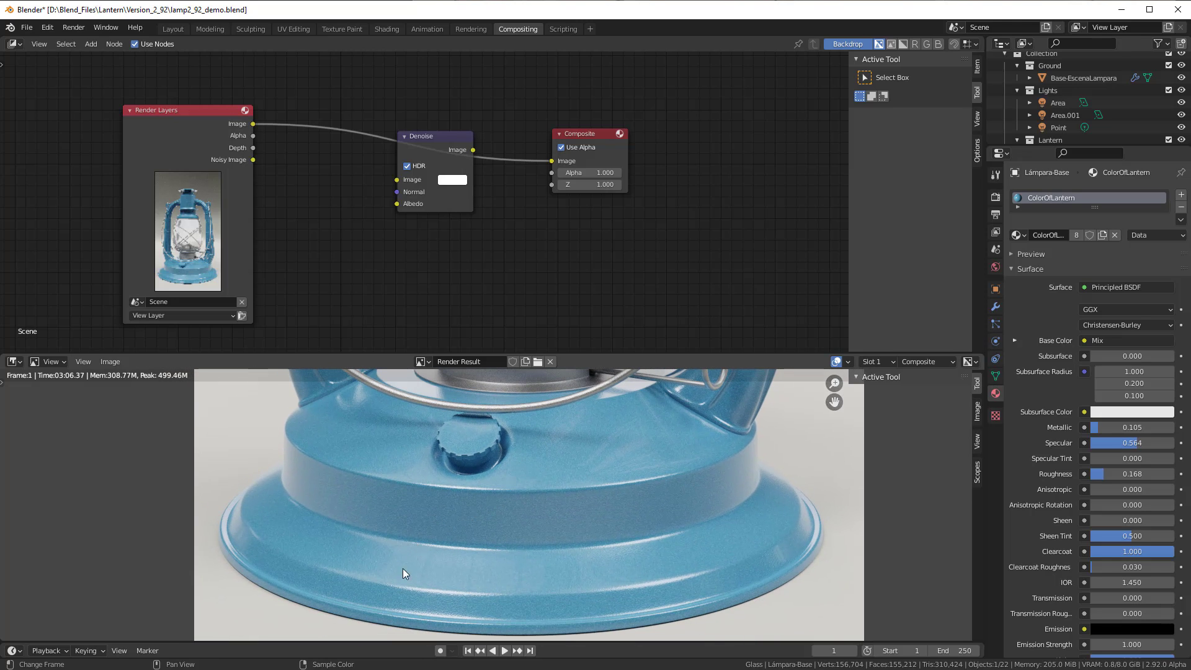
middle_click_drag(582, 464, 568, 514)
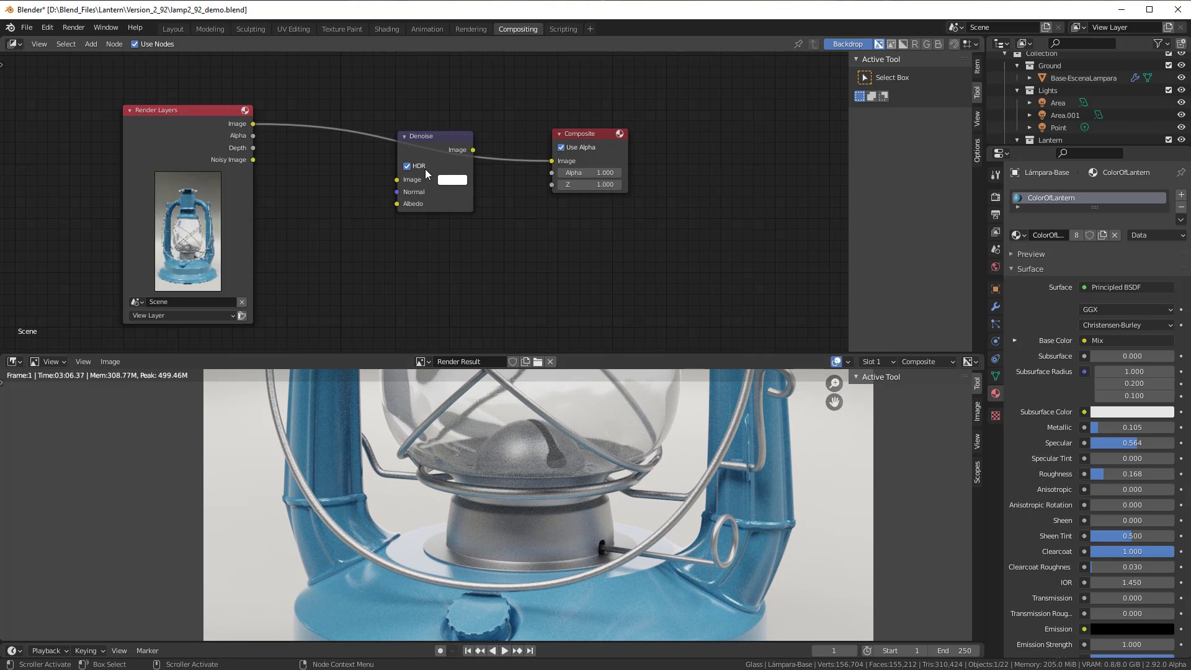
Insert a color Mix node on the link between Render Layers and Composite, placing the disconnected Denoise node below it.
left_click_drag(425, 169, 429, 204)
scroll(429, 225, "up", 1)
scroll(429, 225, "up", 1)
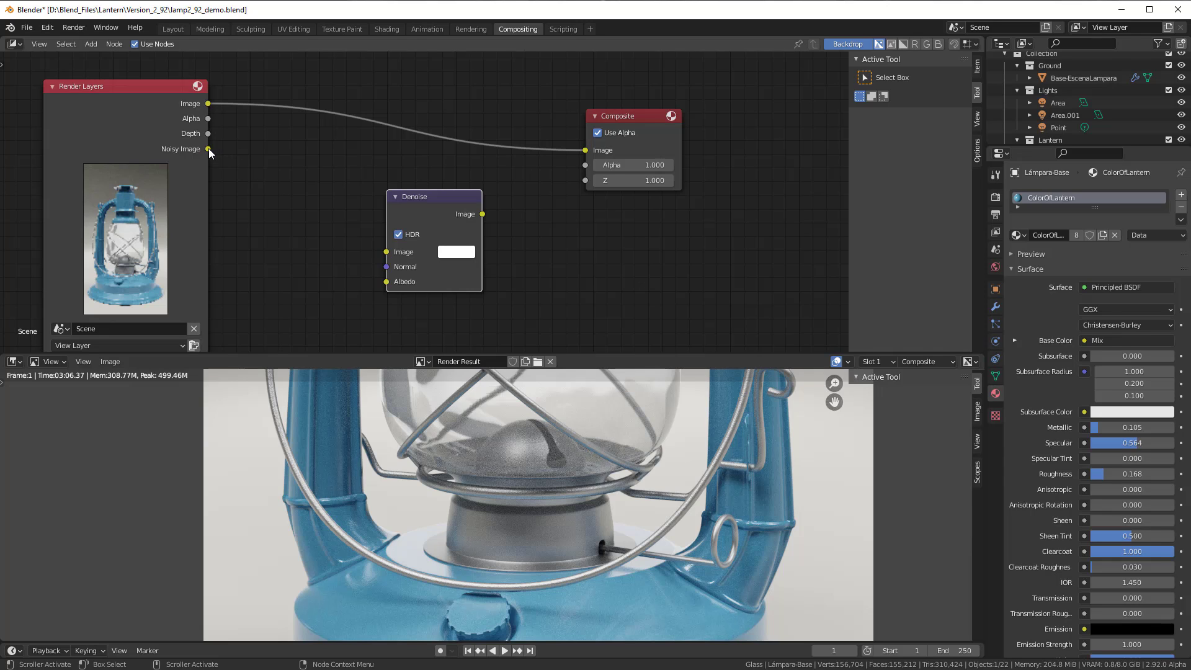
left_click_drag(208, 149, 224, 113)
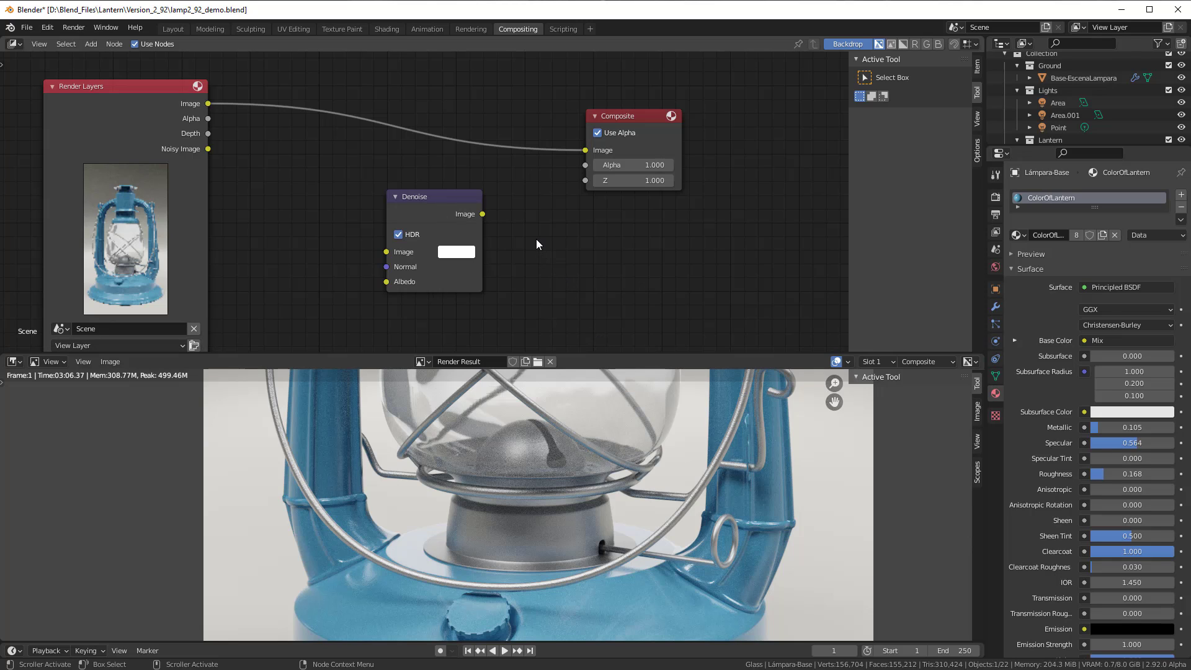
key("shift+a")
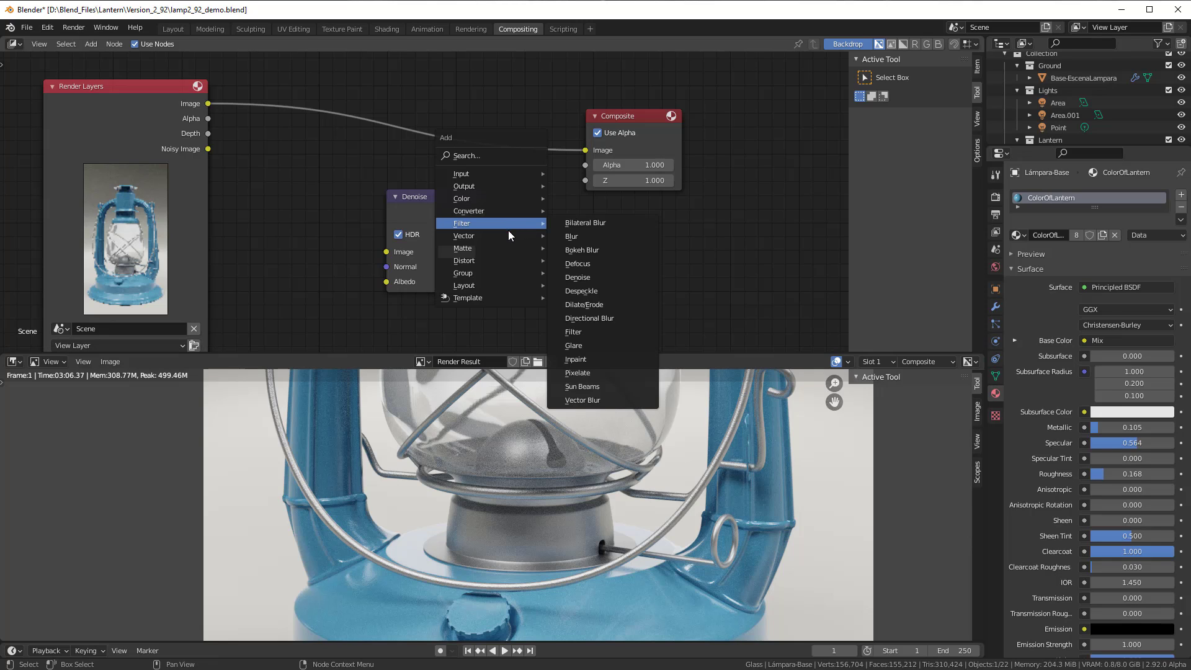
mouse_move(471, 199)
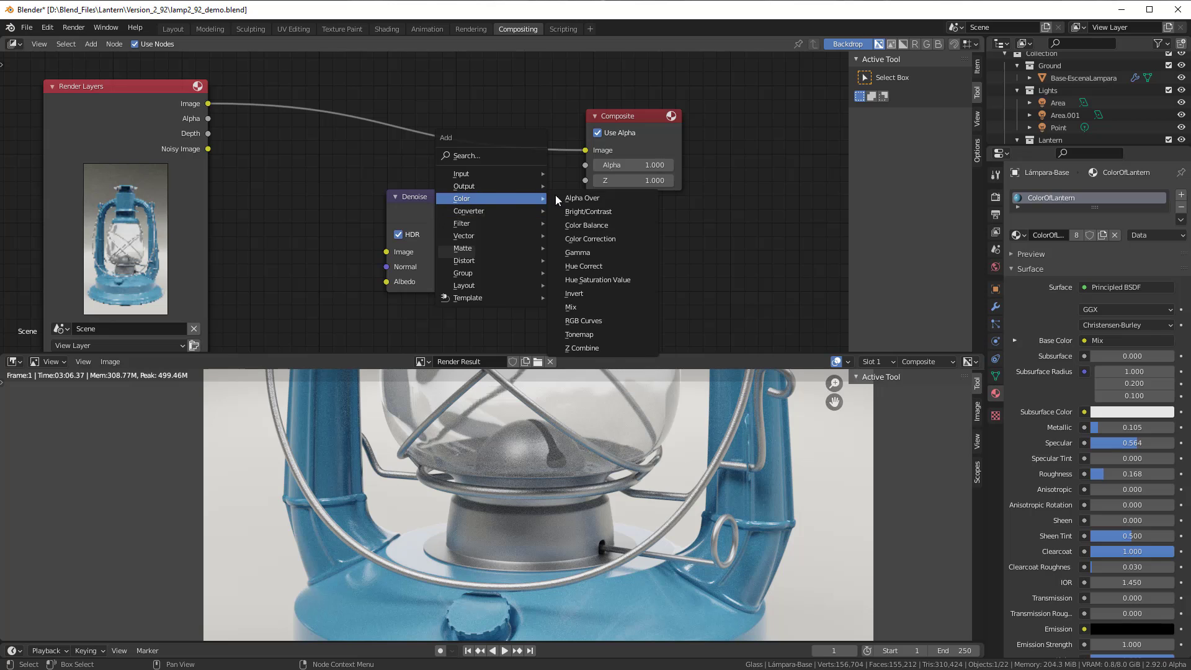
left_click(599, 306)
left_click(428, 48)
left_click_drag(425, 201, 354, 225)
left_click_drag(459, 76, 476, 75)
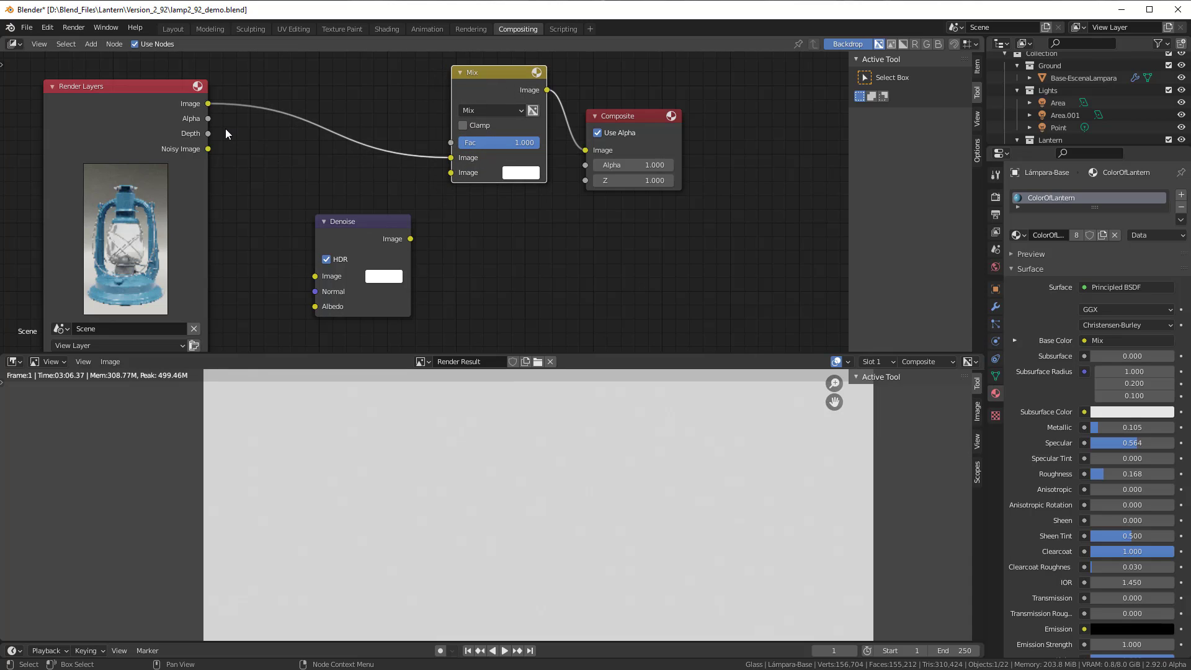
Connect the Render Layers image to the Denoise node and its output to the Mix node's second image input.
left_click_drag(211, 103, 316, 276)
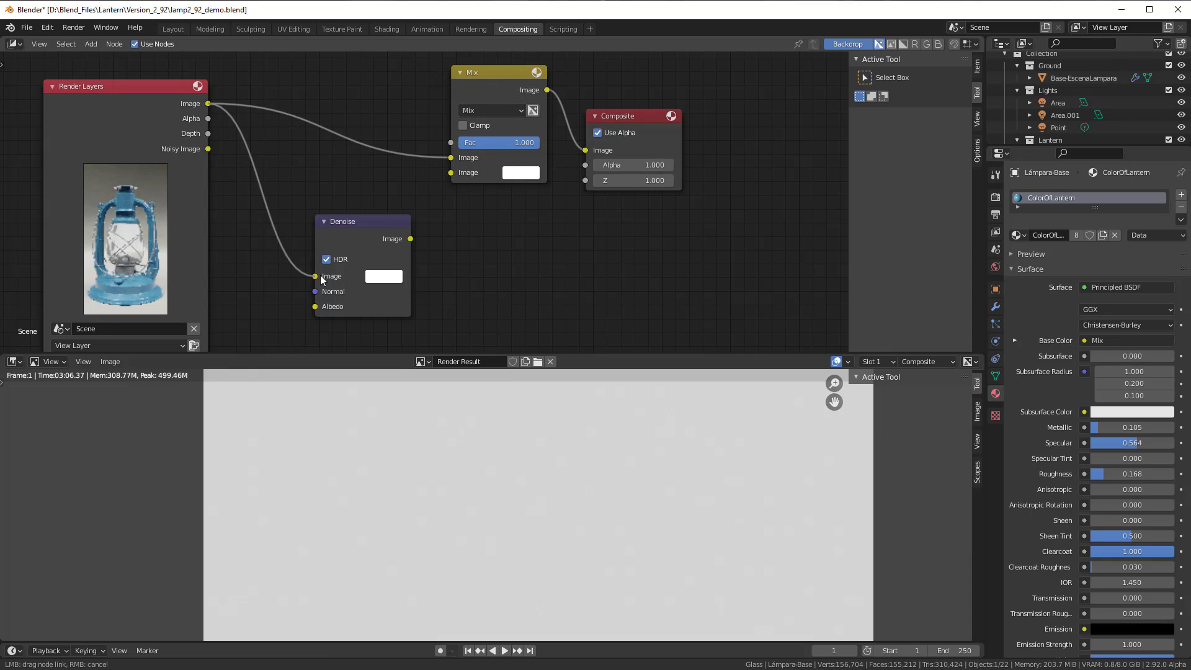
left_click_drag(412, 238, 450, 172)
left_click_drag(370, 225, 364, 200)
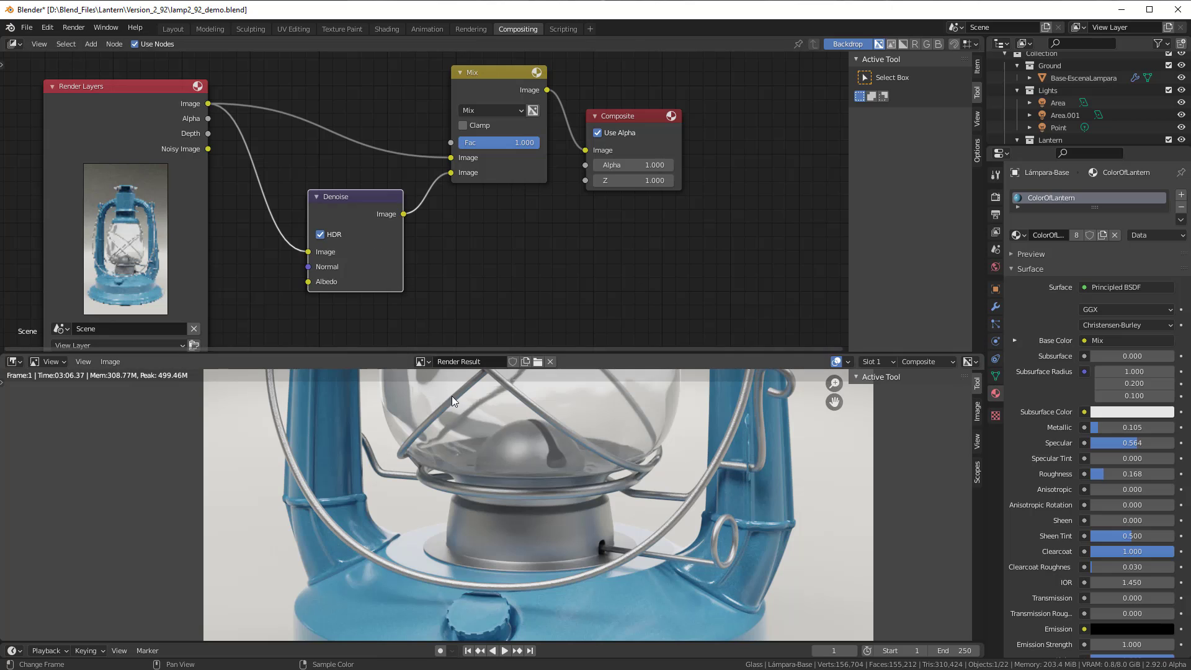
Set the Mix node's factor to 0.258 and examine the blended noise on the lantern's base and burner.
middle_click_drag(520, 488, 533, 580)
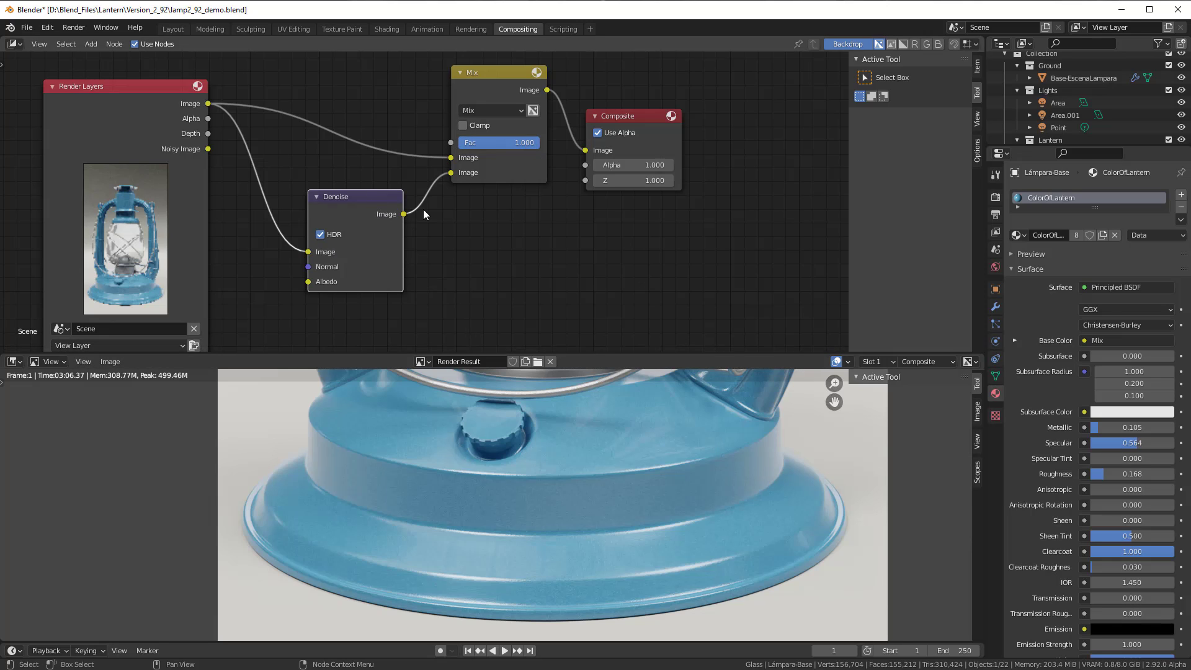
left_click_drag(526, 142, 479, 154)
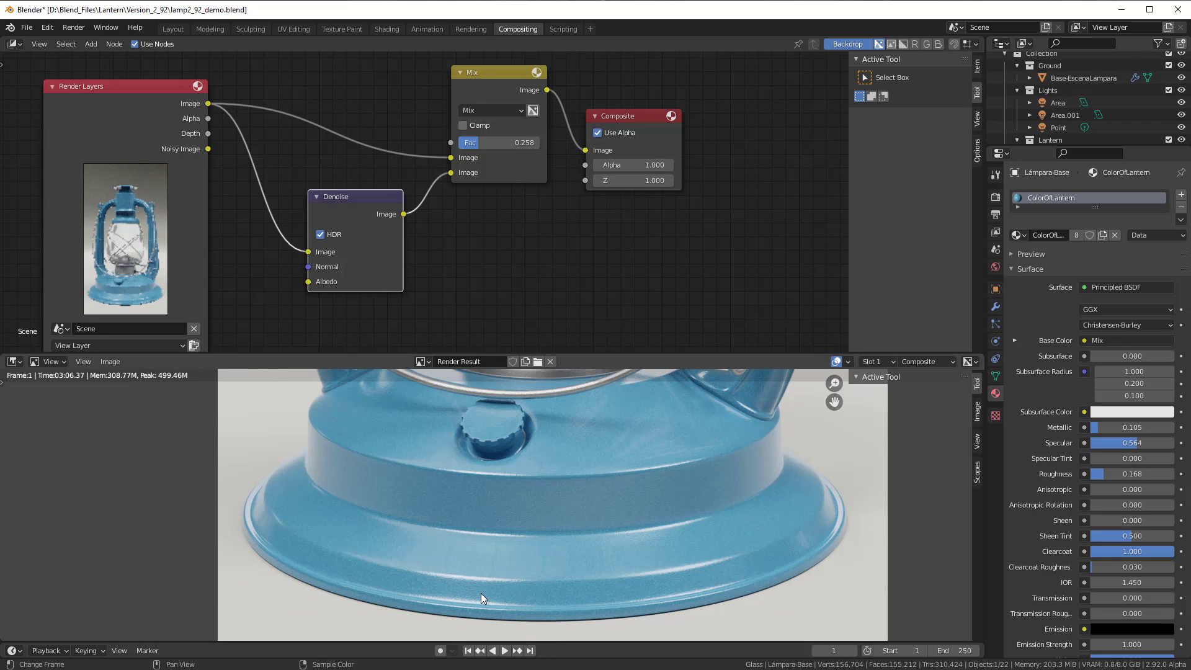
middle_click_drag(570, 456, 537, 641)
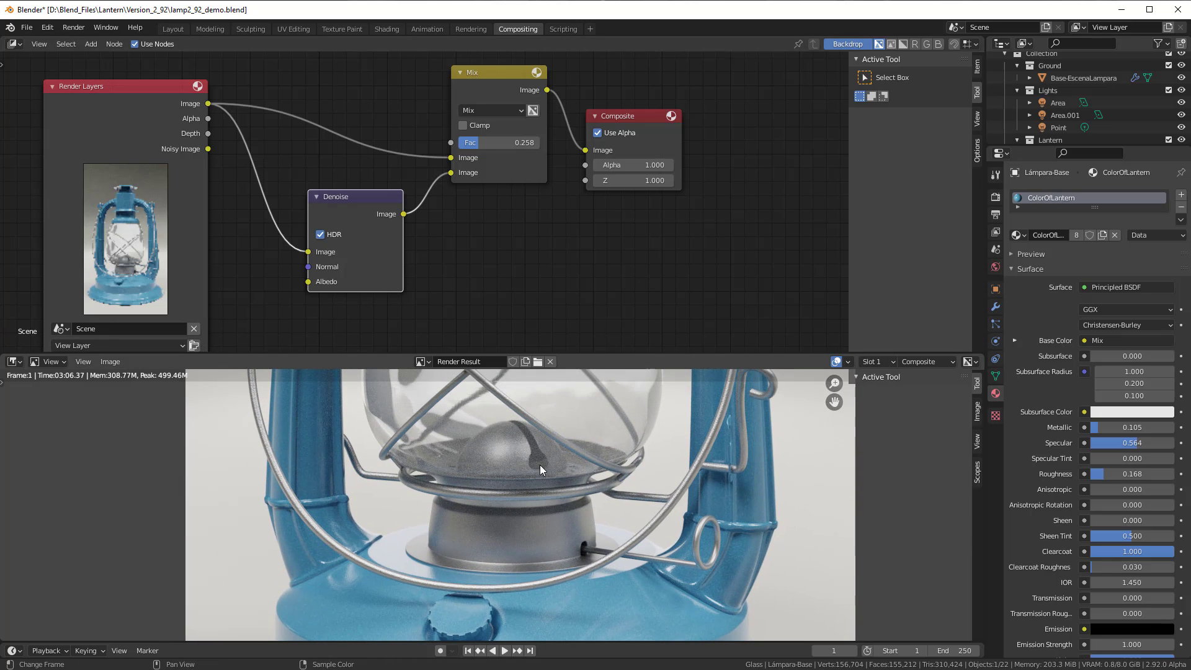
middle_click_drag(534, 445, 533, 472)
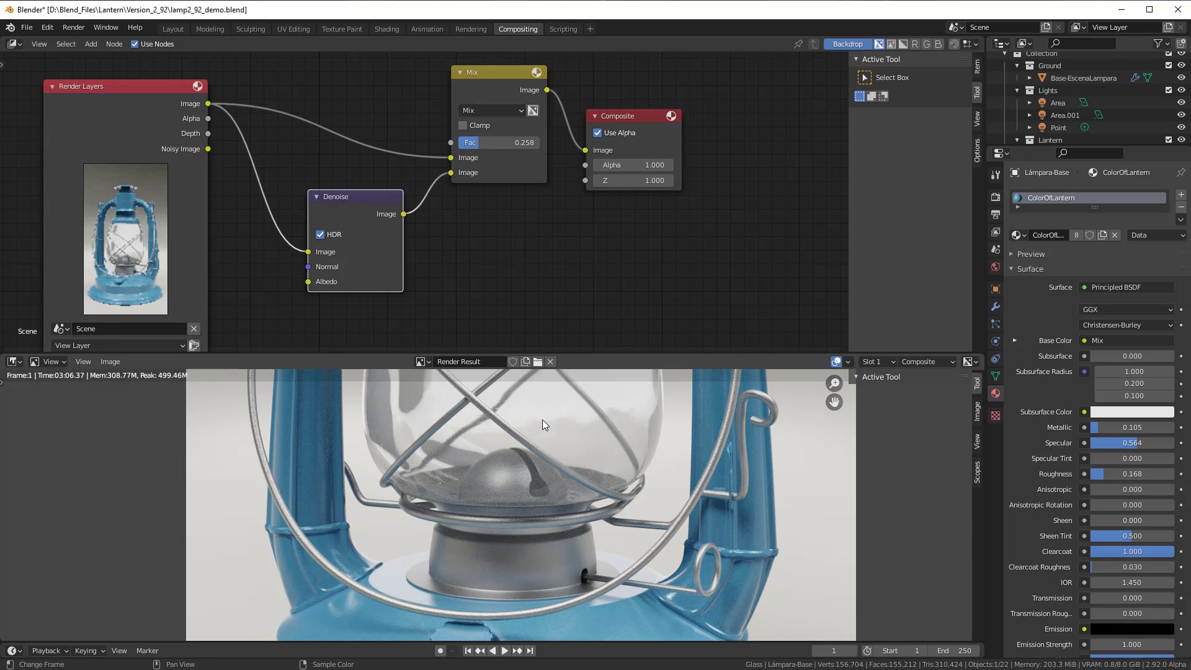
Switch the image editor from View to Mask mode with the lantern's whole glass chimney in view.
scroll(542, 434, "down", 1)
middle_click_drag(541, 427, 546, 525)
left_click(57, 363)
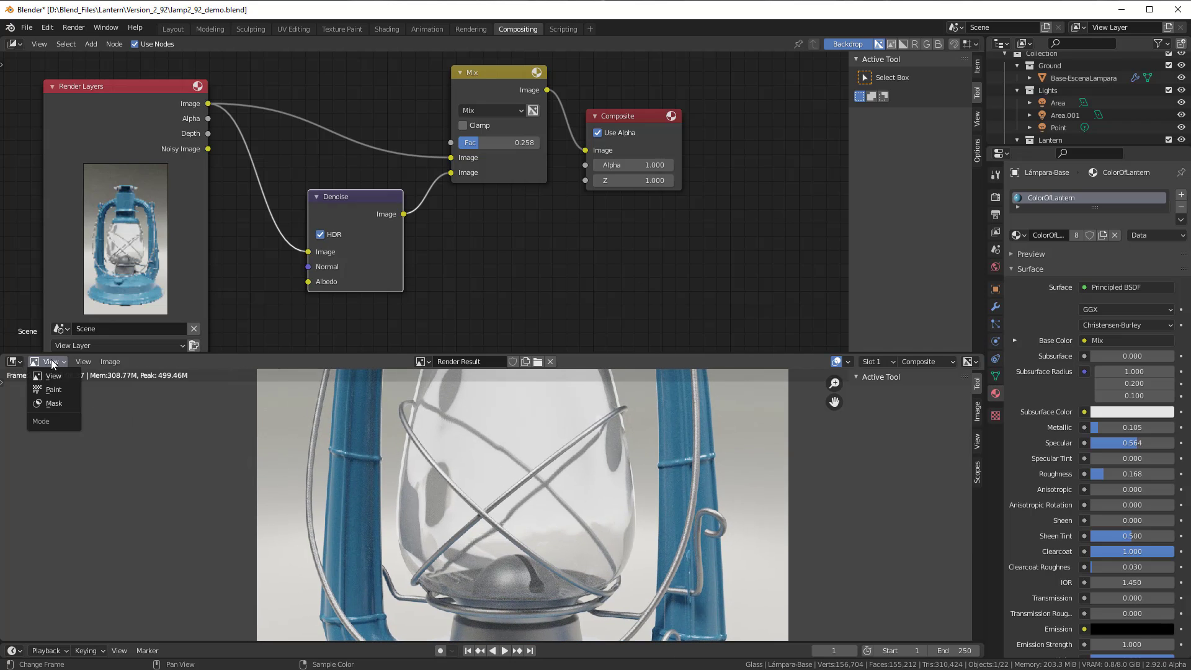
left_click(58, 403)
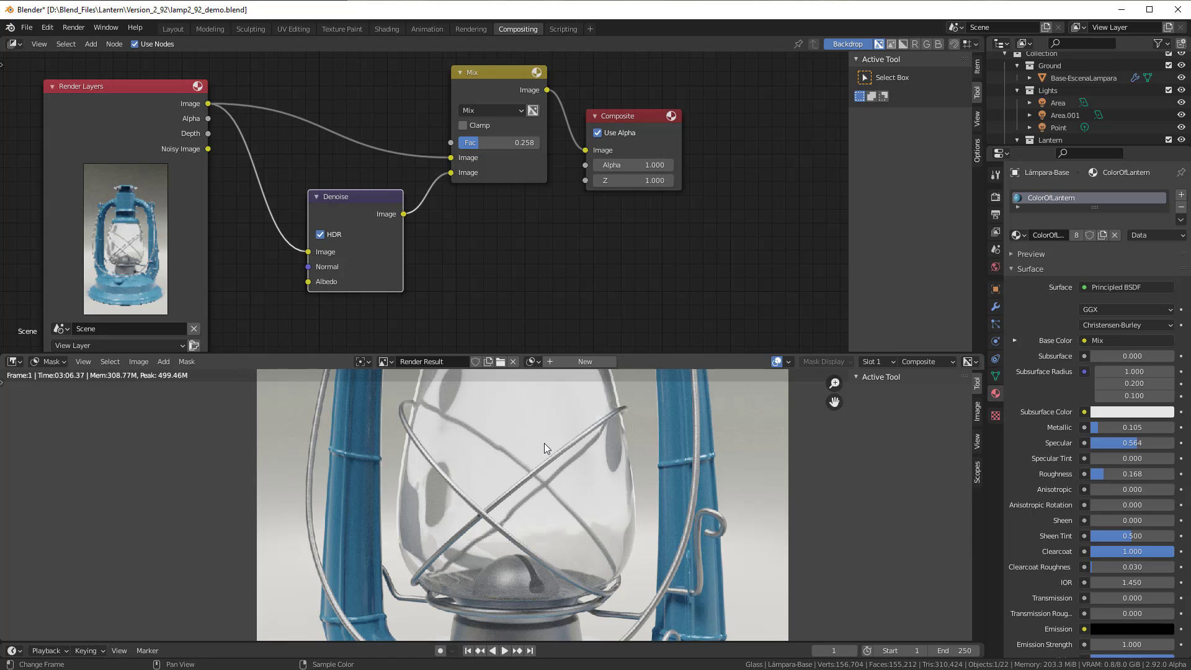
scroll(544, 443, "down", 1)
middle_click_drag(544, 443, 538, 489)
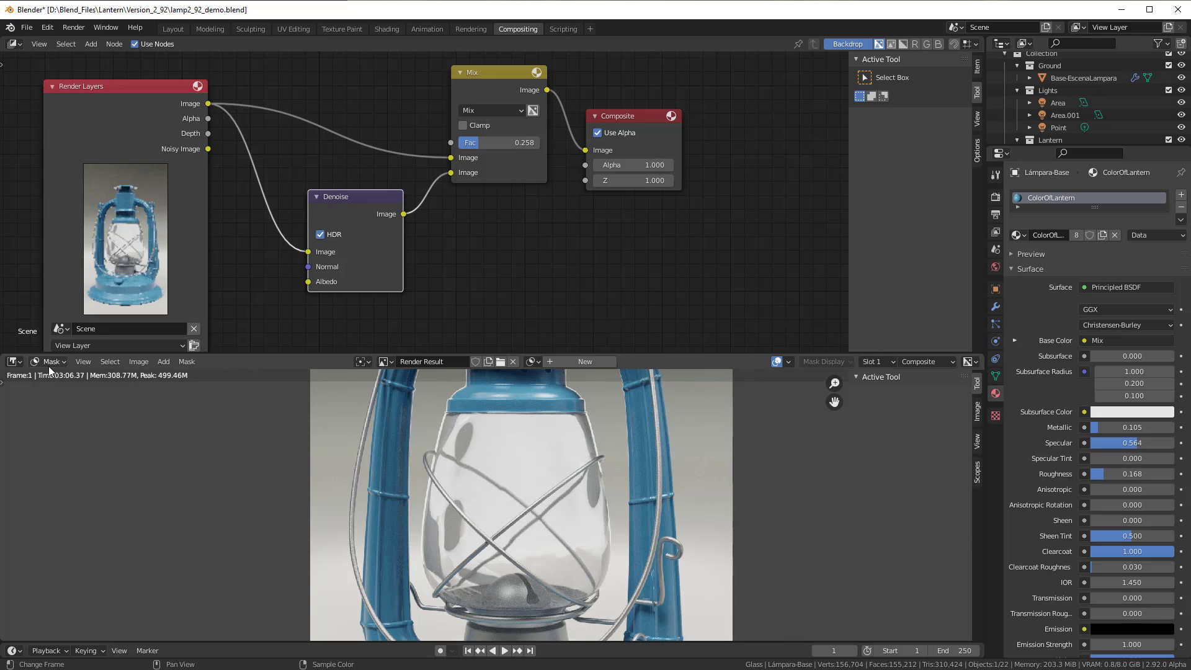
Create a new mask on the render result and name it Glass.
left_click(583, 362)
left_click(561, 362)
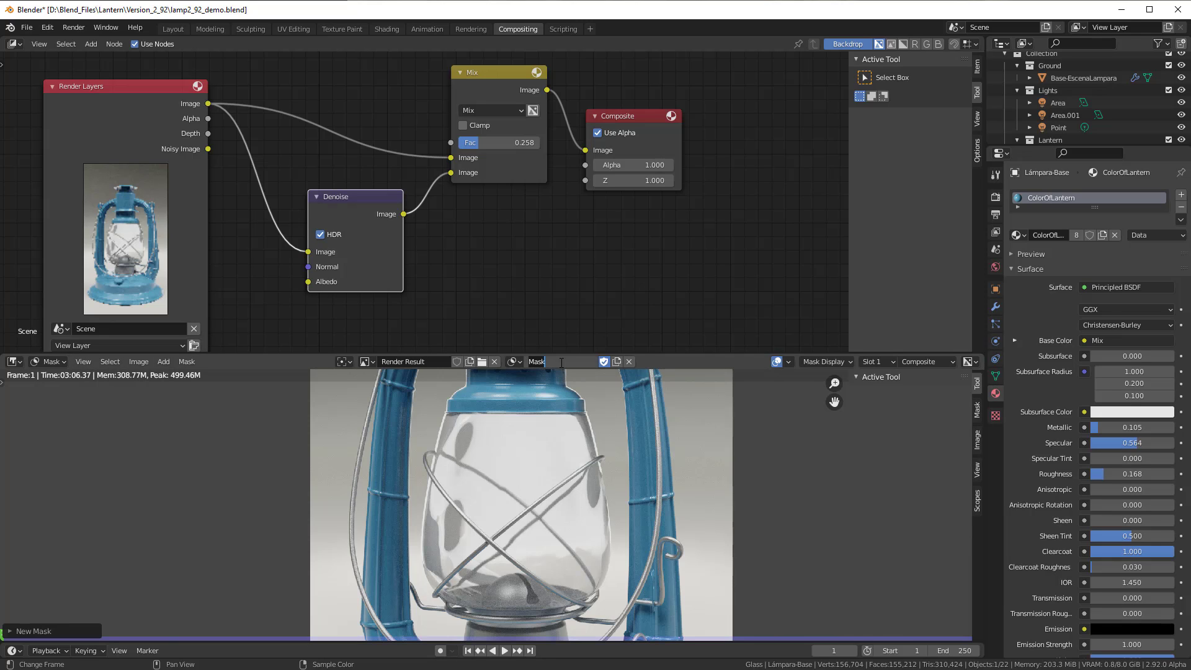
type("Glass")
key("Return")
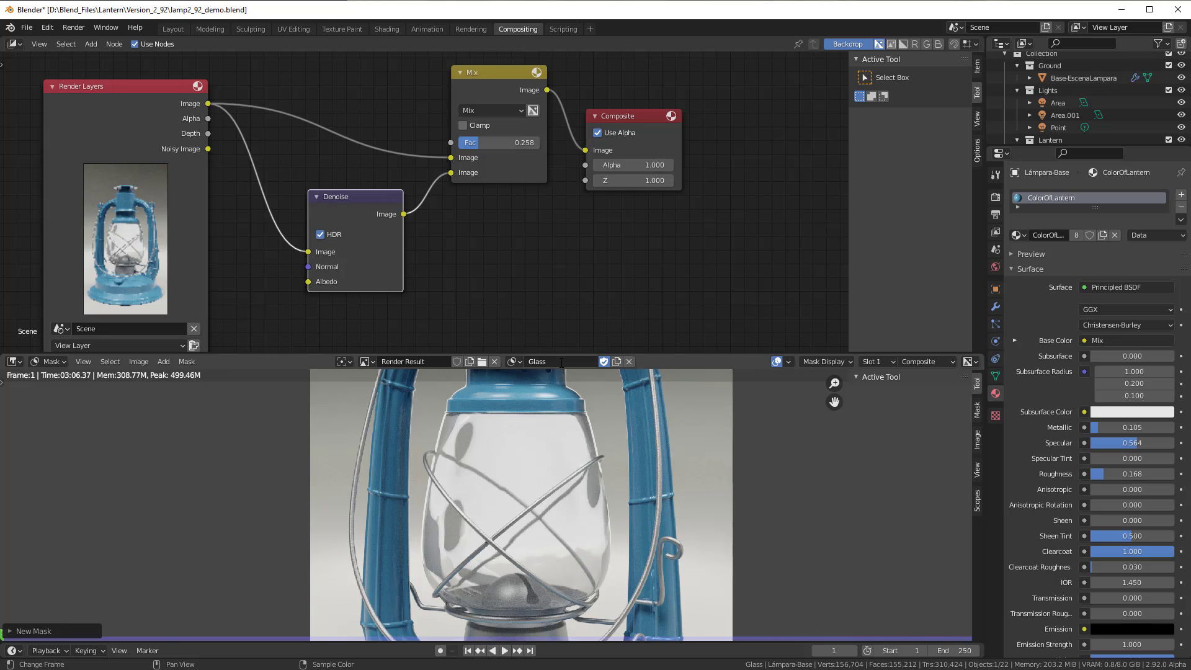
Trace the outline of the lantern's glass chimney with mask points, starting at its upper-left corner, and close the spline.
left_click(446, 411)
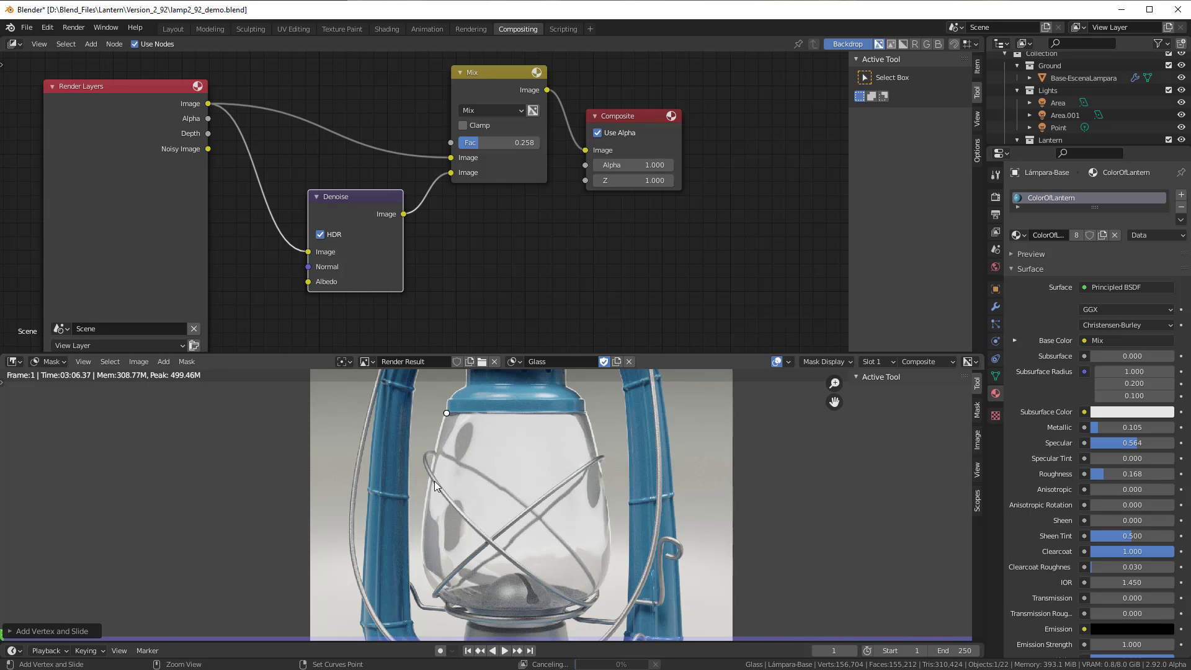
left_click_drag(431, 487, 422, 523)
left_click(422, 546, "ctrl")
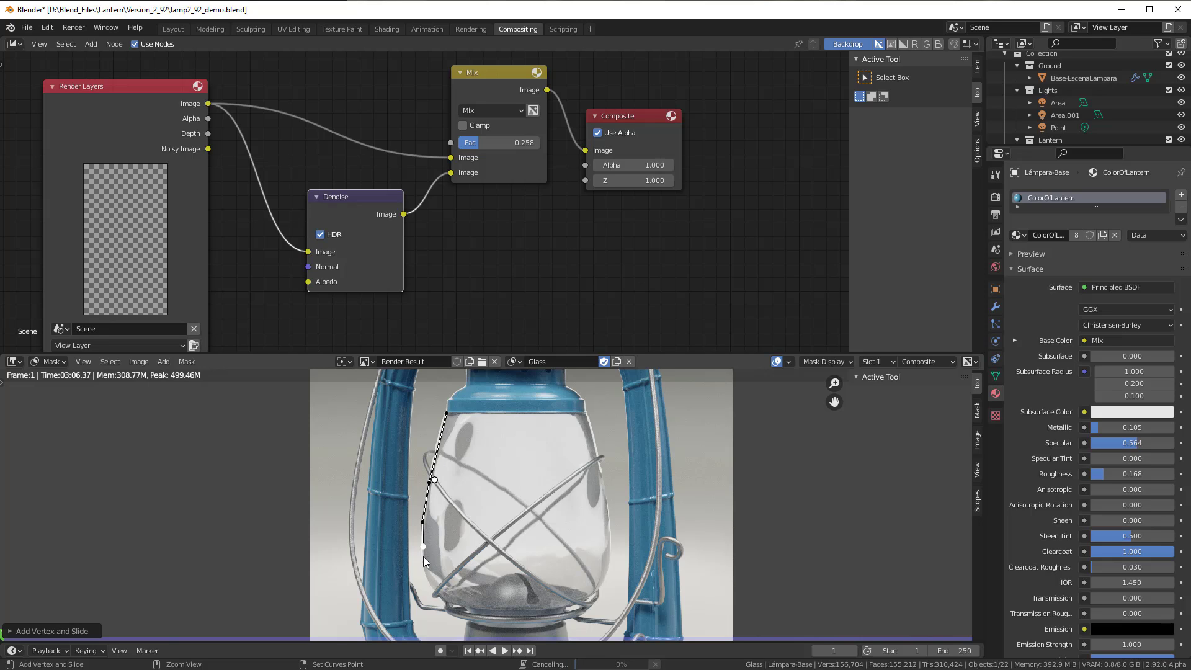
left_click(427, 578, "ctrl")
left_click(438, 597, "ctrl")
left_click(468, 607, "ctrl")
left_click(516, 611, "ctrl")
left_click(562, 608, "ctrl")
left_click(588, 595, "ctrl")
left_click(605, 572, "ctrl")
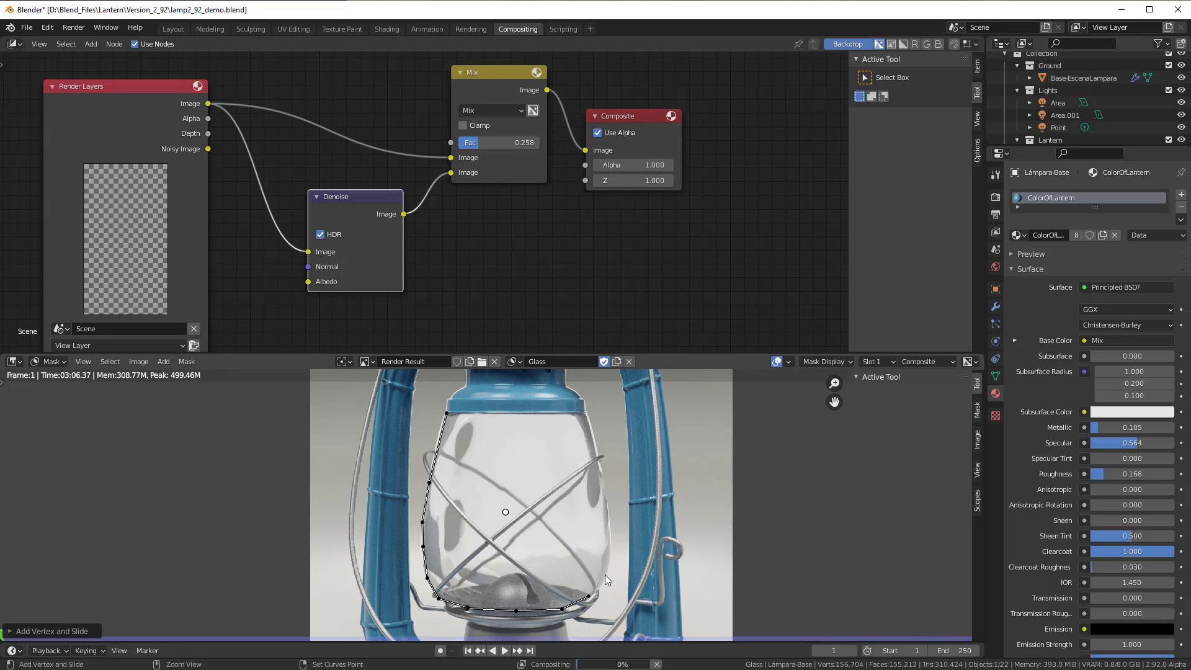
left_click(609, 537, "ctrl")
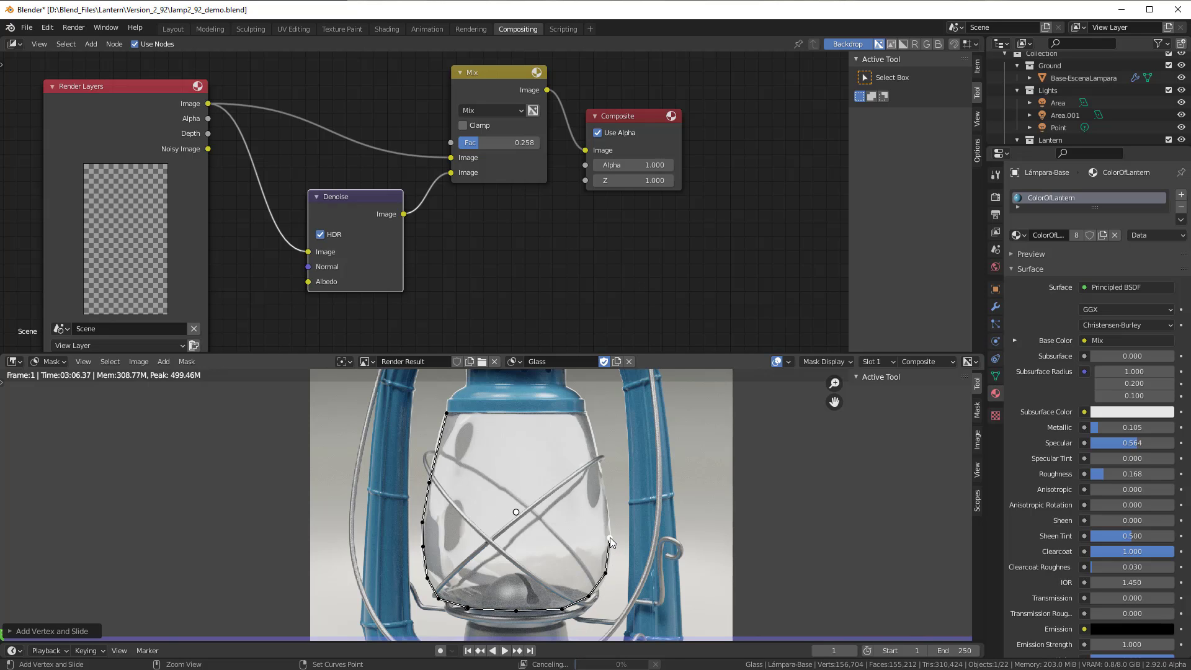
left_click(604, 486, "ctrl")
left_click(594, 438, "ctrl")
left_click(587, 415, "ctrl")
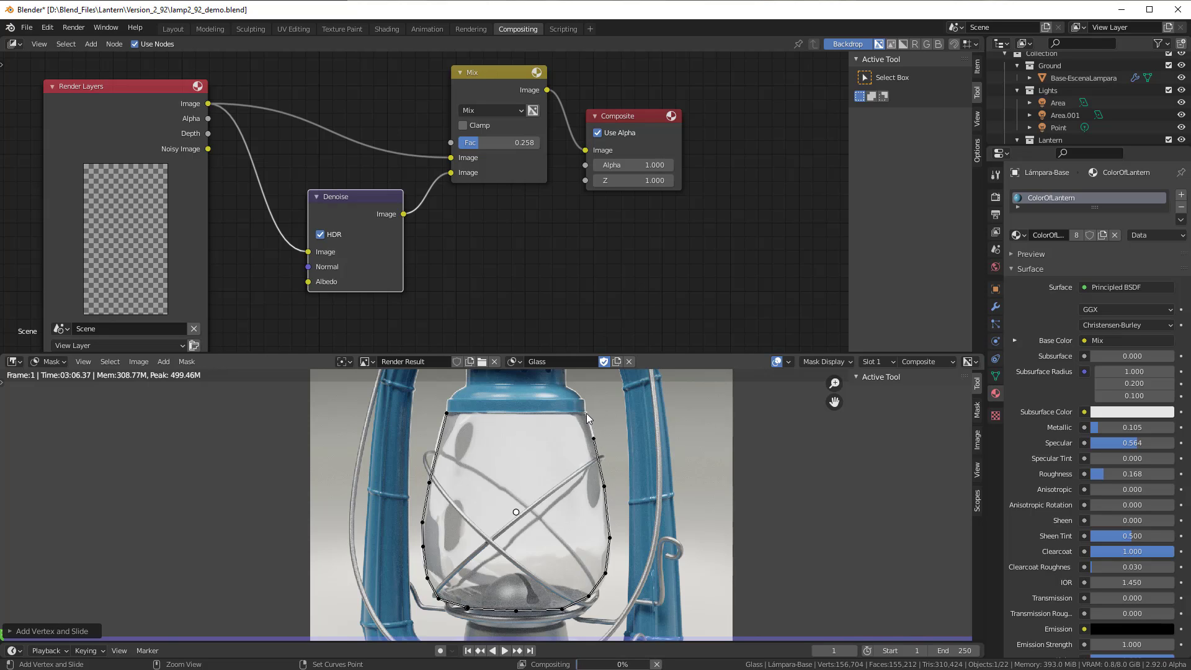
left_click(529, 413, "ctrl")
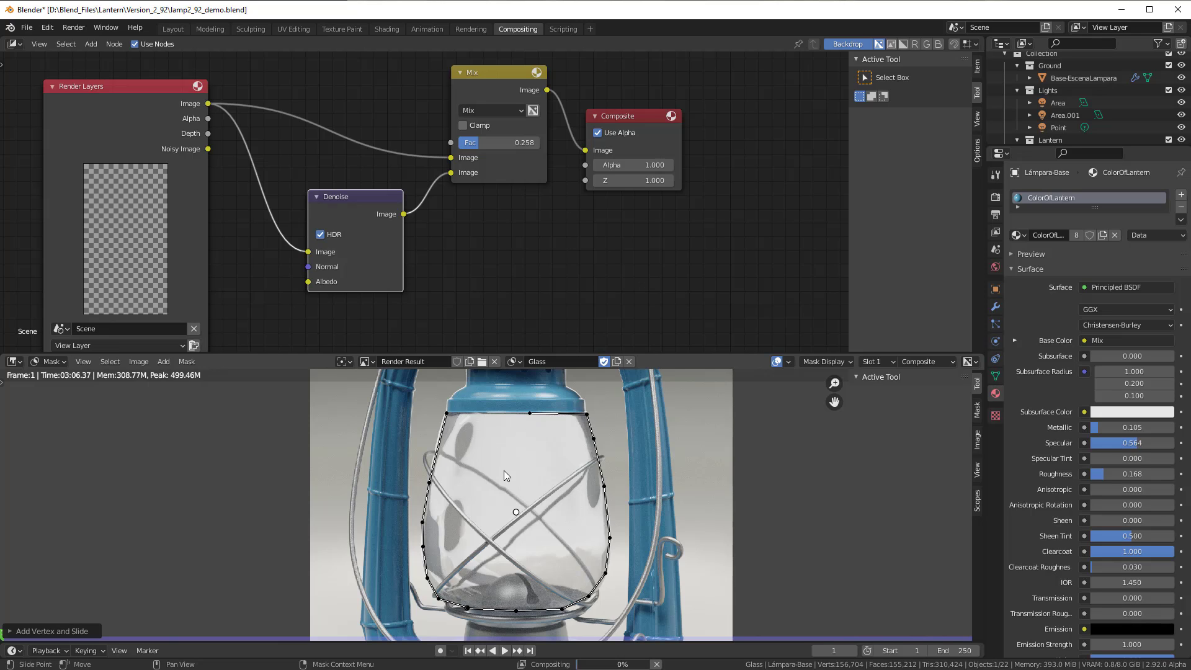
key("alt+c")
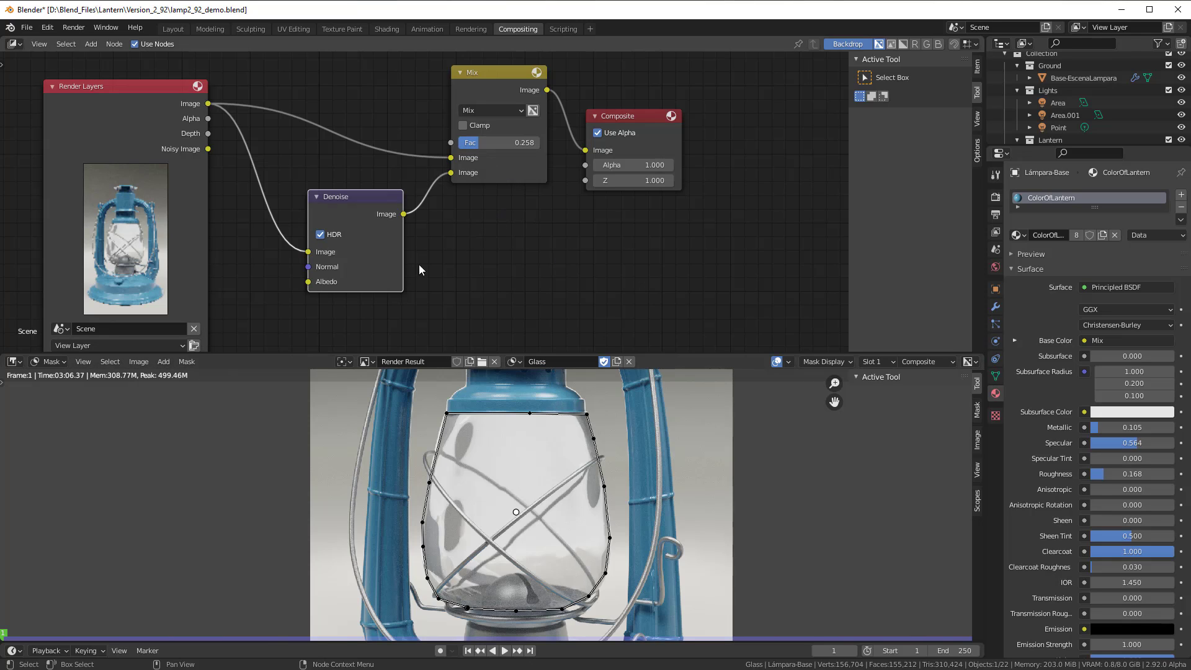
Return the image editor to View mode and add a Mask input node above the link between Render Layers and Mix.
left_click(48, 361)
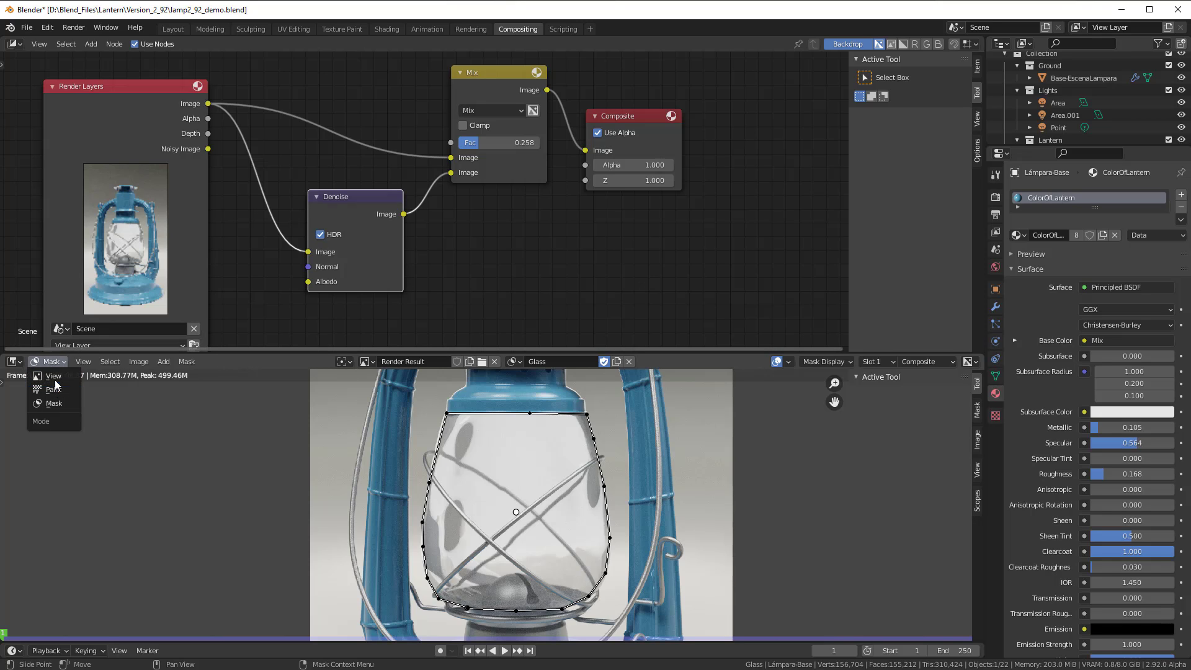
left_click(54, 376)
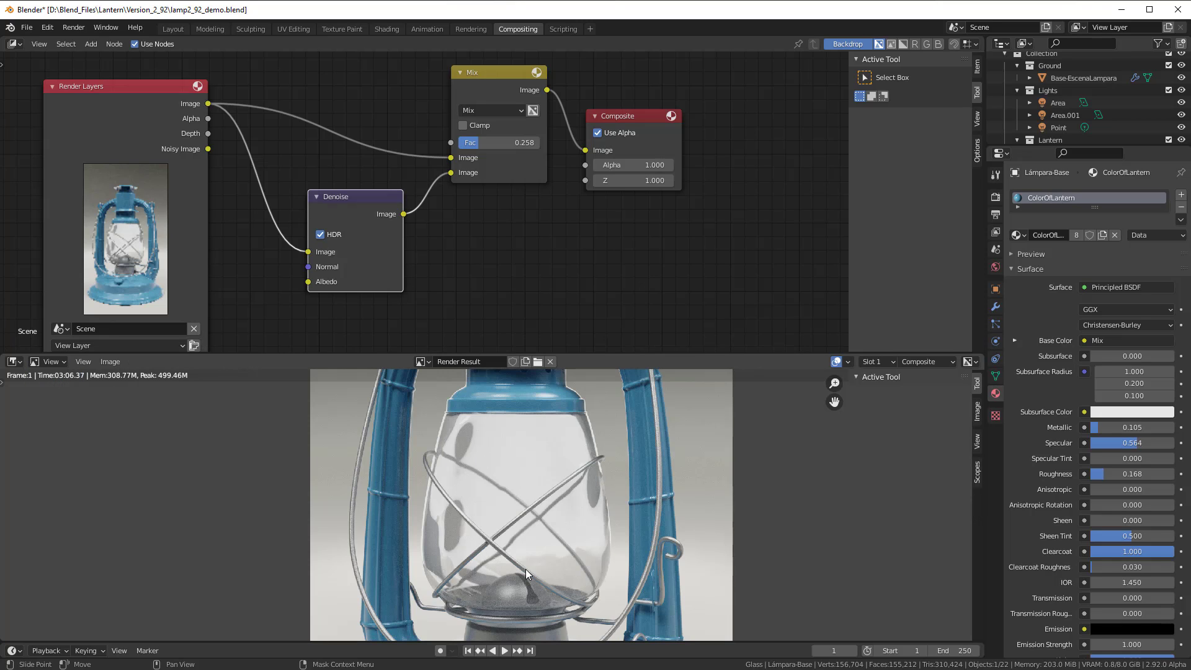
scroll(558, 254, "up", 2)
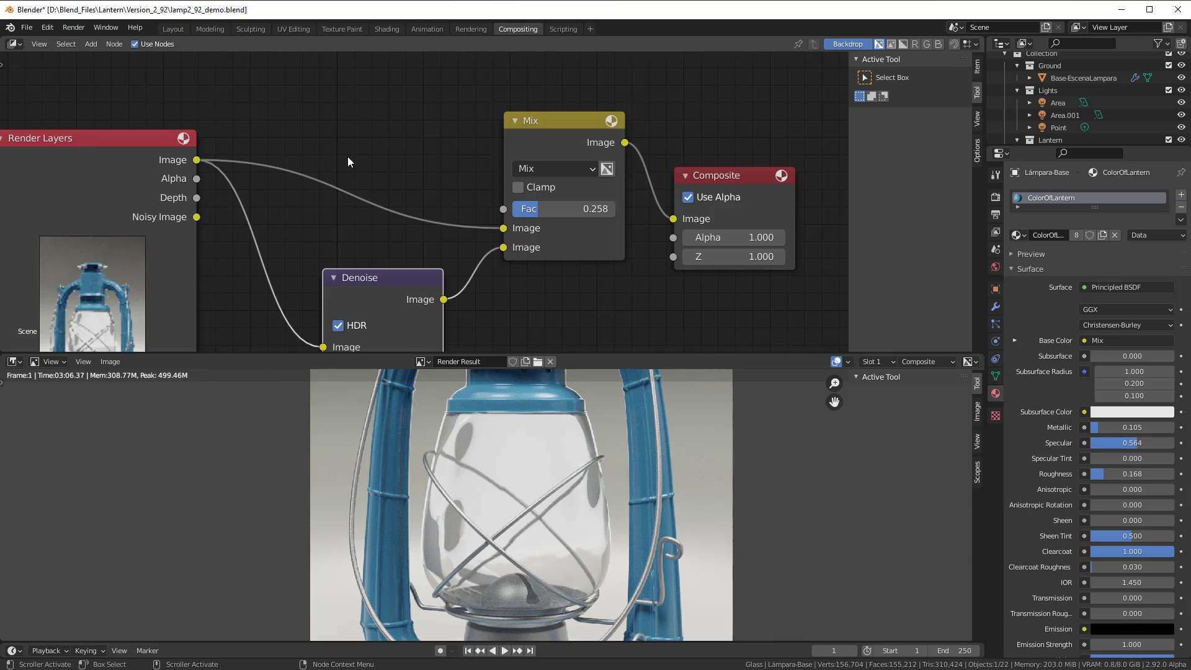
key("shift+a")
mouse_move(319, 121)
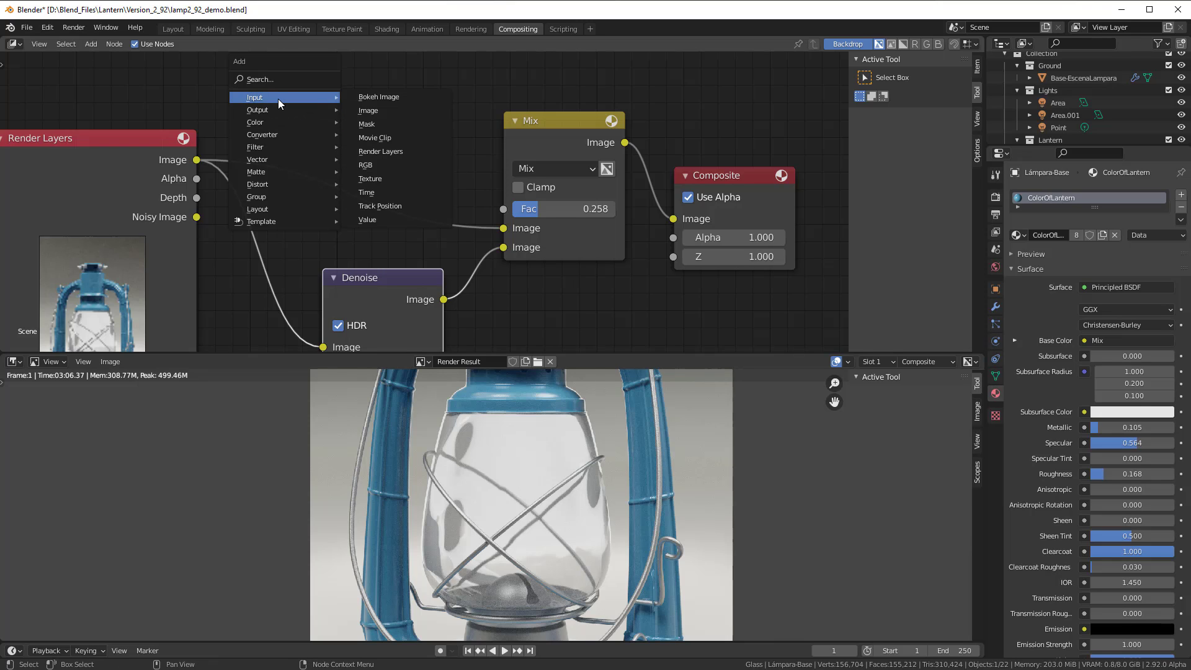
left_click(383, 124)
left_click(288, 332)
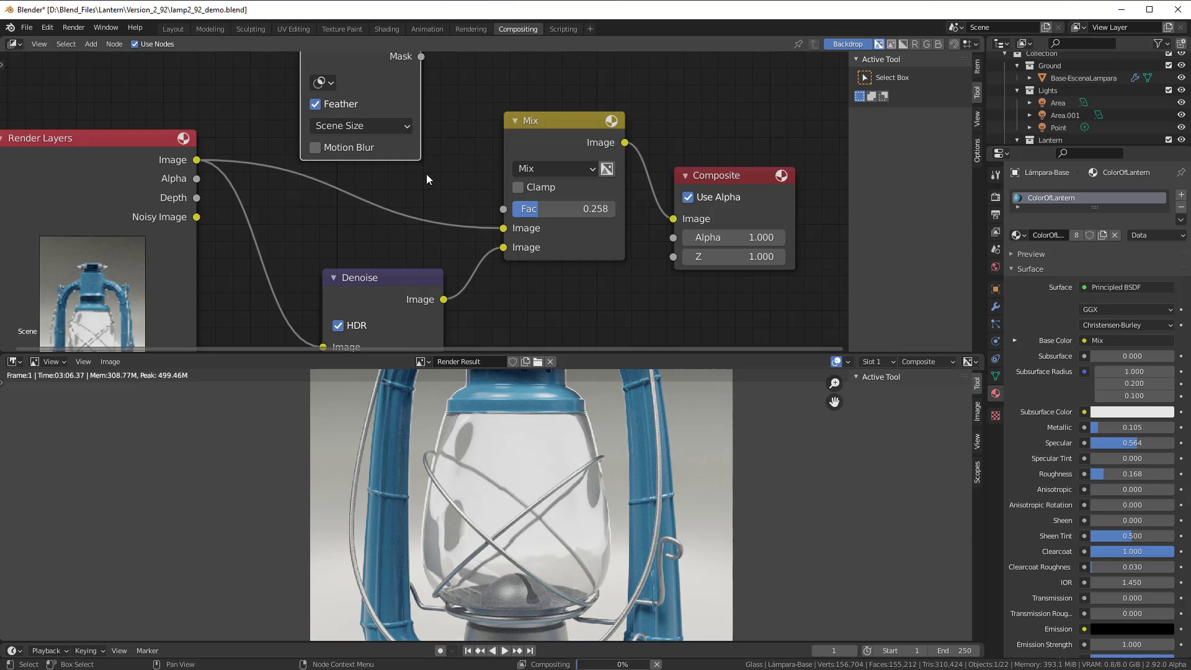
Assign the Glass mask to the Mask node and connect its output to the Mix node's factor input.
middle_click_drag(430, 201, 432, 217)
left_click(322, 99)
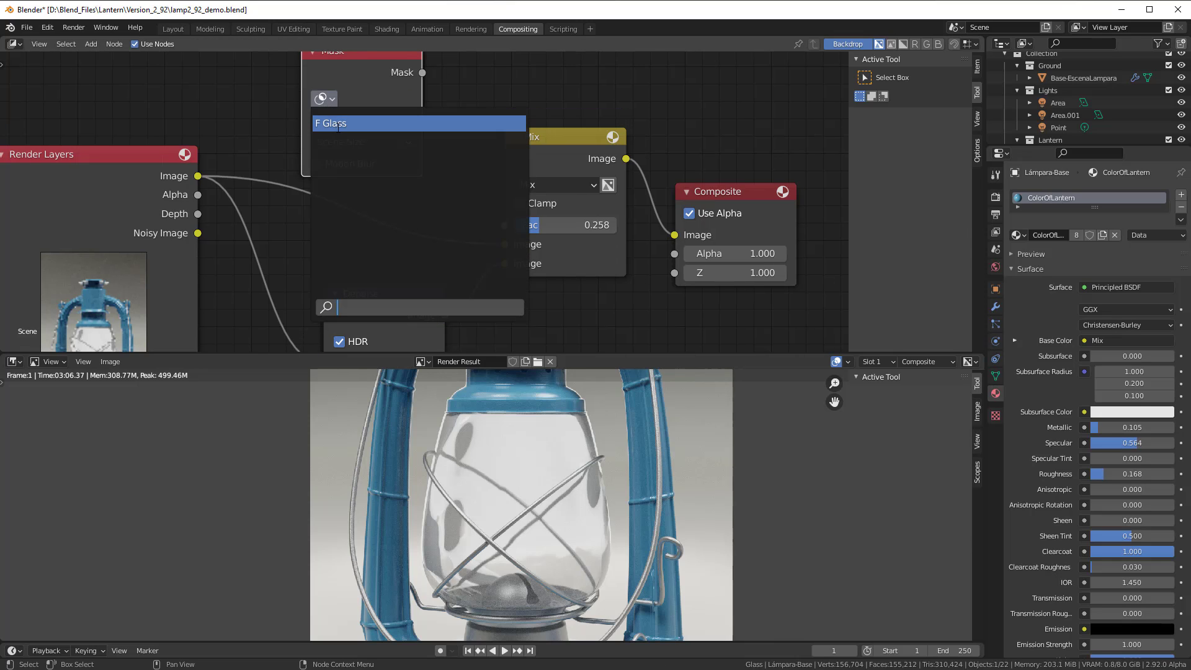
left_click(337, 126)
left_click_drag(422, 72, 510, 227)
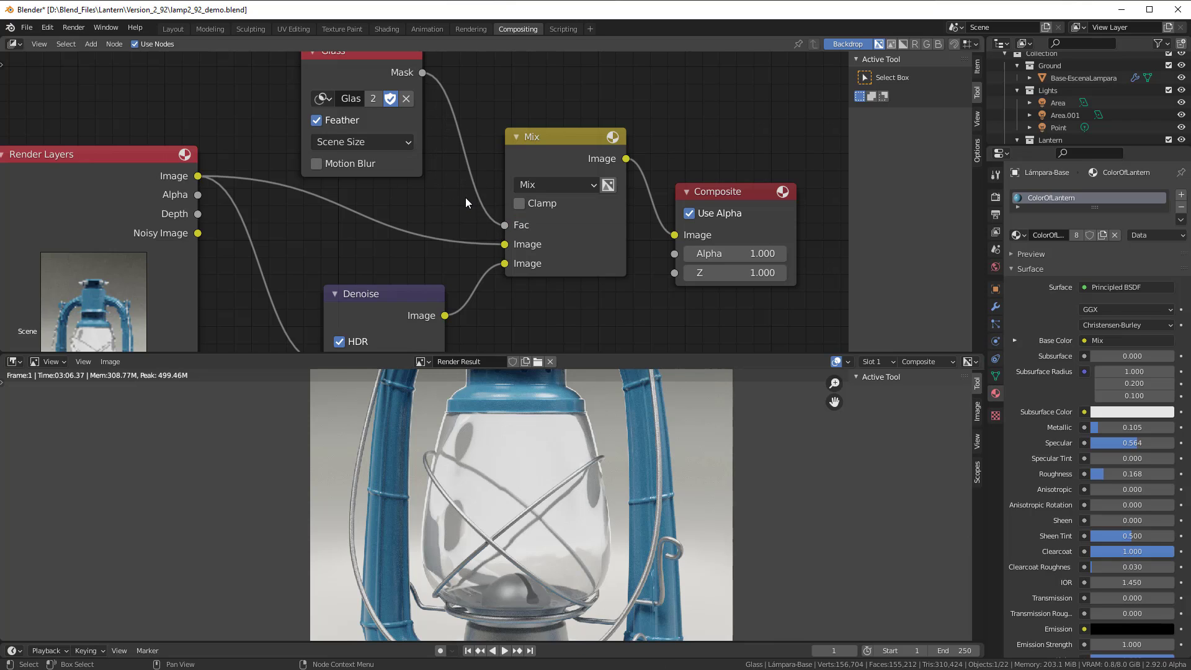
Examine the masked denoising in the render result, comparing the glass with the burner, base and frame.
scroll(516, 594, "up", 3)
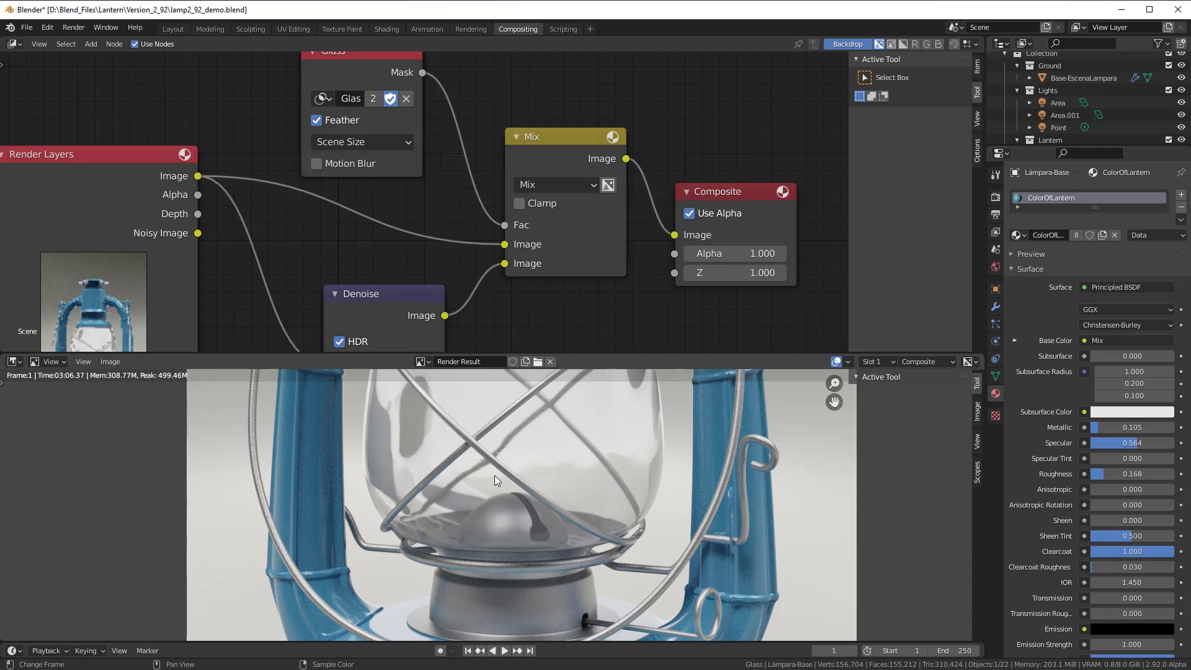
middle_click_drag(489, 524, 527, 376)
scroll(514, 445, "down", 1)
middle_click_drag(478, 545, 483, 460)
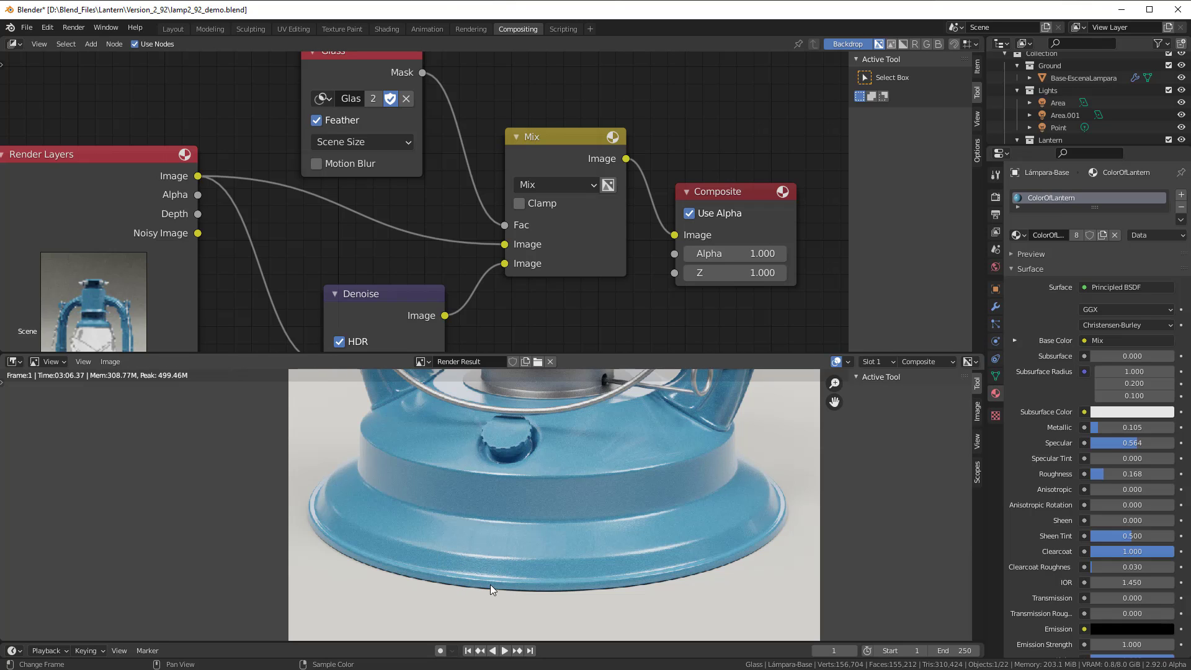
scroll(515, 558, "down", 4)
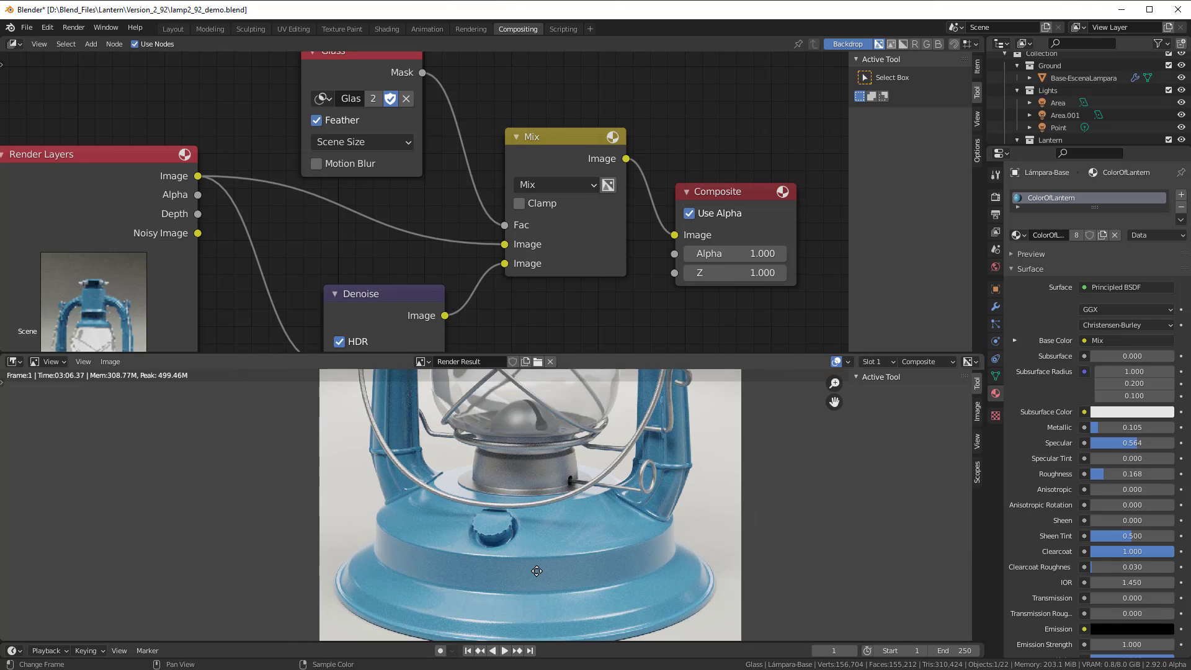
middle_click_drag(542, 506, 538, 546)
scroll(523, 534, "up", 1)
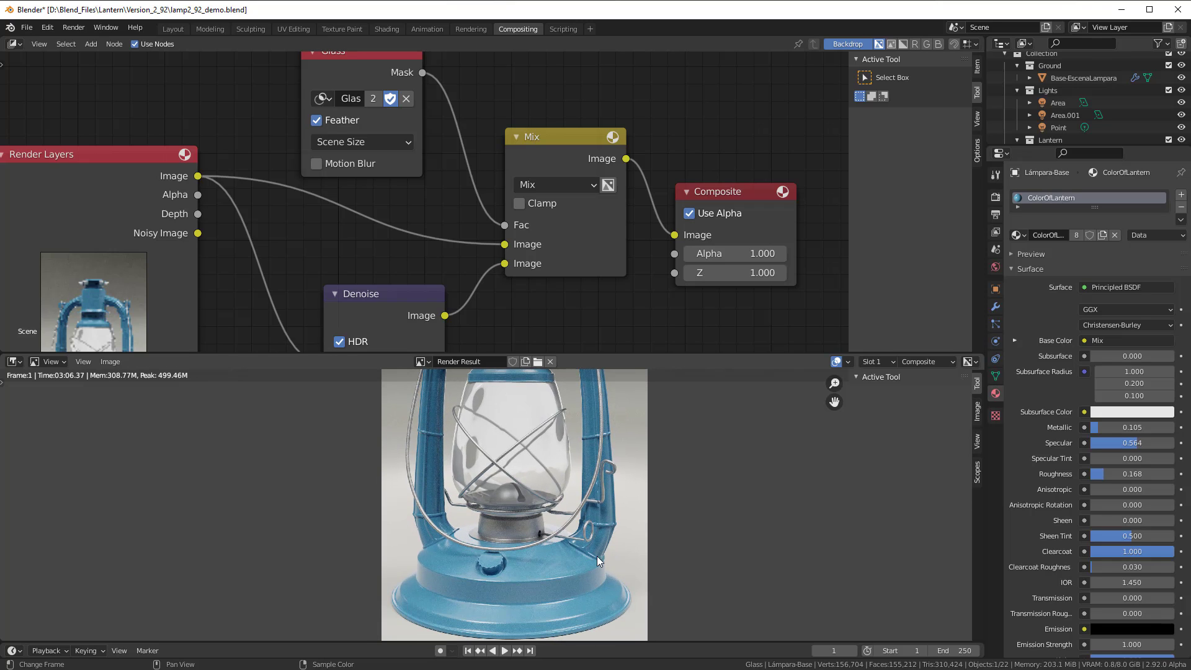
middle_click_drag(557, 478, 537, 571)
scroll(538, 570, "up", 1)
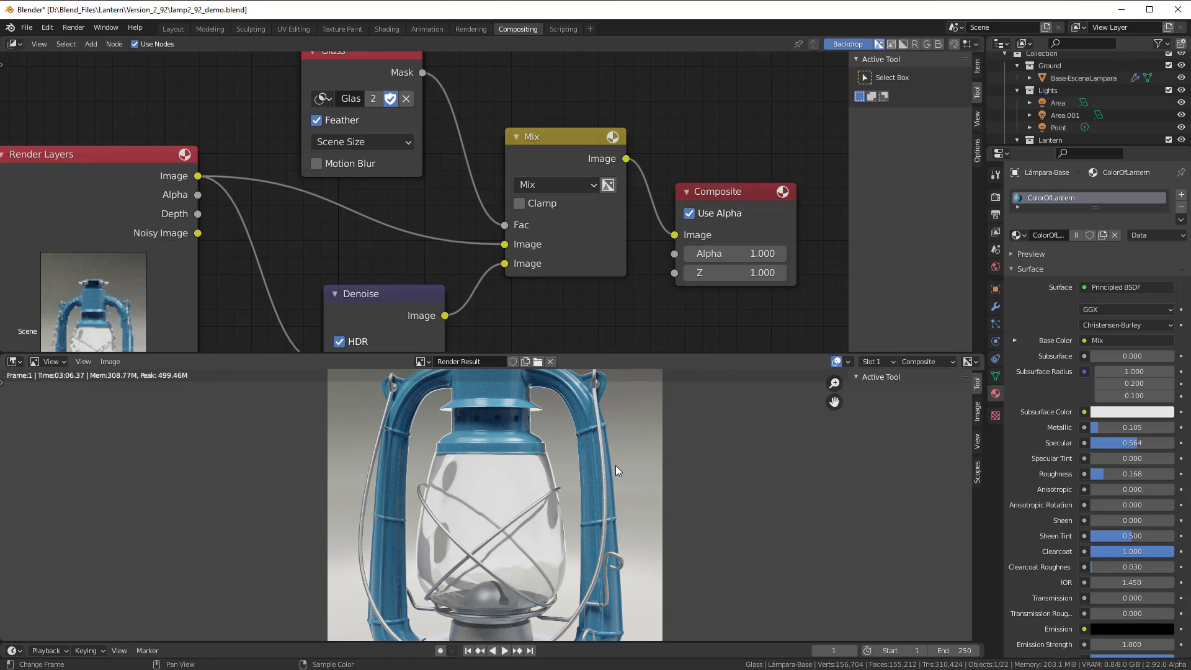
scroll(620, 508, "up", 1)
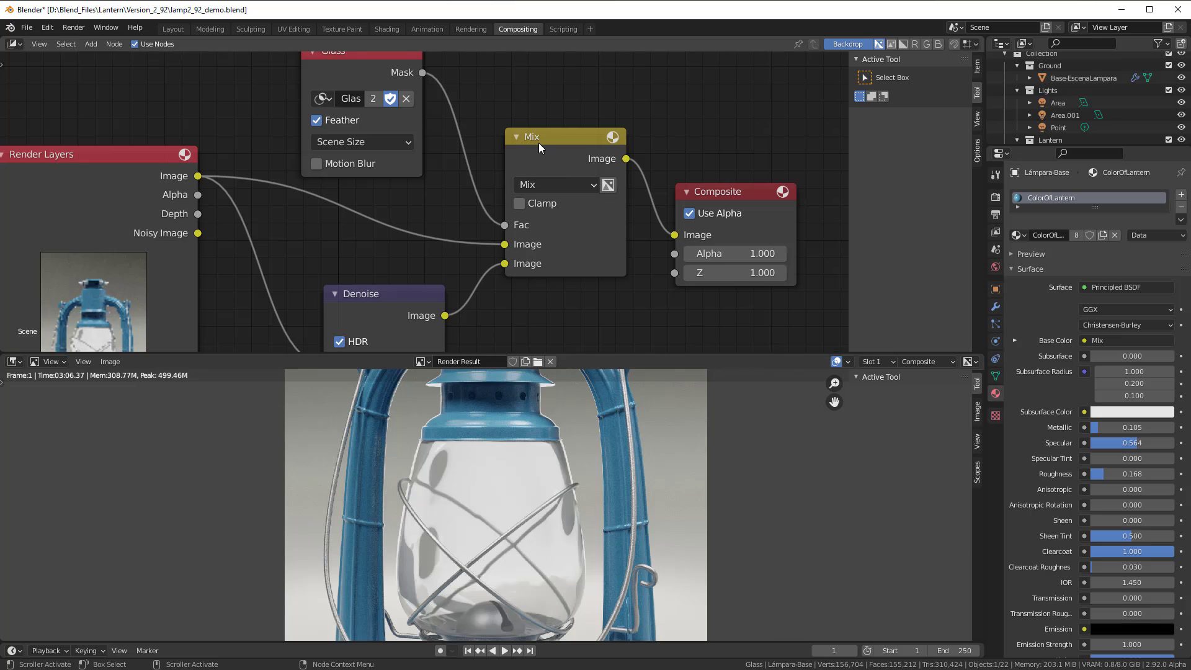
scroll(488, 502, "down", 2)
middle_click_drag(487, 503, 506, 459)
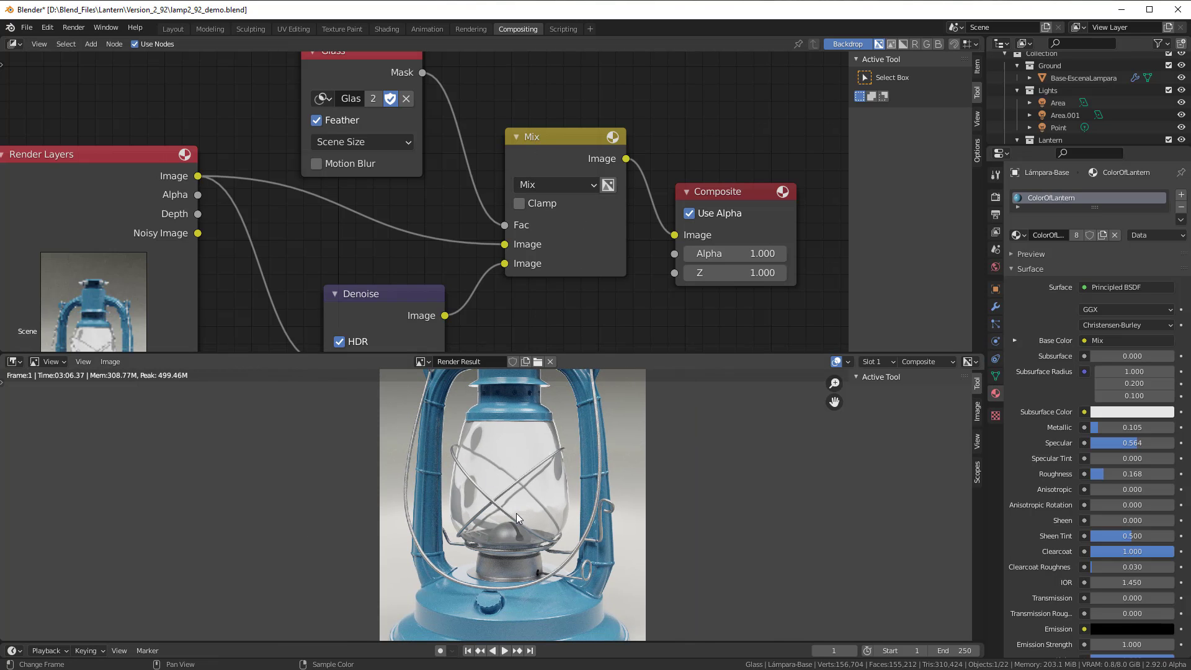
scroll(516, 513, "up", 1)
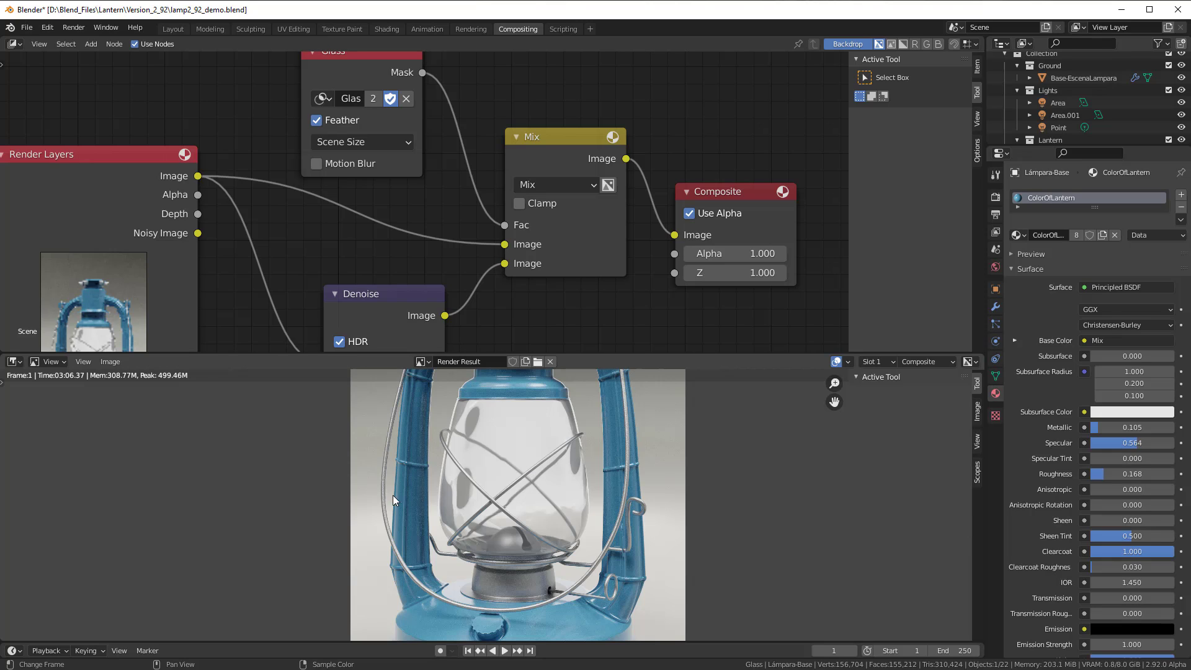
Save the render result as a PNG, overwriting Brand_new_Lantern.png in the Version_2_92 folder.
left_click(113, 363)
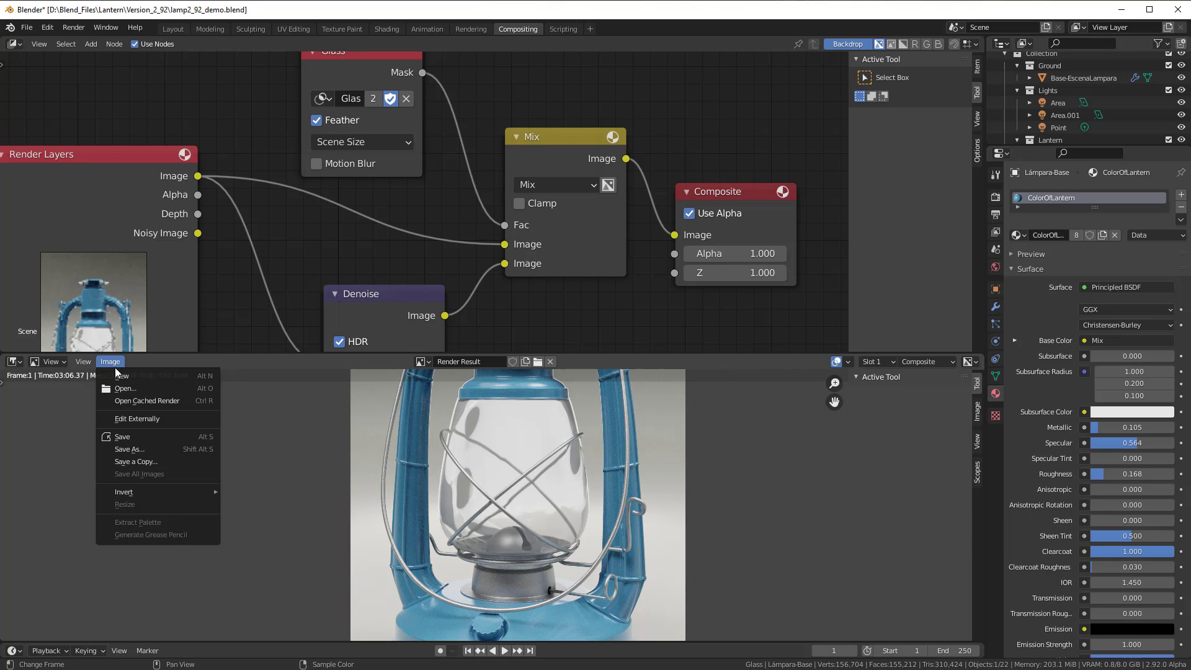
left_click(135, 446)
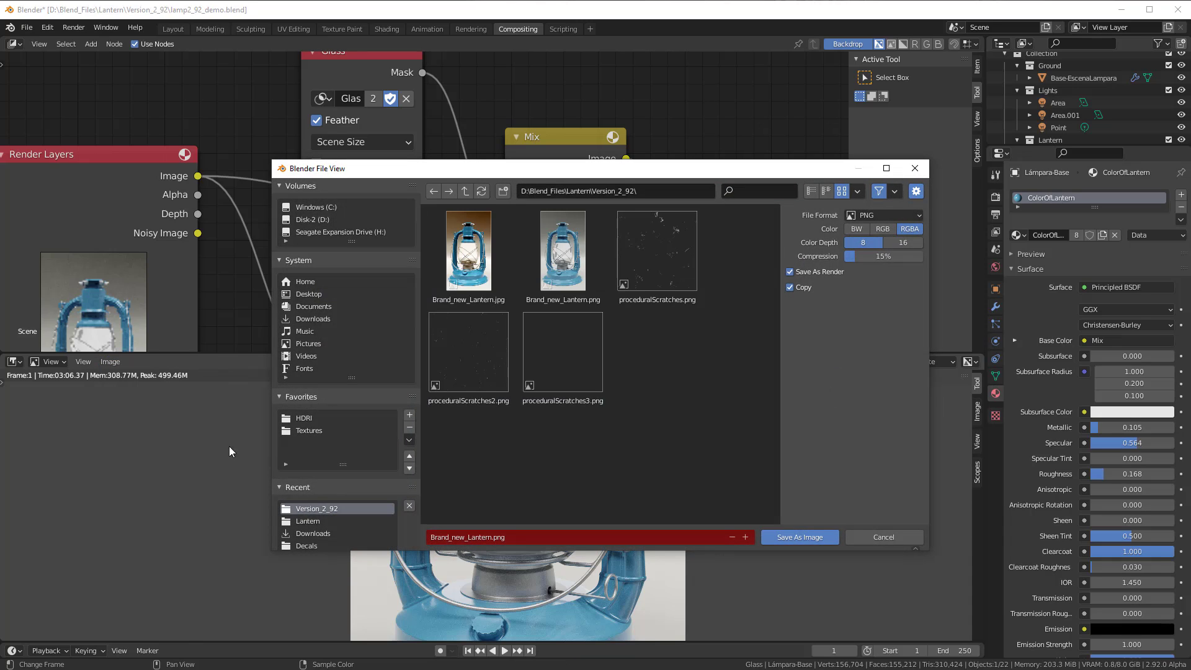
left_click(549, 261)
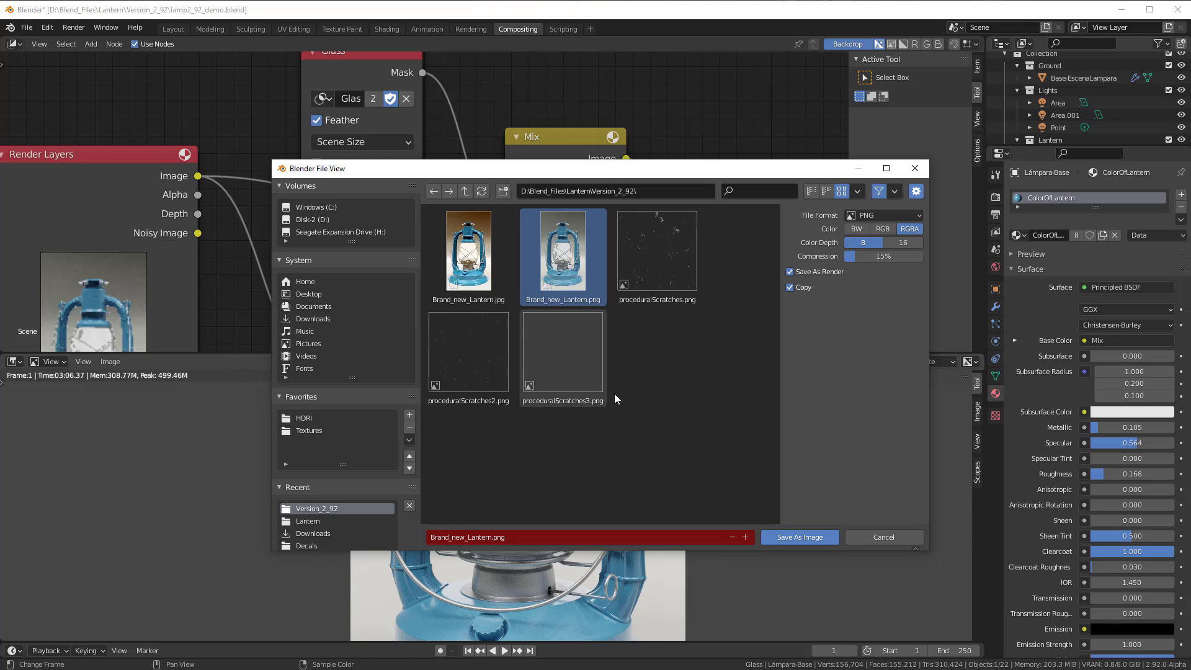
left_click(784, 536)
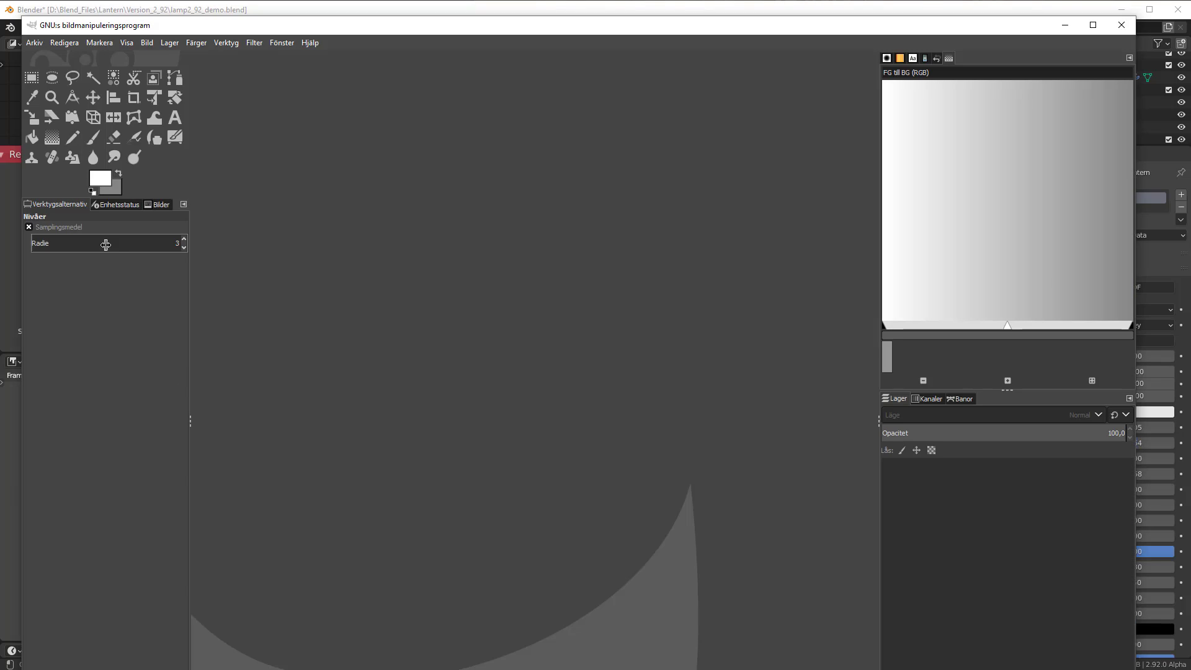
Switch to GIMP and open Brand_new_Lantern.png from the recently opened files.
left_click_drag(123, 27, 126, 29)
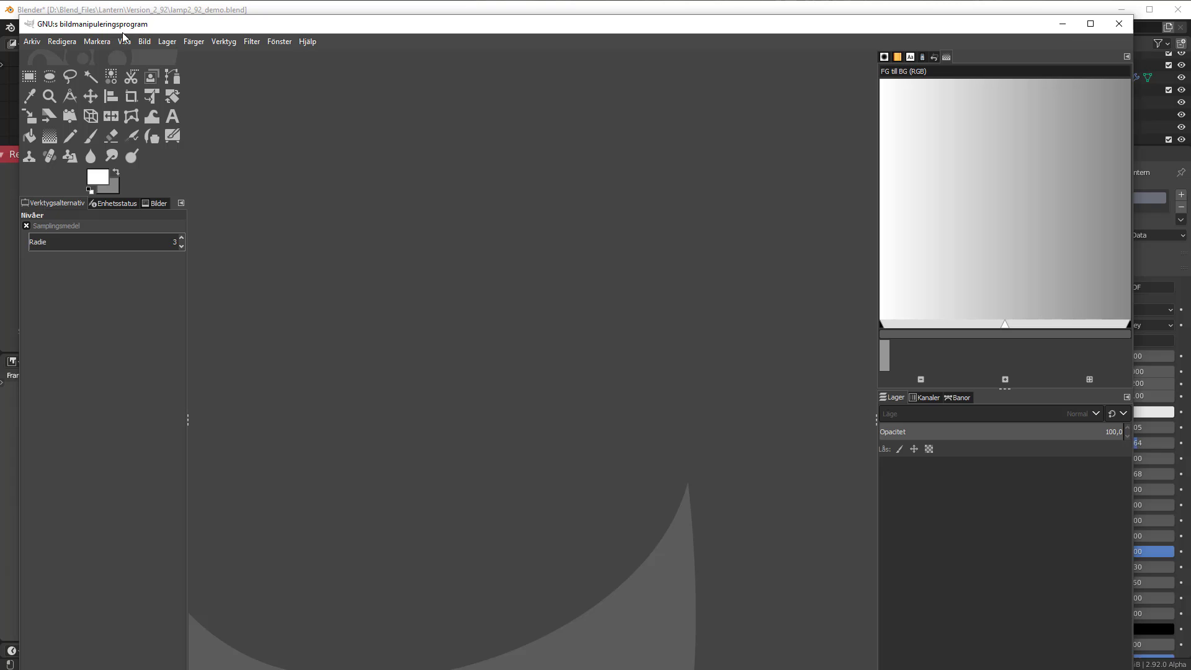
left_click(32, 42)
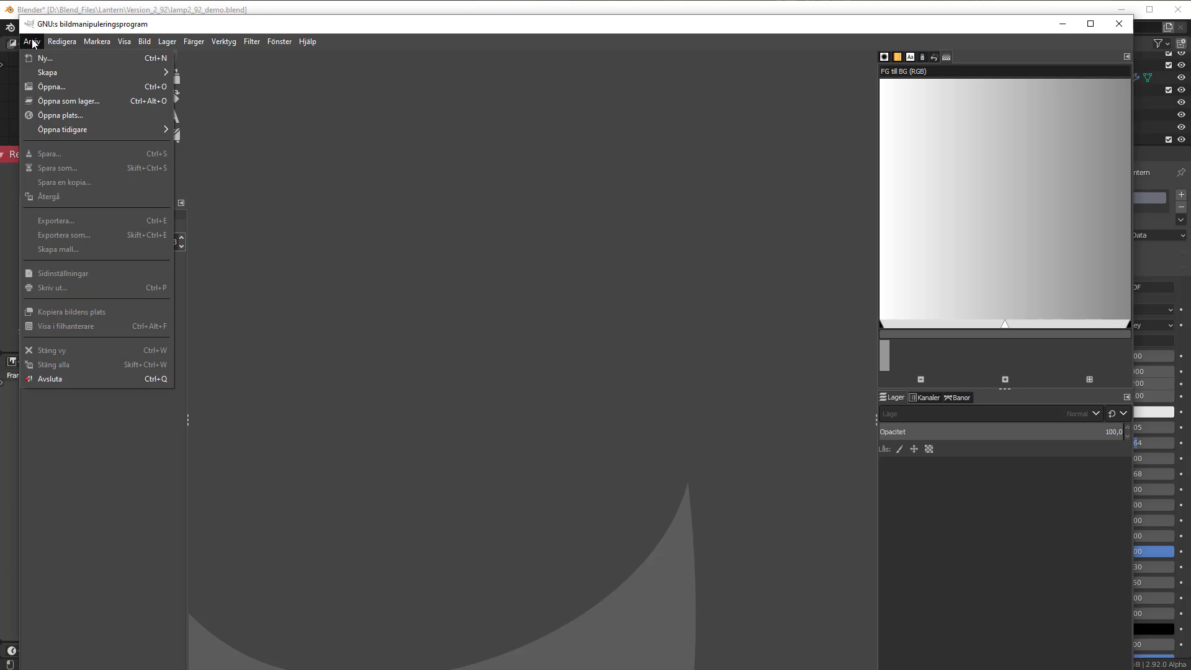
mouse_move(132, 132)
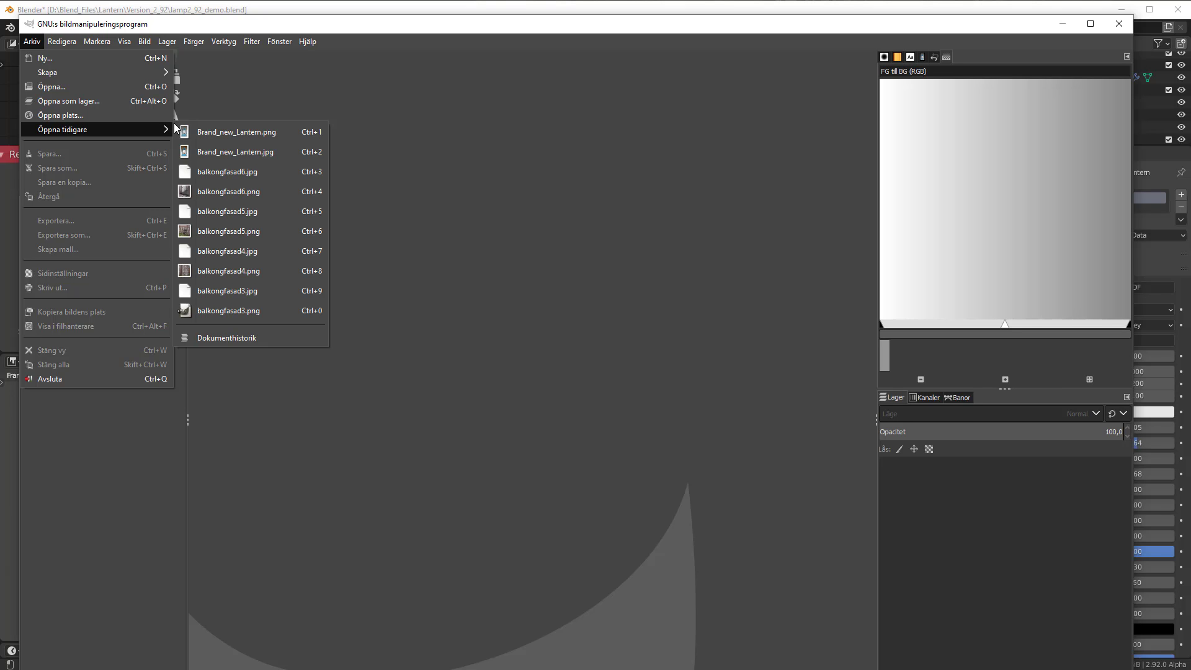
left_click(269, 132)
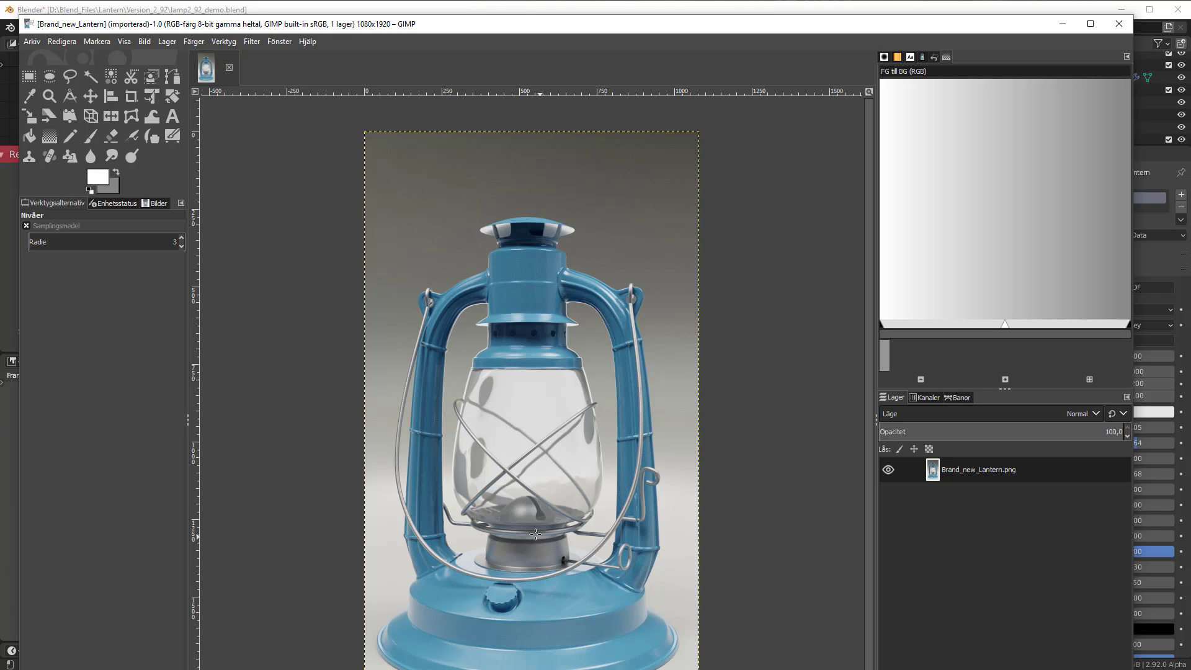
left_click(191, 42)
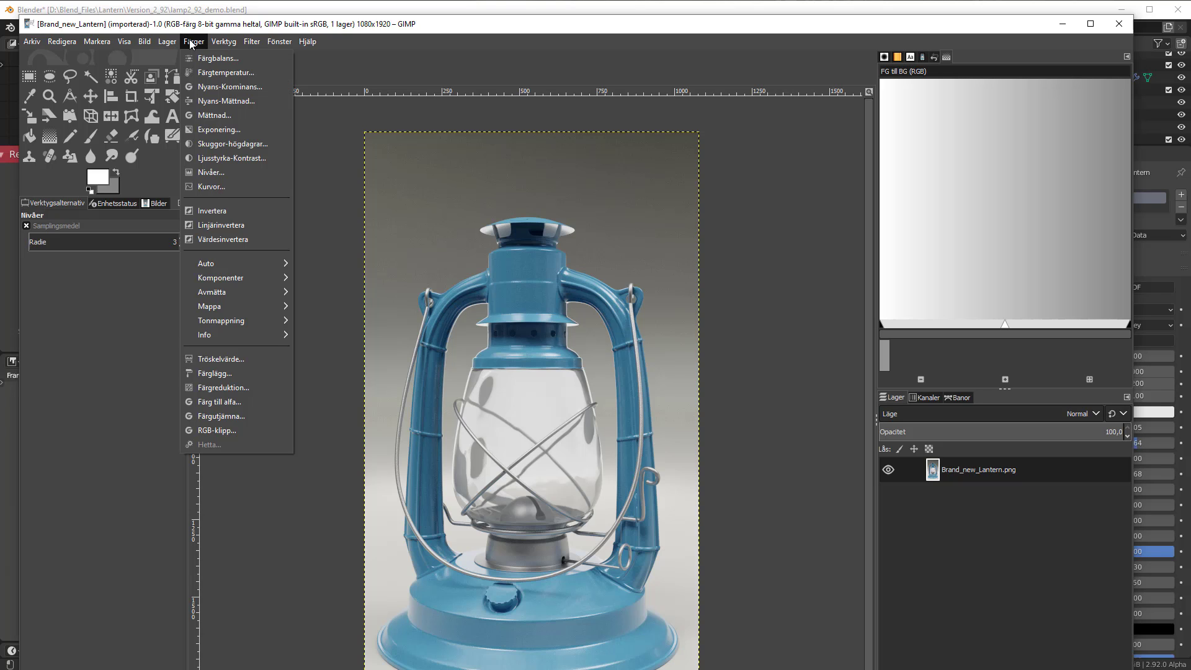
left_click(211, 172)
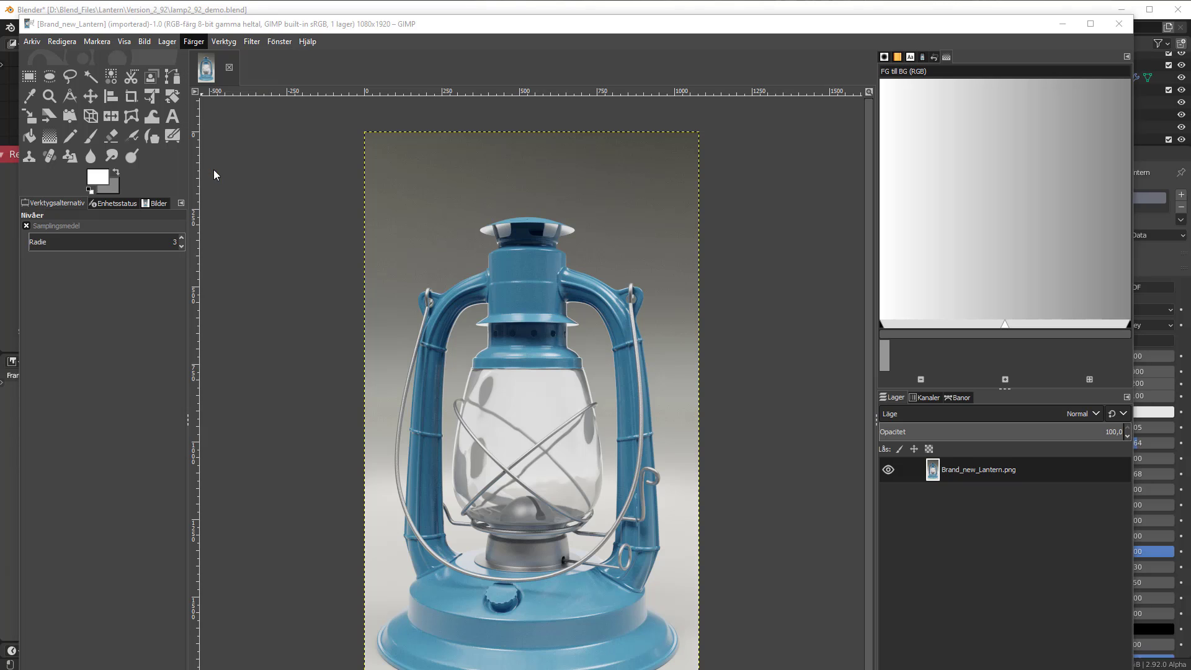
left_click_drag(1175, 156, 921, 190)
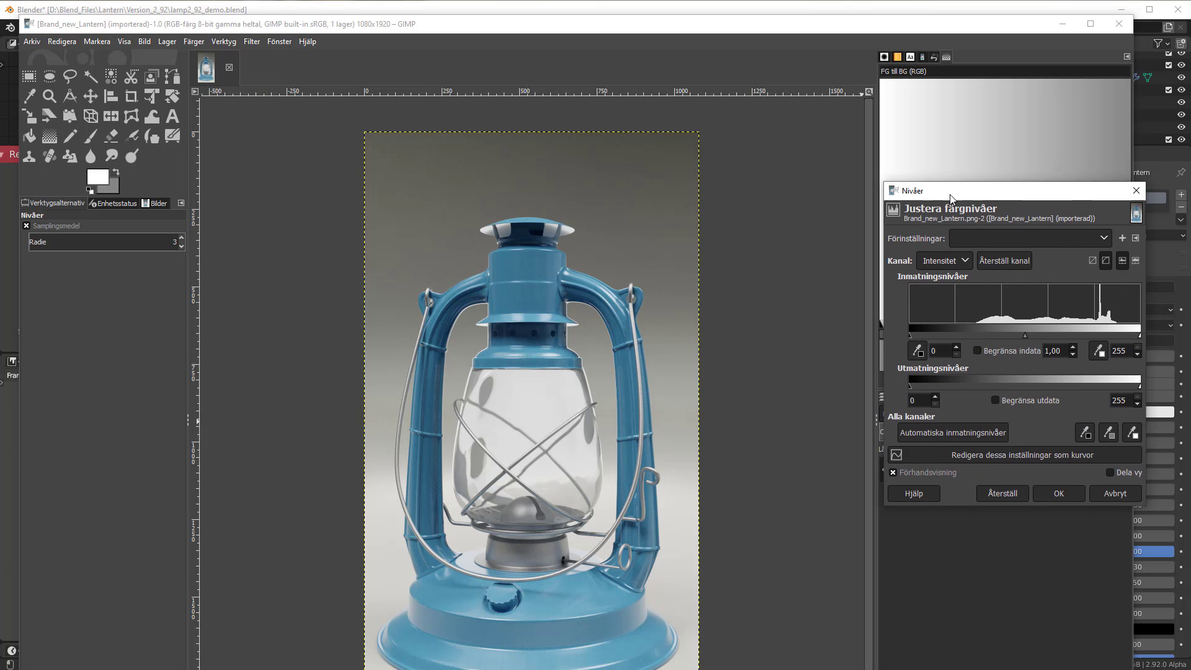
left_click_drag(910, 335, 928, 335)
left_click_drag(1138, 336, 1125, 338)
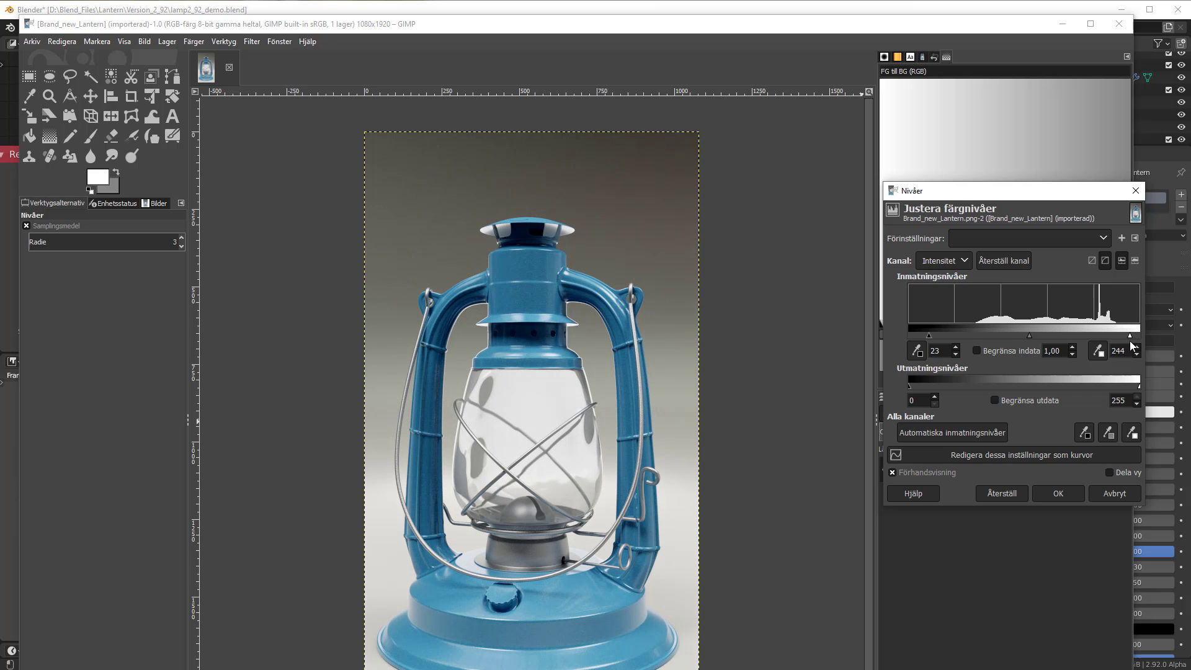
left_click(1135, 190)
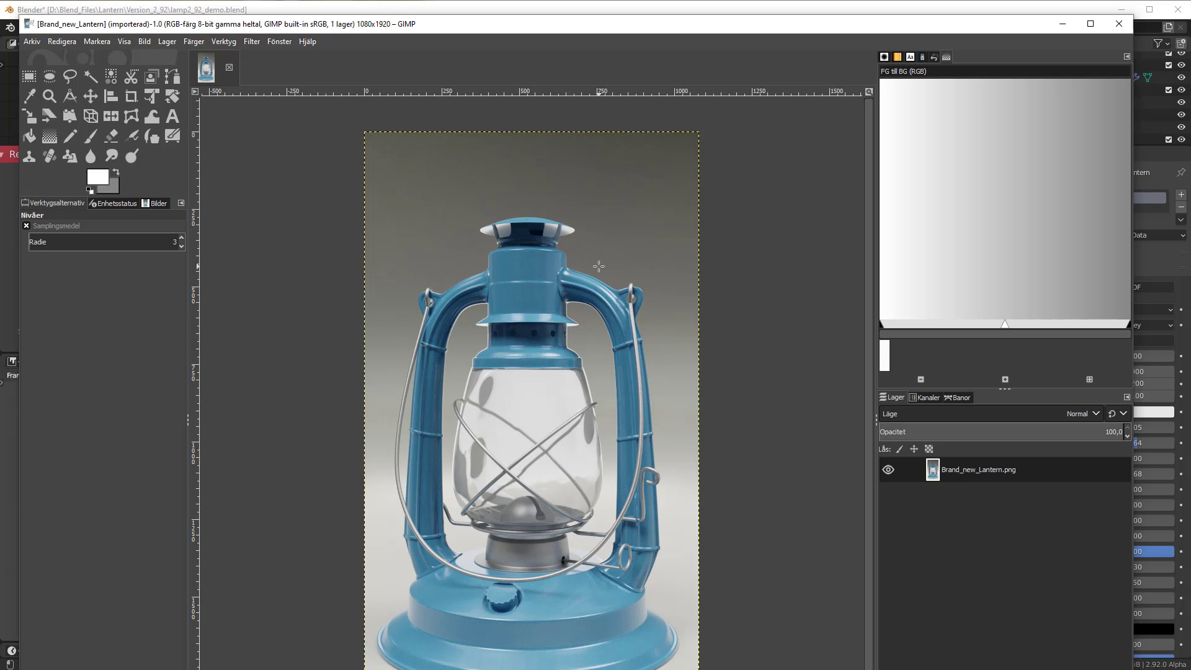
Apply the automatic white balance (Vitbalans) color correction to the Brand_new_Lantern.png layer.
left_click(193, 42)
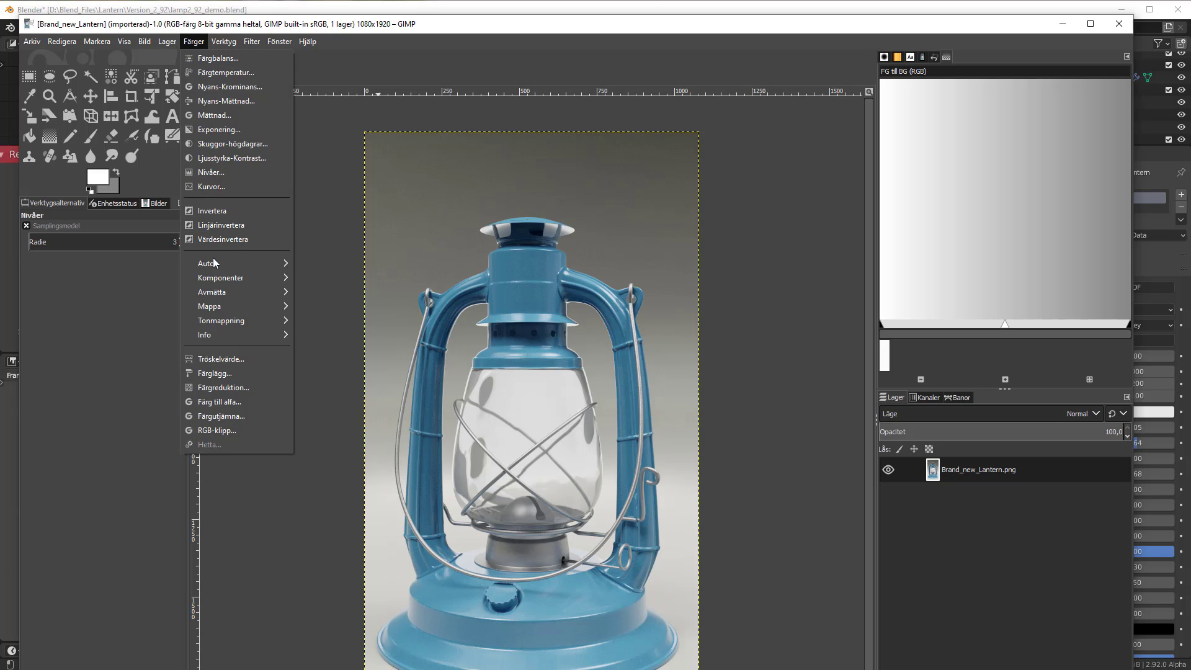
mouse_move(217, 265)
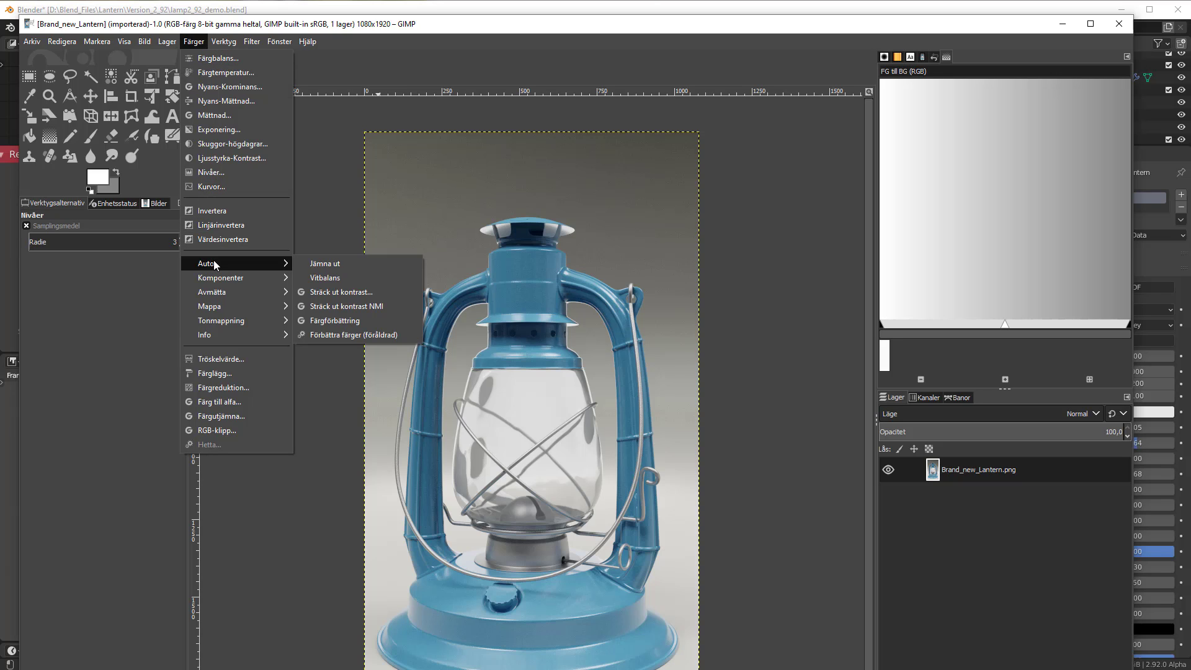
left_click(340, 277)
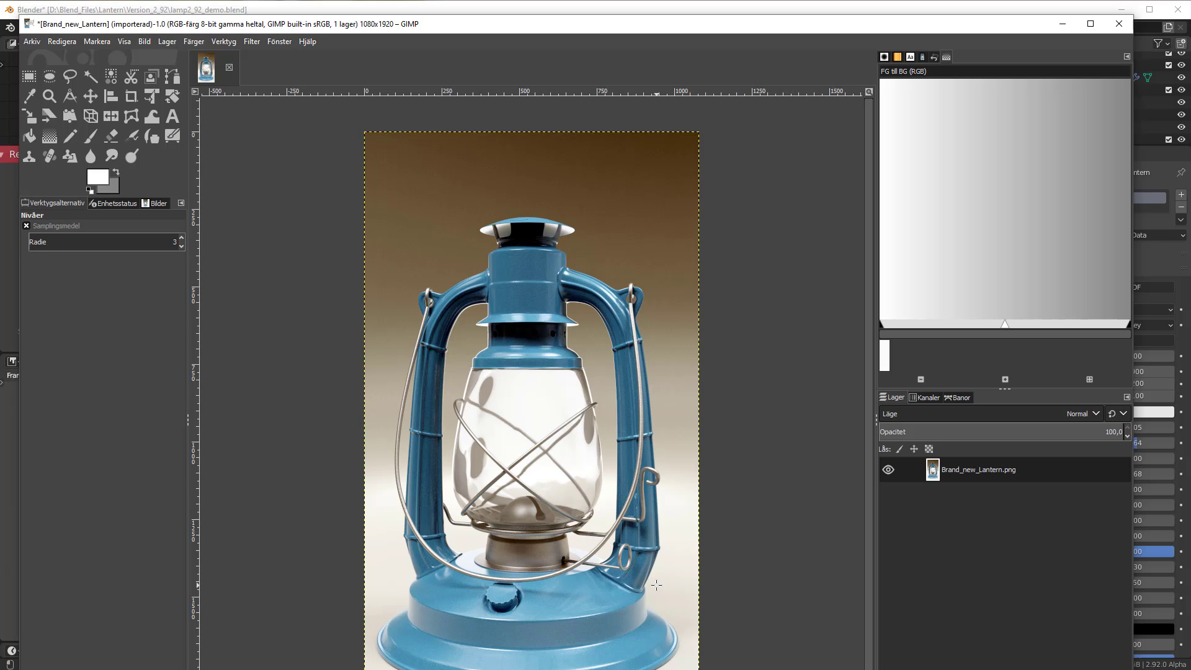
Examine the color-corrected lantern at 1:1 (100%) zoom, checking the glass, burner, base, frame and top cap.
left_click(129, 42)
mouse_move(254, 87)
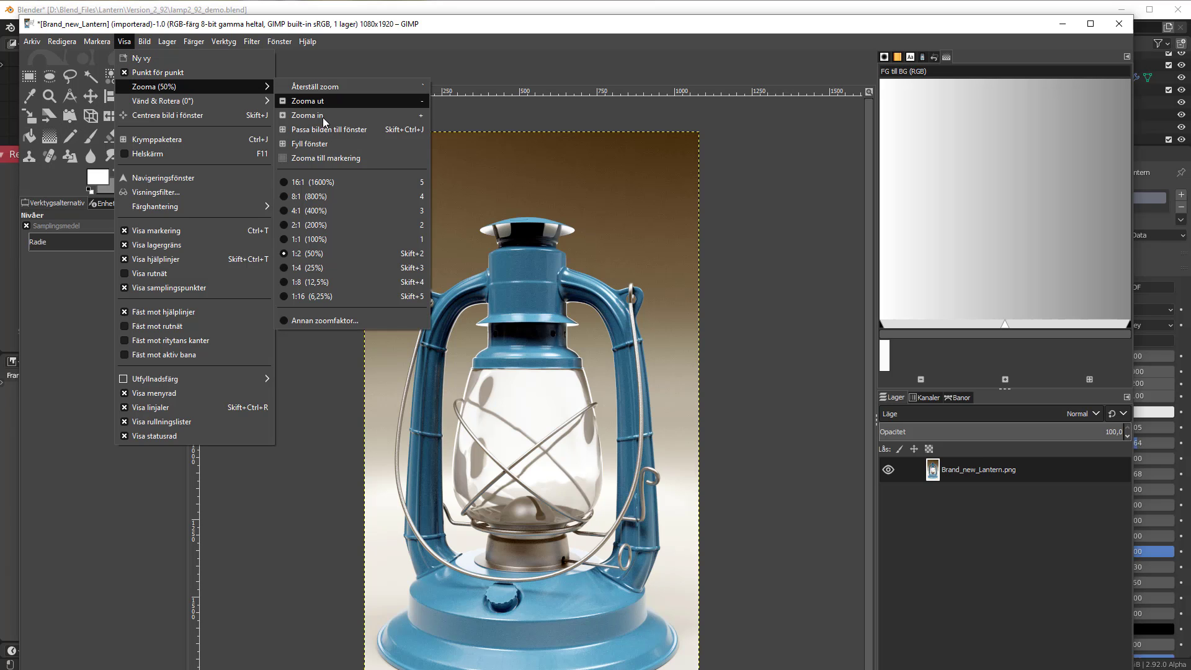
left_click(347, 238)
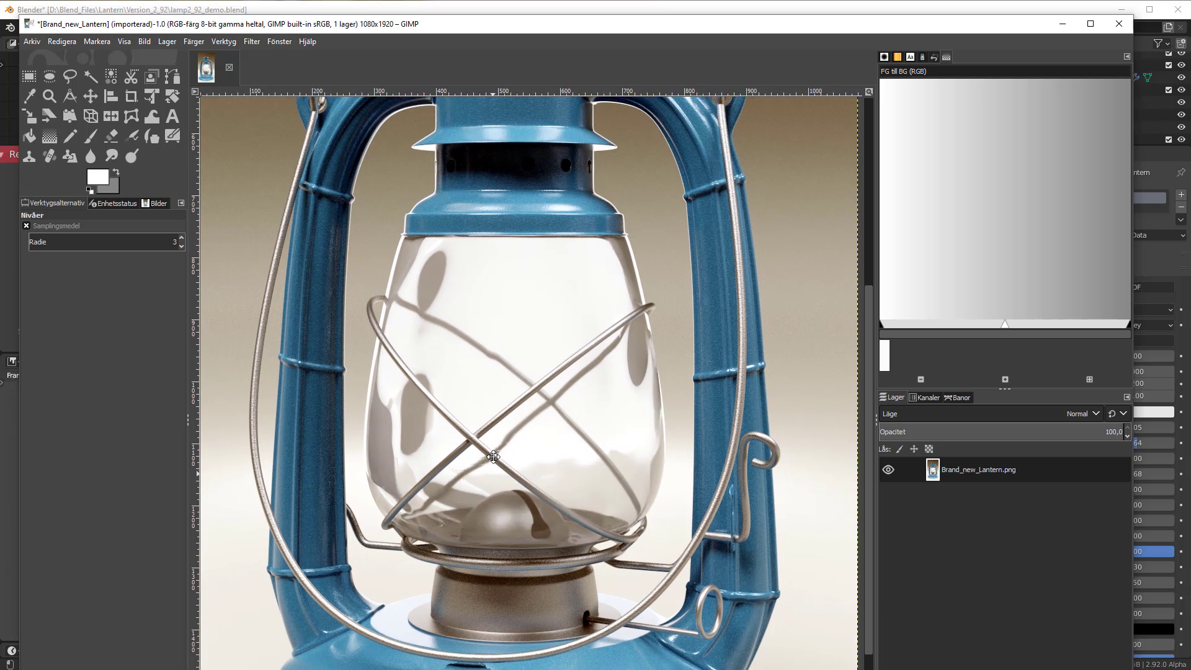
middle_click_drag(493, 456, 500, 374)
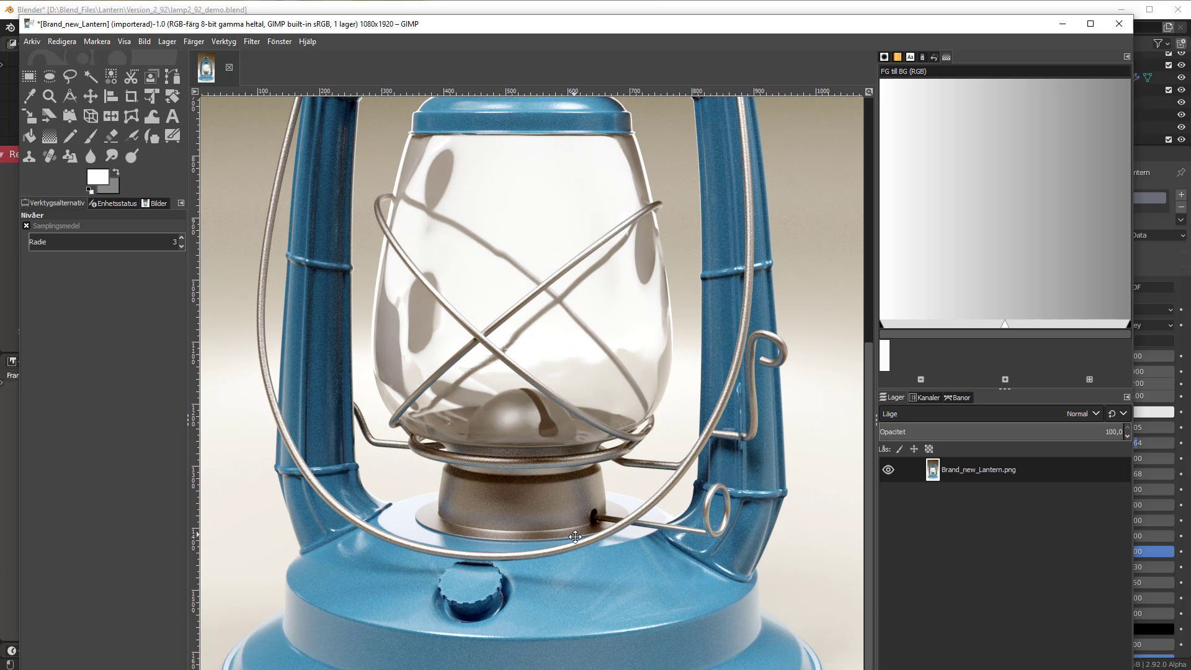
scroll(515, 567, "up", 2)
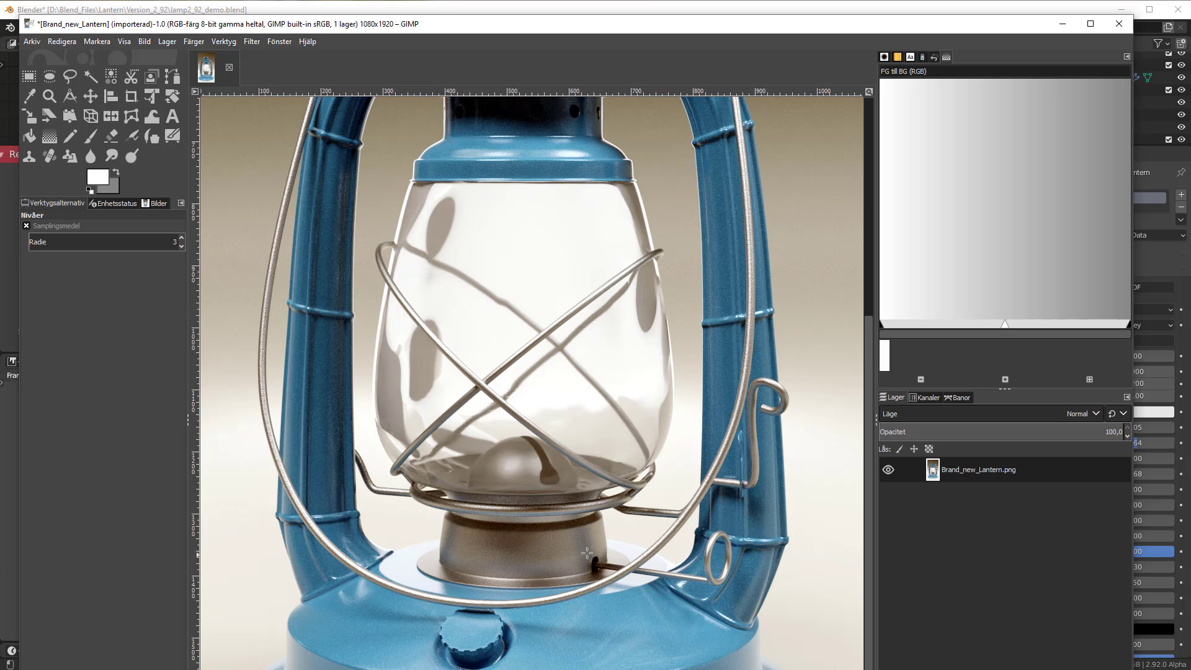
middle_click_drag(565, 534, 552, 624)
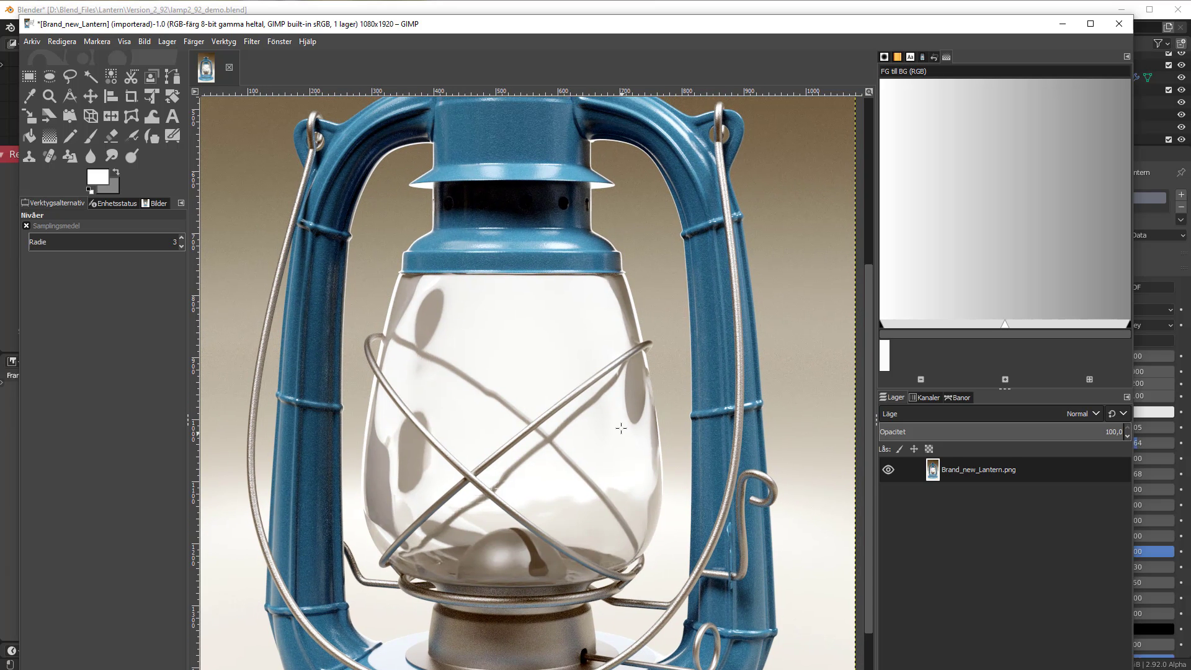
middle_click_drag(618, 429, 550, 659)
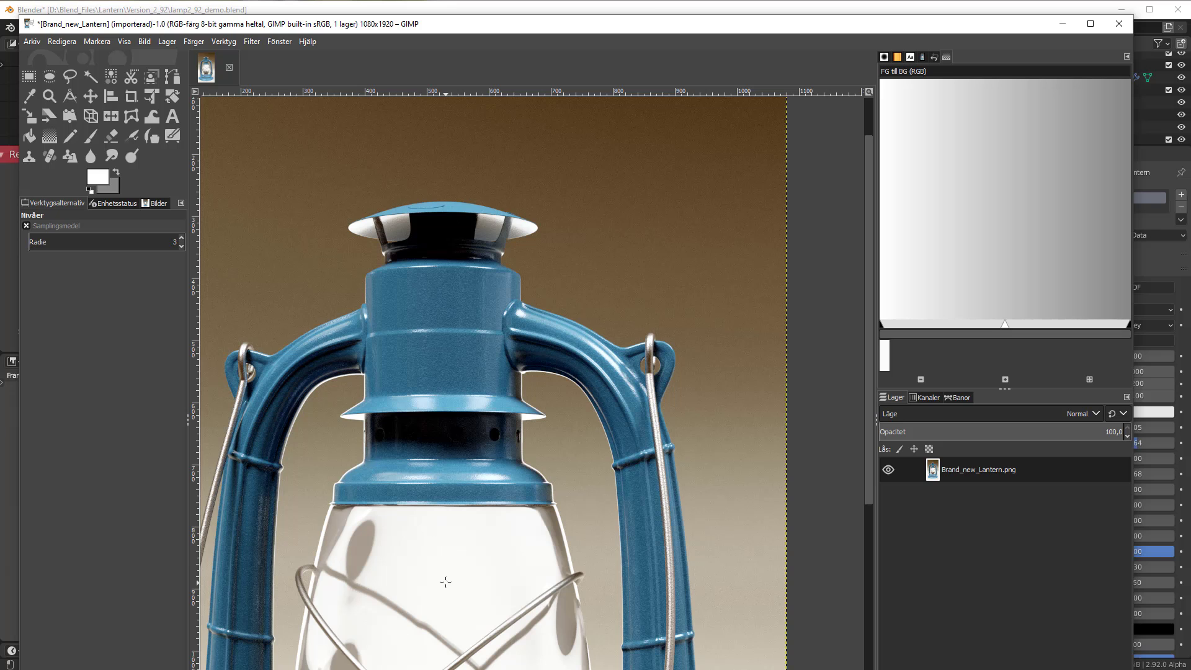
scroll(485, 569, "down", 2)
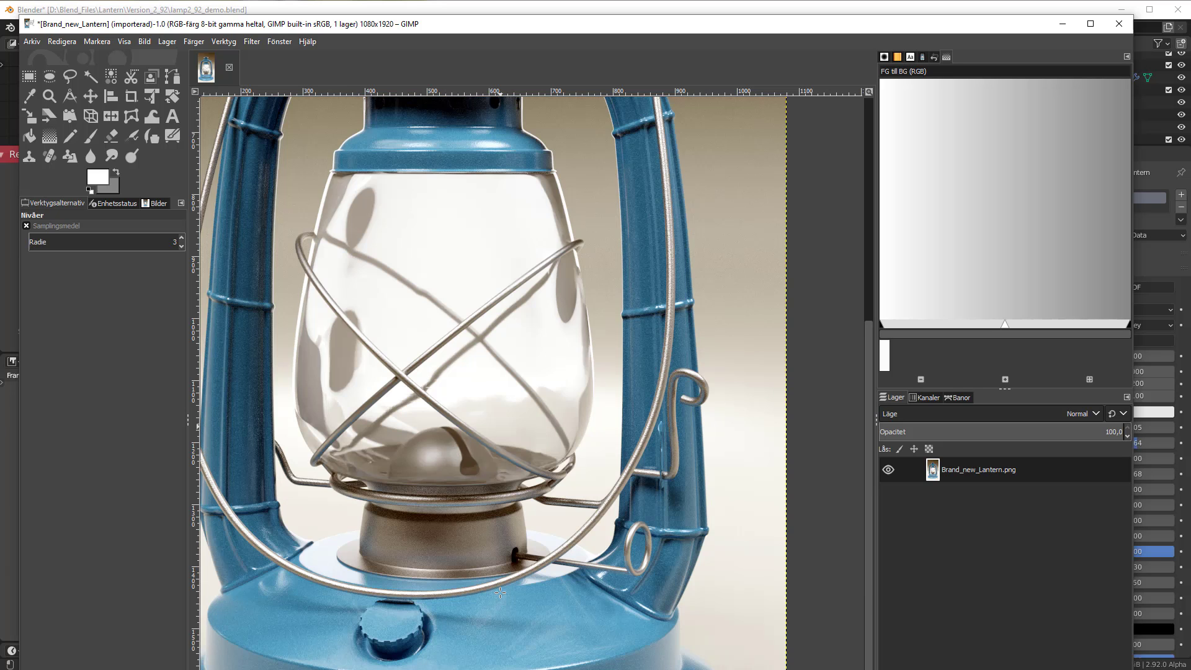
scroll(487, 569, "up", 1)
middle_click_drag(495, 562, 554, 460)
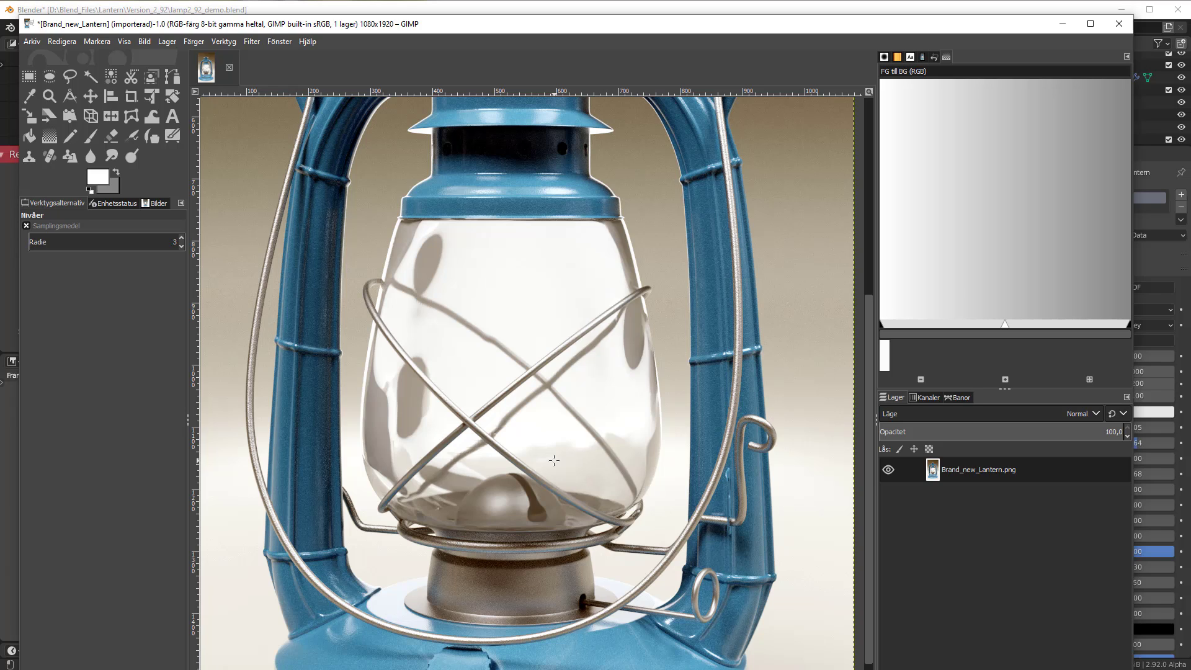
scroll(488, 590, "down", 3)
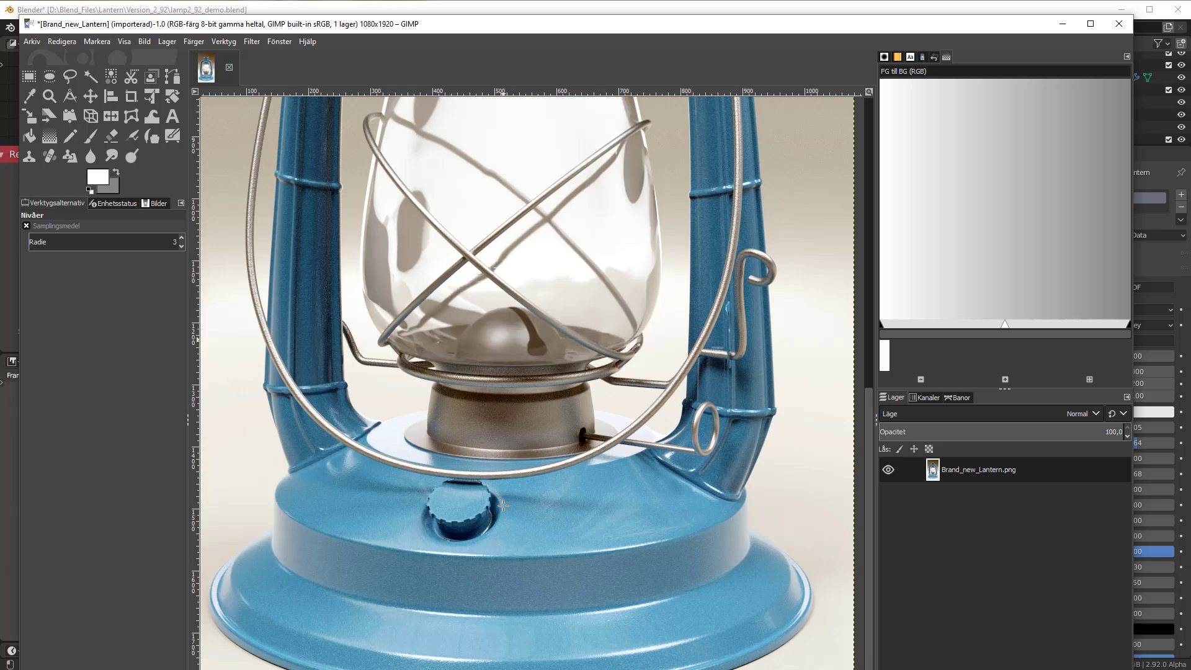
scroll(506, 505, "up", 6)
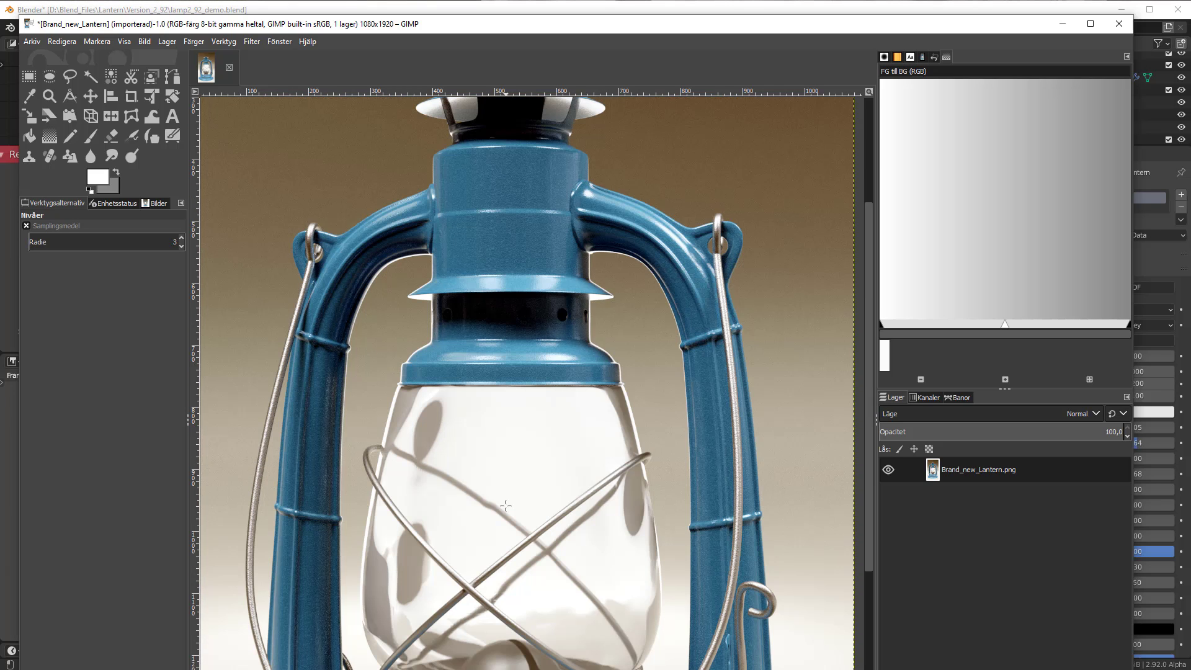